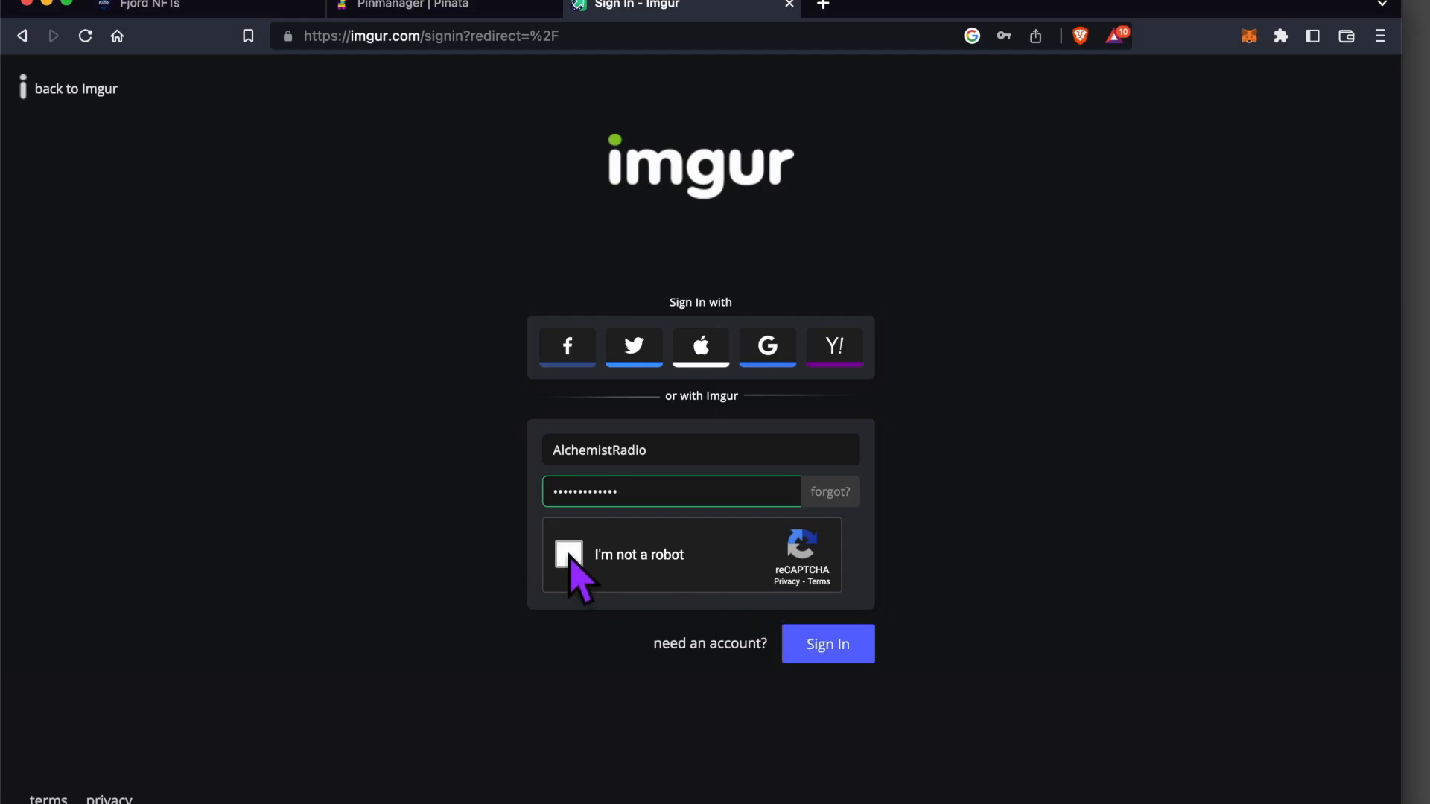
Sign in to Imgur with the filled-in credentials and open the account's own posts.
click(816, 636)
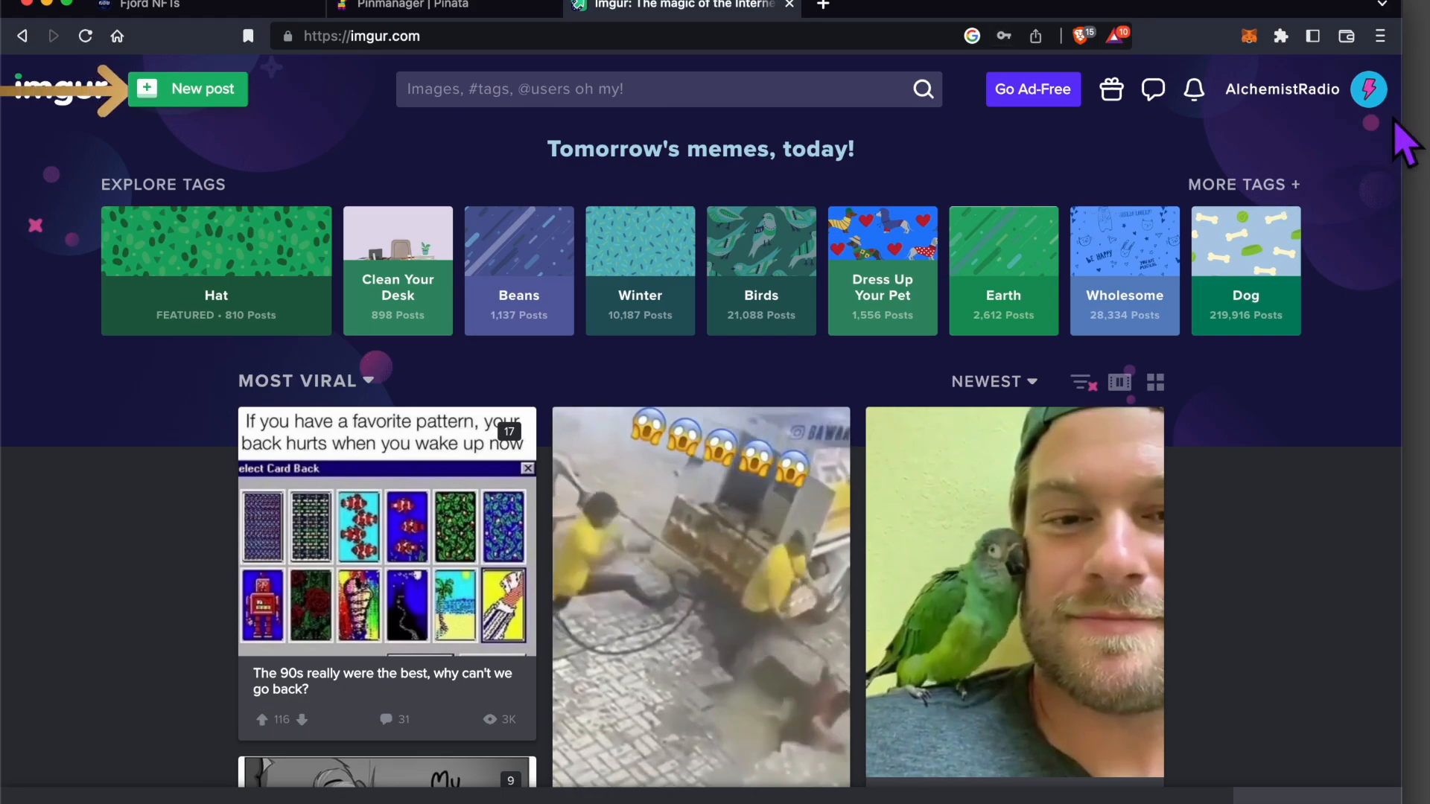
click(1369, 88)
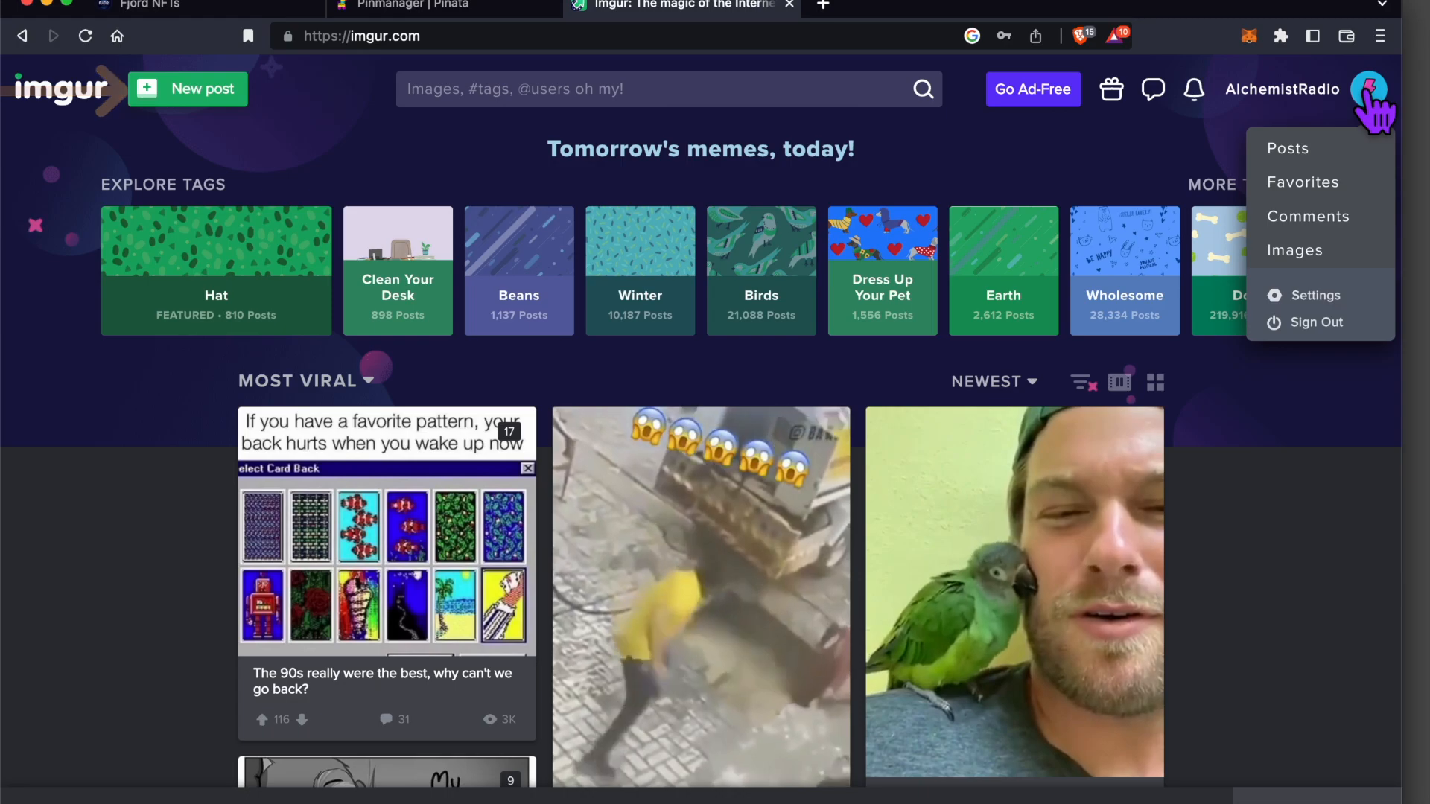
click(1312, 153)
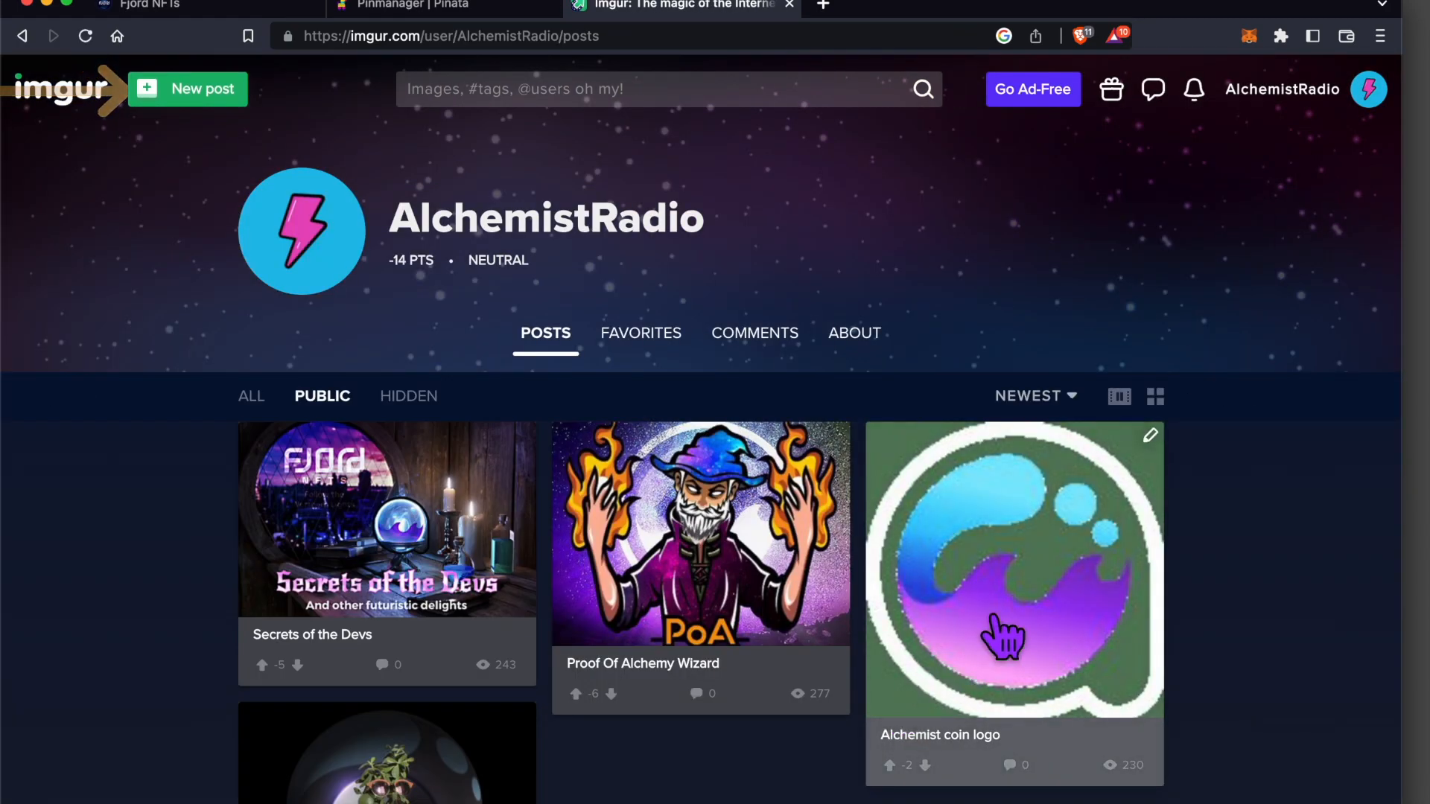
Show all of the account's posts and open the hidden post with the purple and blue neon logo.
scroll(990, 648, down, 1)
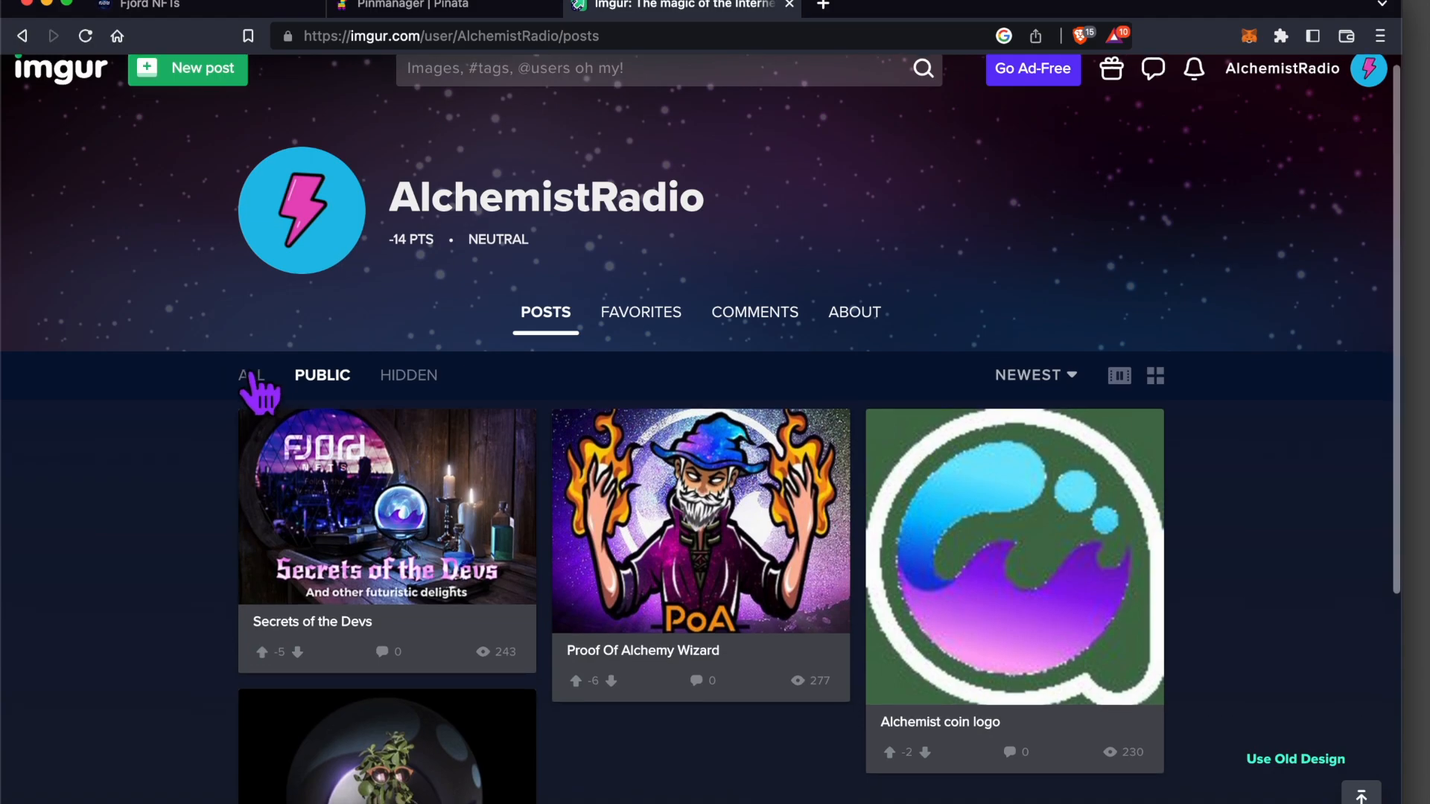
click(251, 378)
scroll(653, 435, down, 7)
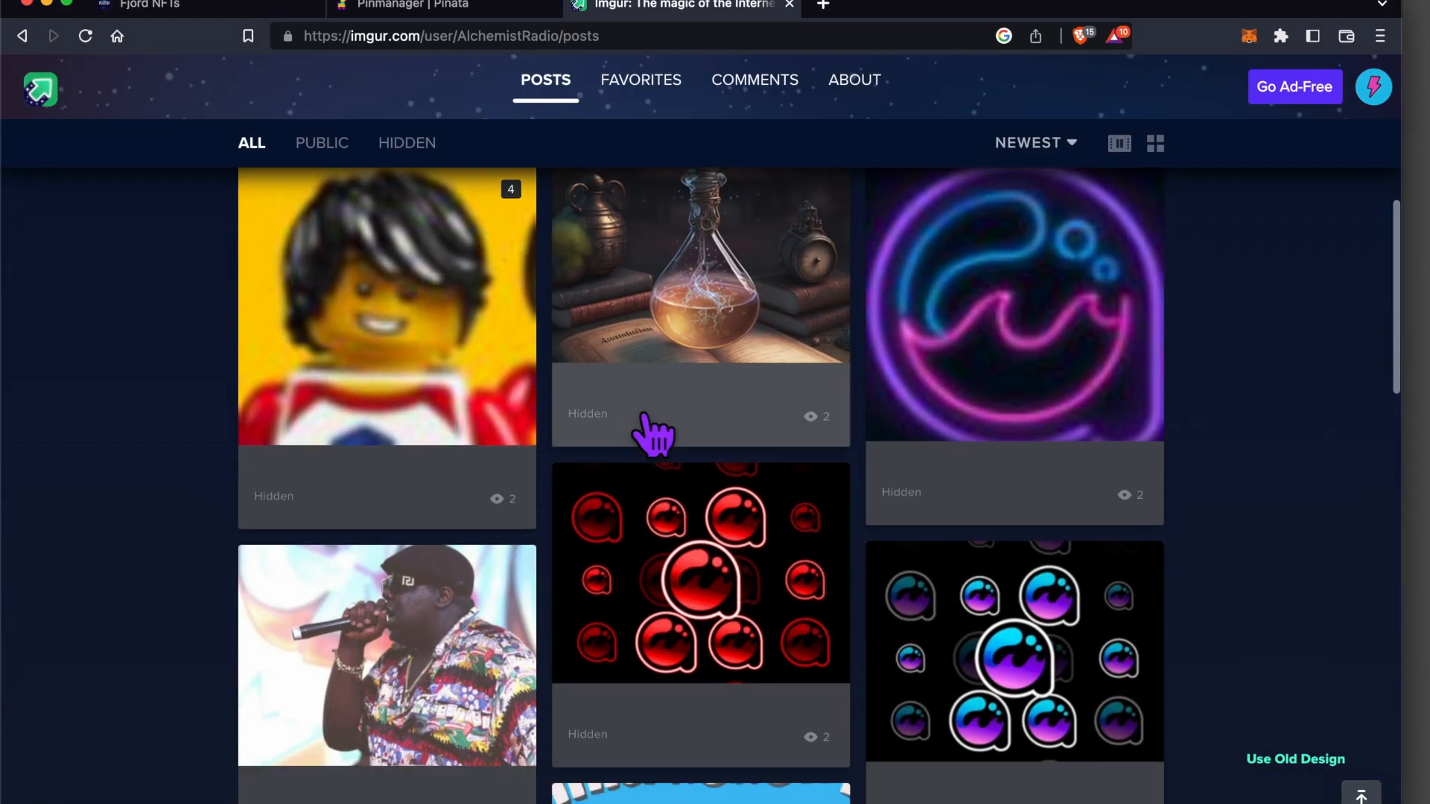
scroll(961, 253, up, 4)
click(955, 363)
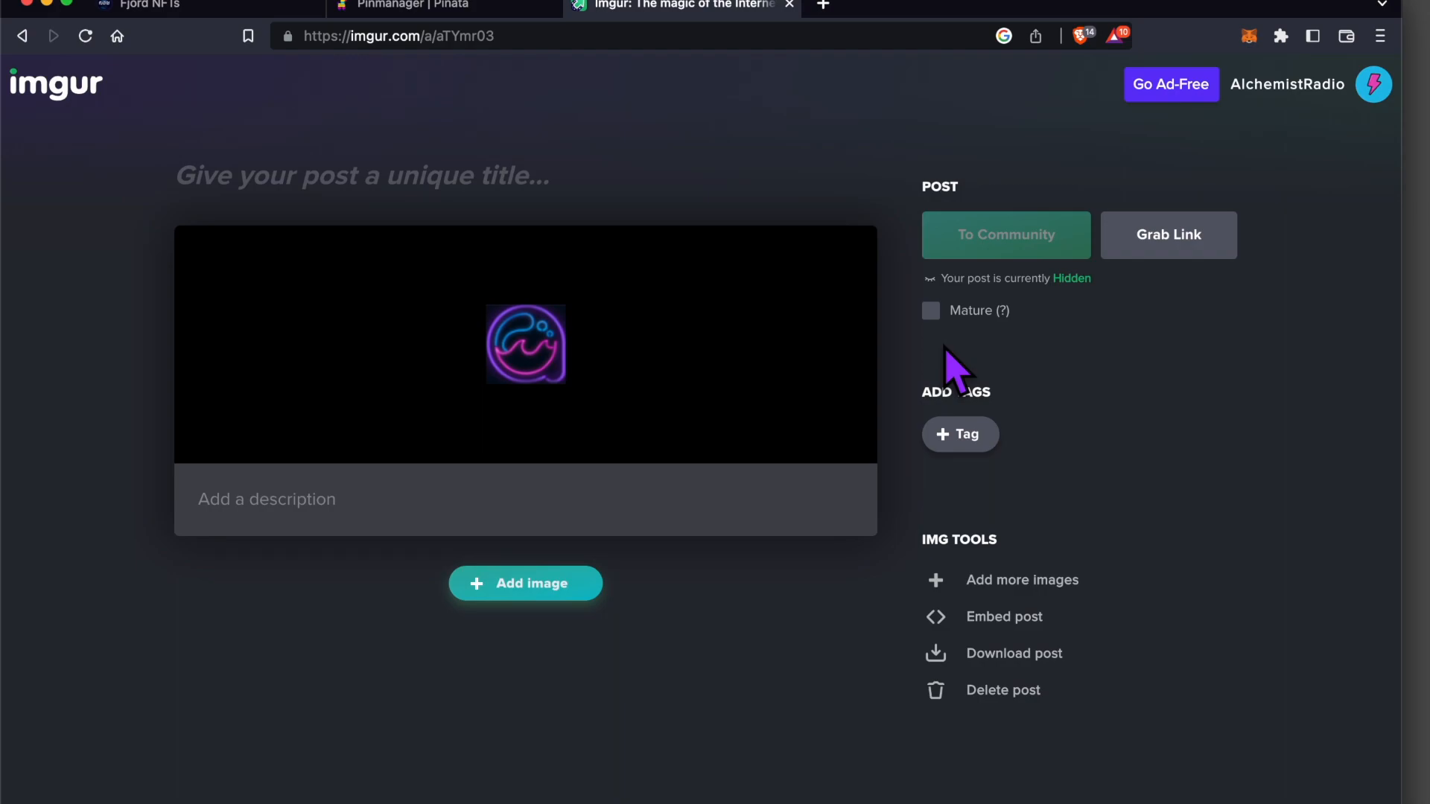
Get the share links for the neon logo image and copy its BBCode (Forums) link.
mouse_move(833, 255)
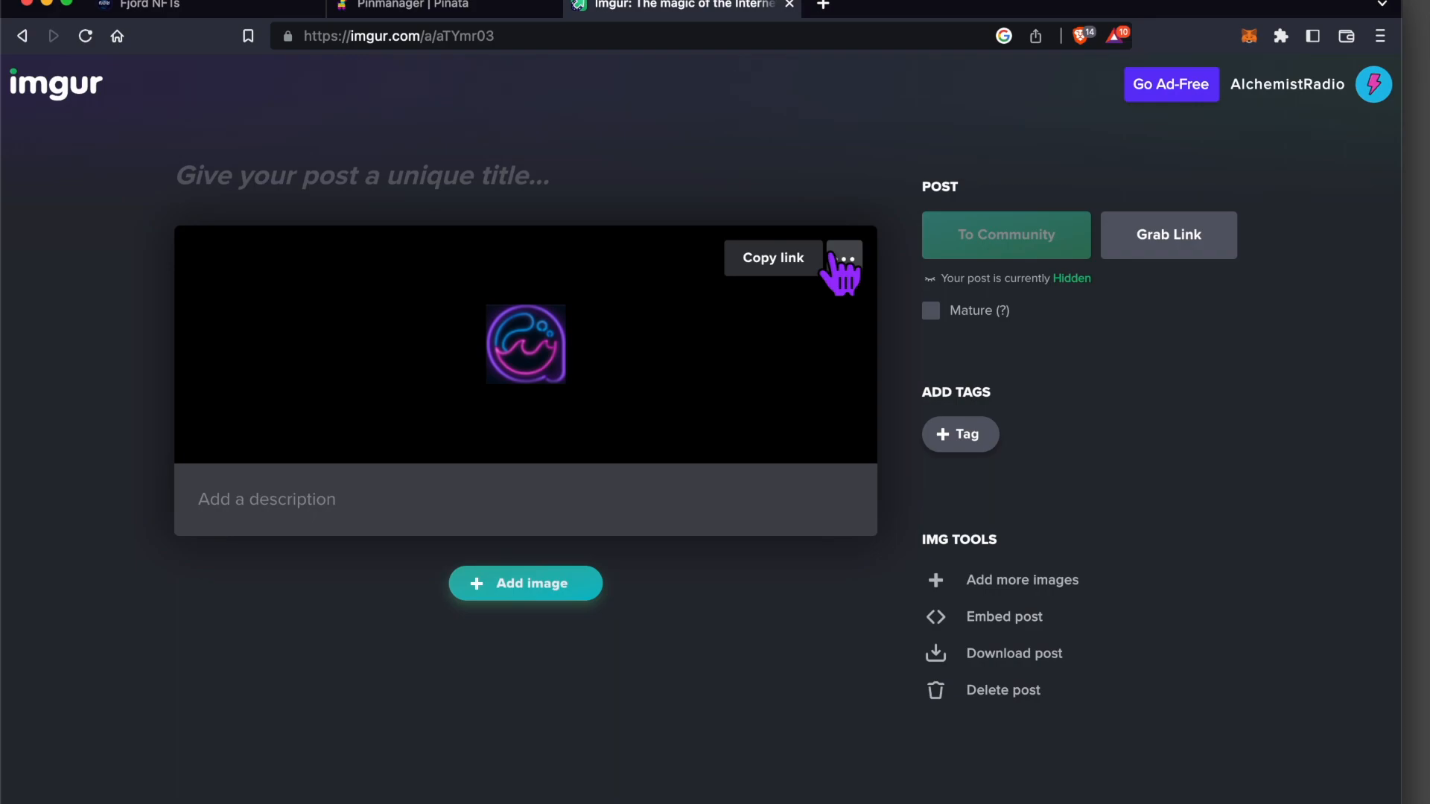
click(836, 258)
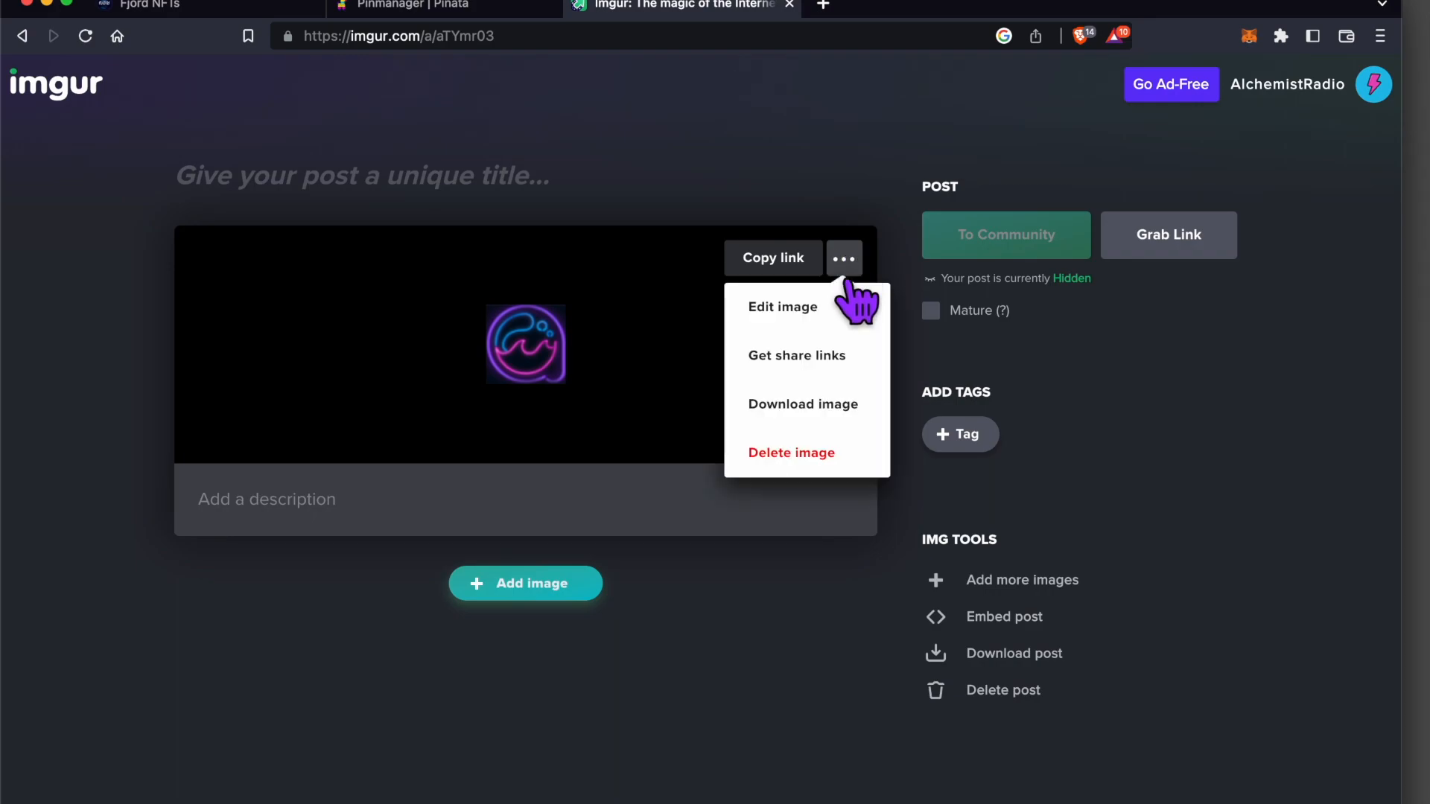
click(826, 359)
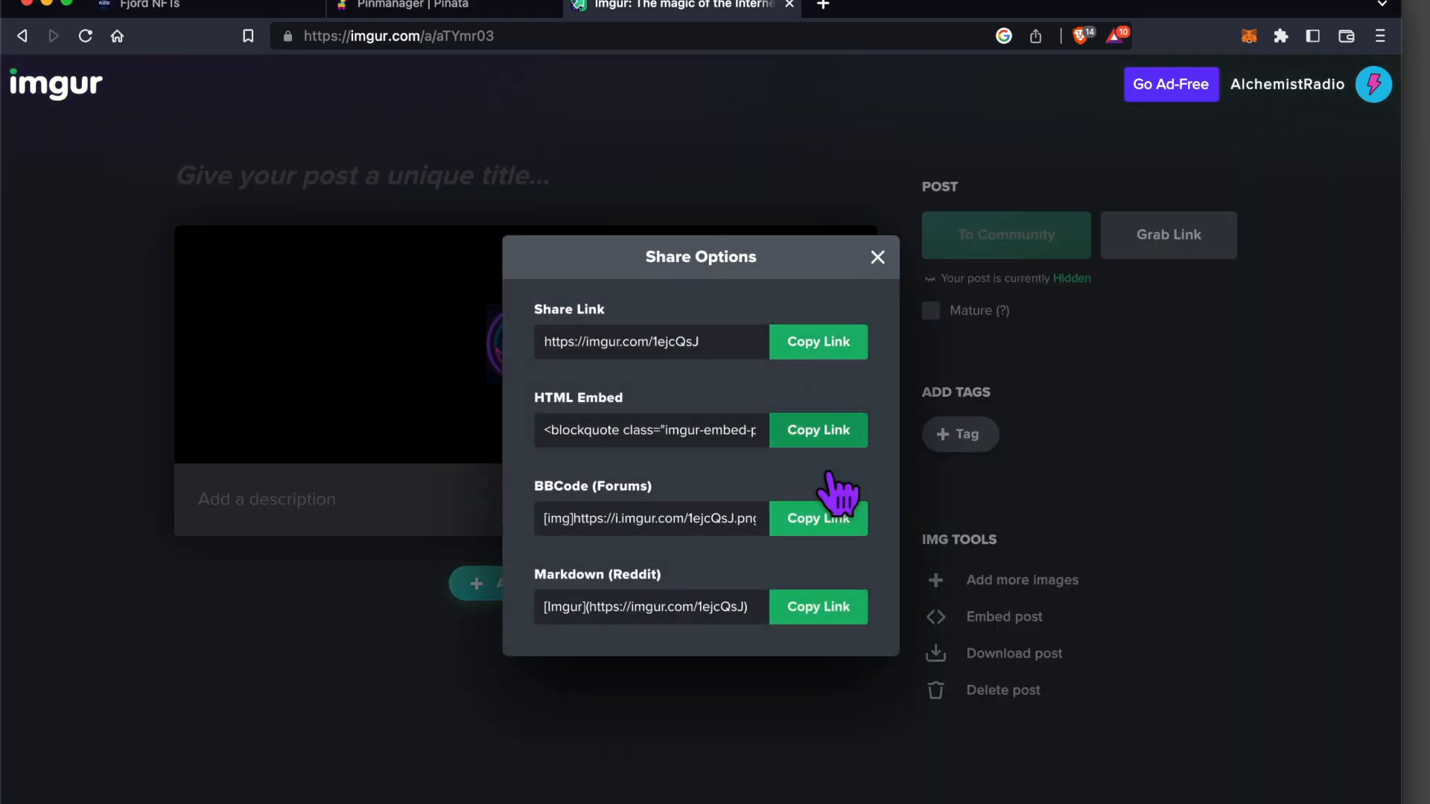
click(817, 526)
key(super+c)
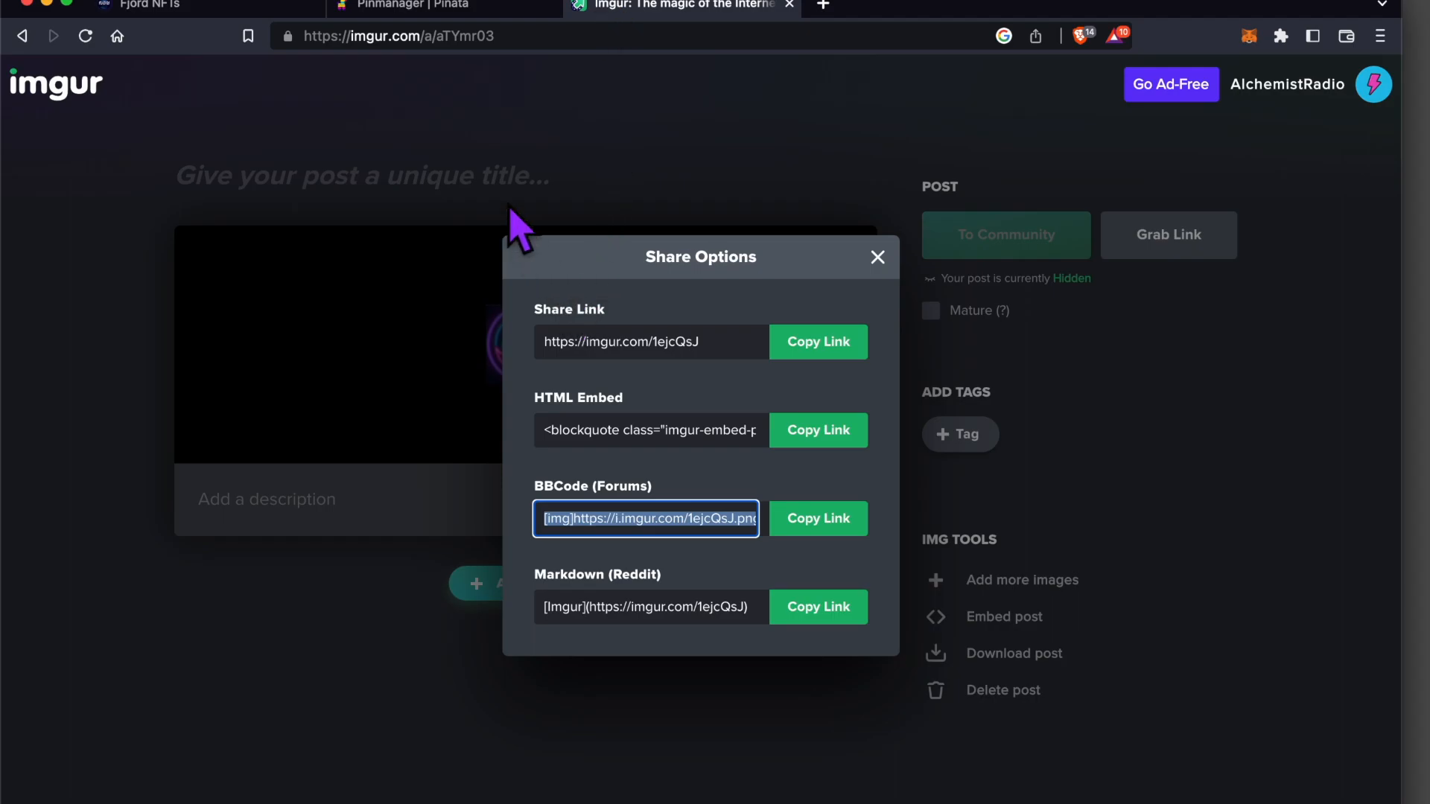
key(super+1)
click(544, 598)
key(super+v)
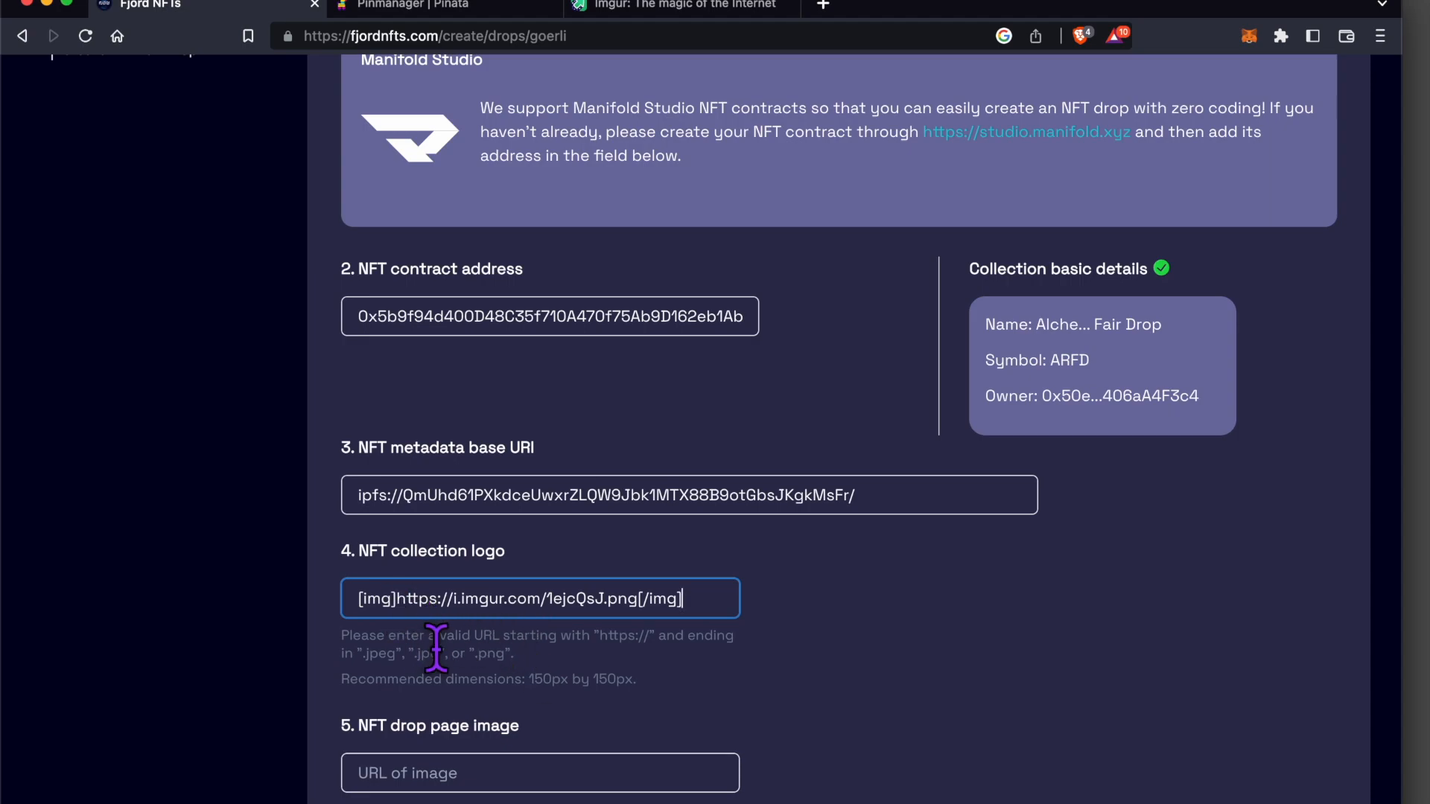
key(BackSpace)
key(BackSpace)
key(BackSpace)
key(BackSpace)
key(BackSpace)
key(BackSpace)
click(395, 598)
key(BackSpace)
key(BackSpace)
key(BackSpace)
key(BackSpace)
key(BackSpace)
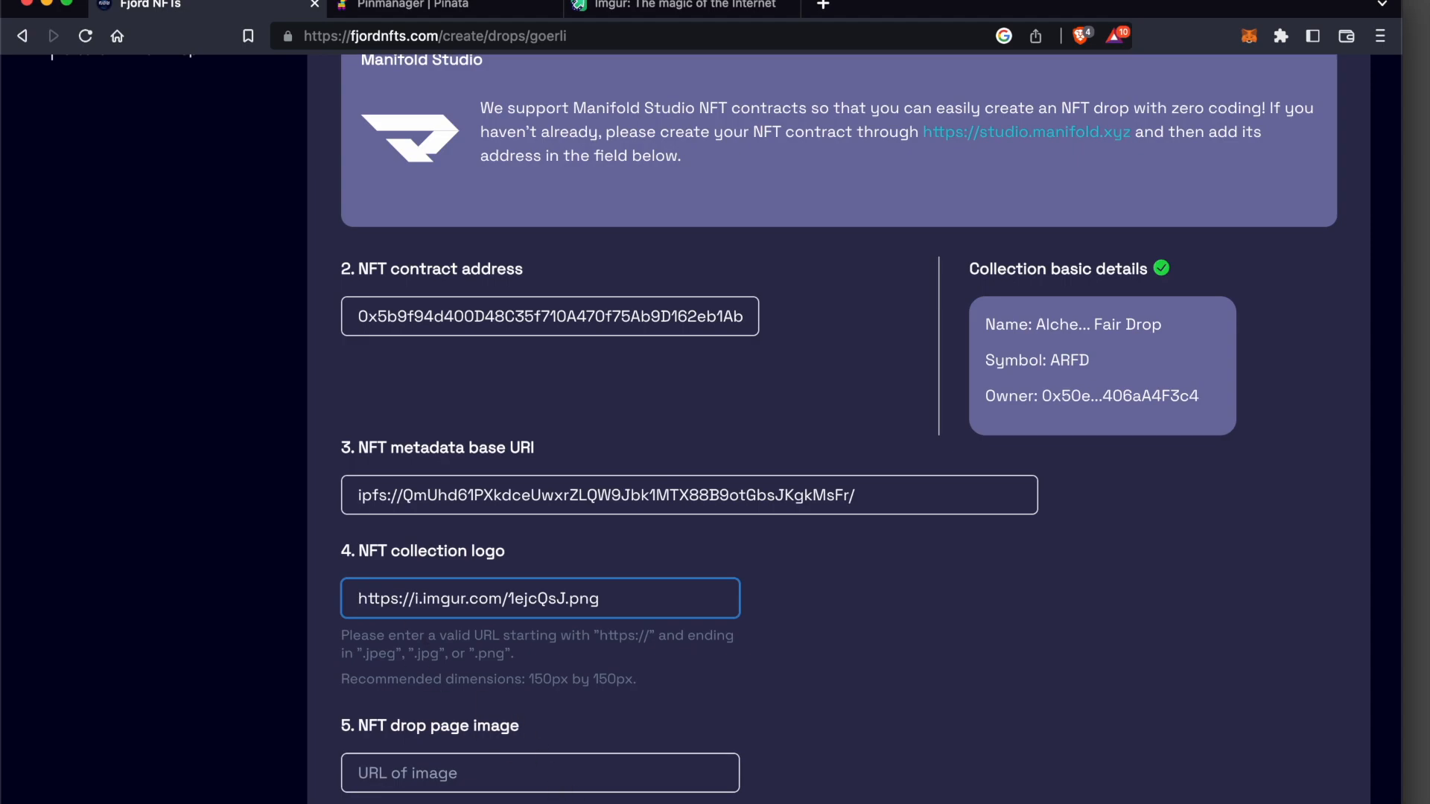
click(534, 775)
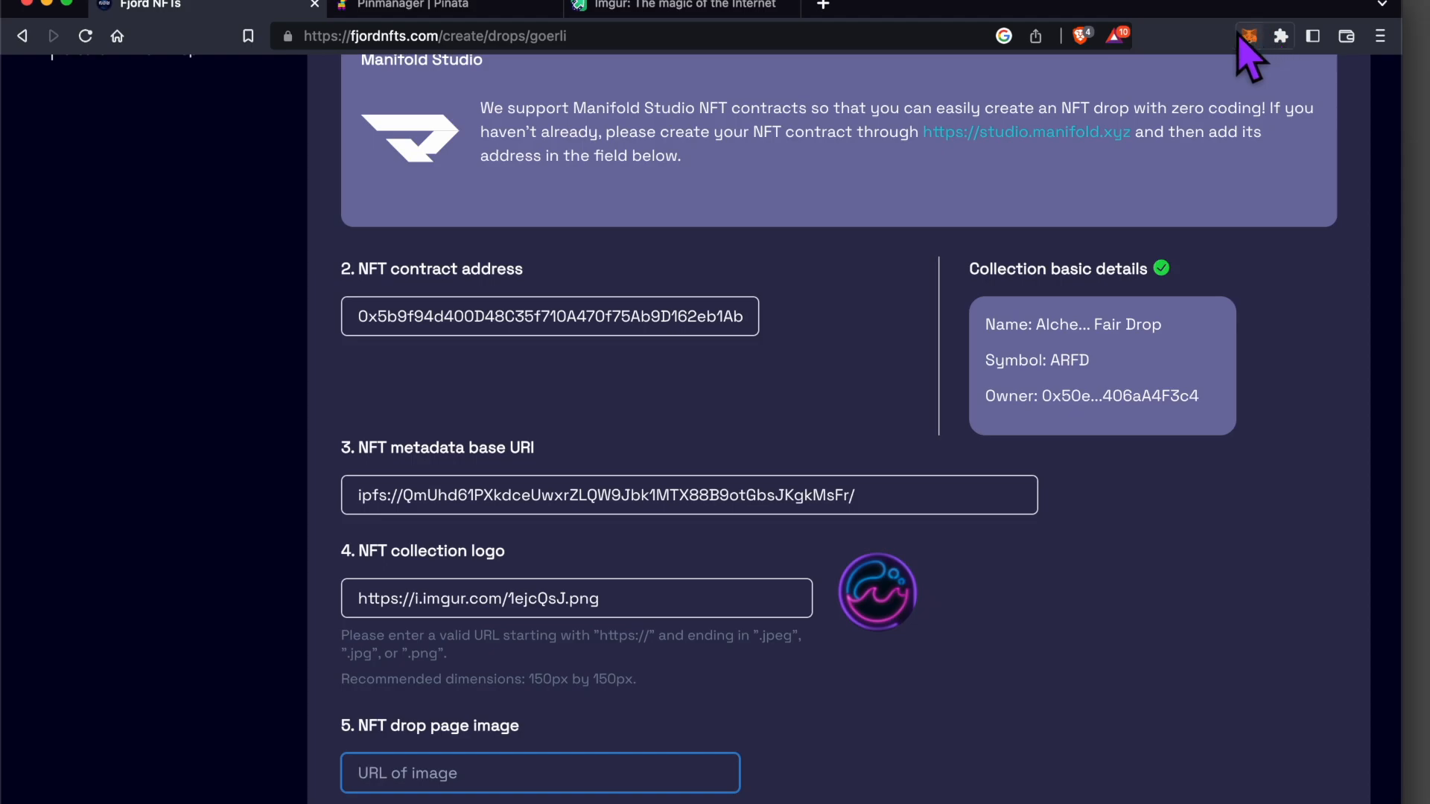
Return to the account's posts on Imgur and open the public Secrets of the Devs post.
click(738, 7)
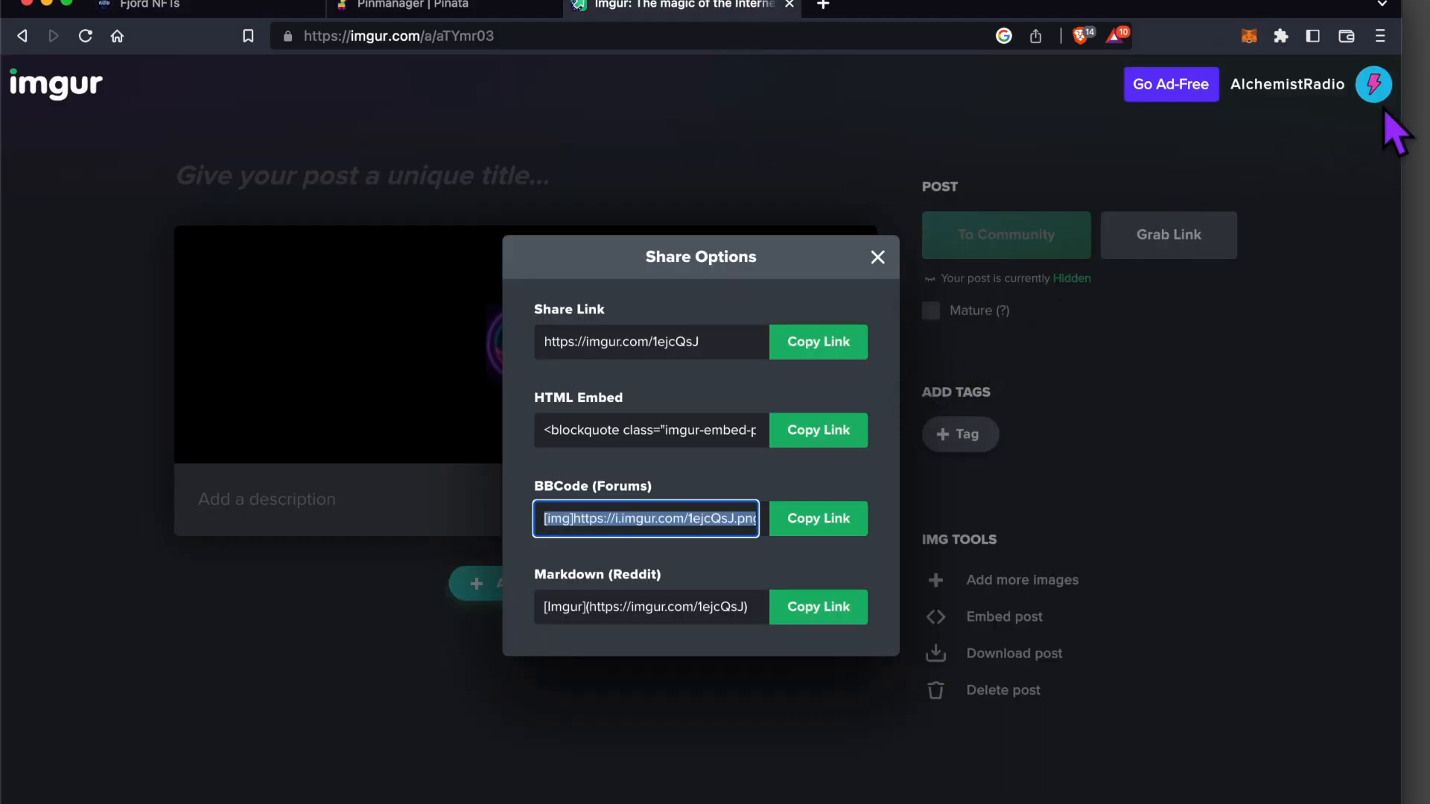
click(1374, 87)
click(1337, 146)
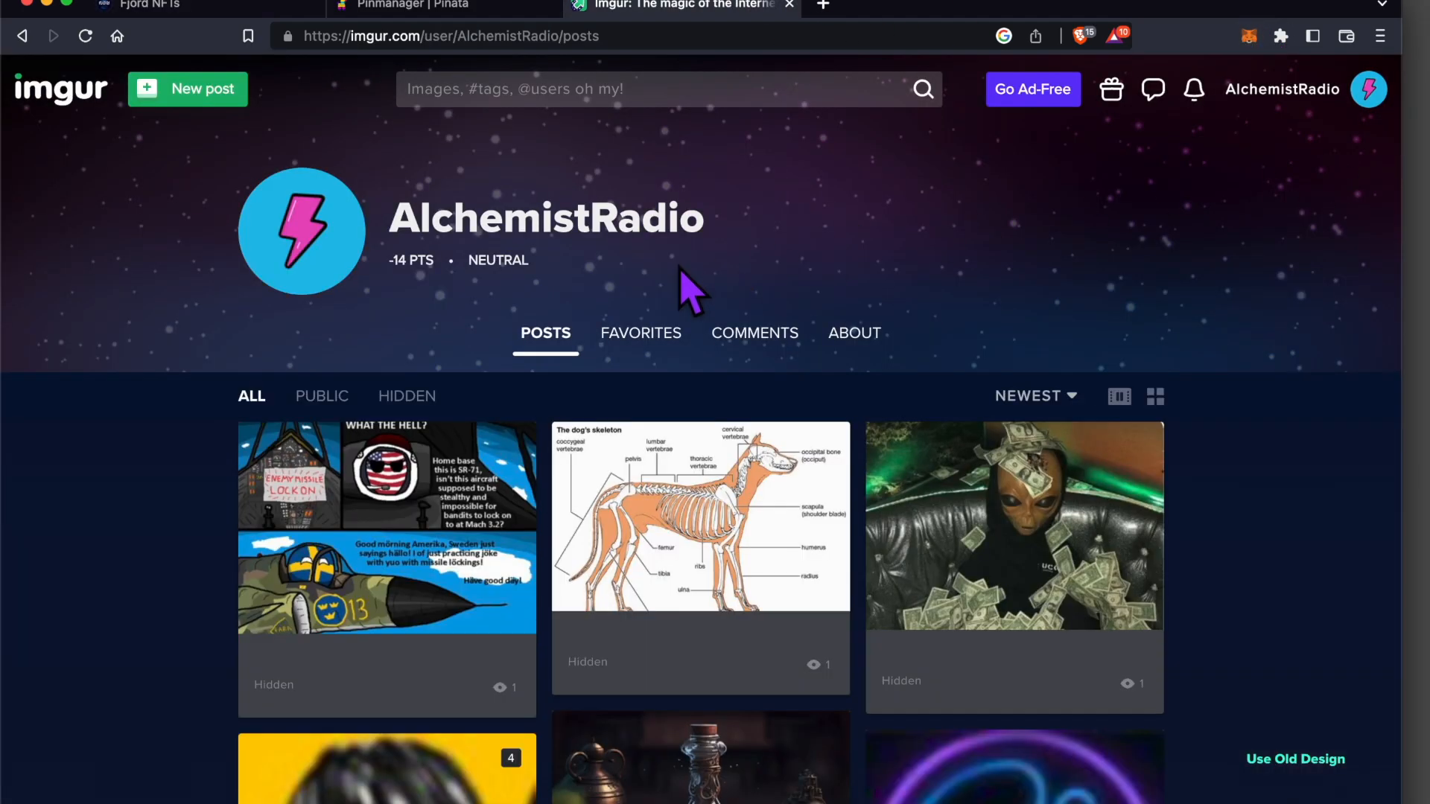
scroll(688, 290, down, 15)
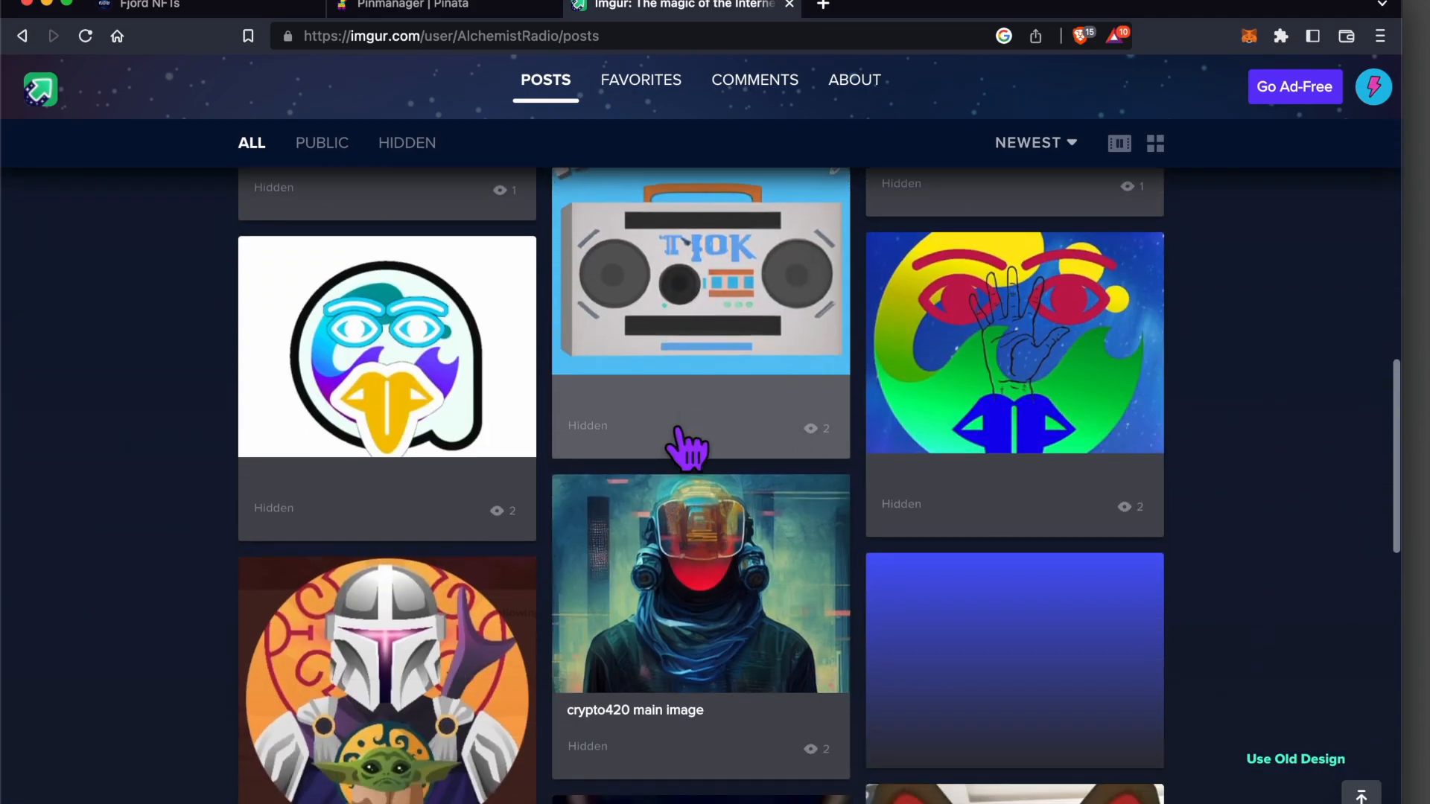
scroll(686, 447, down, 10)
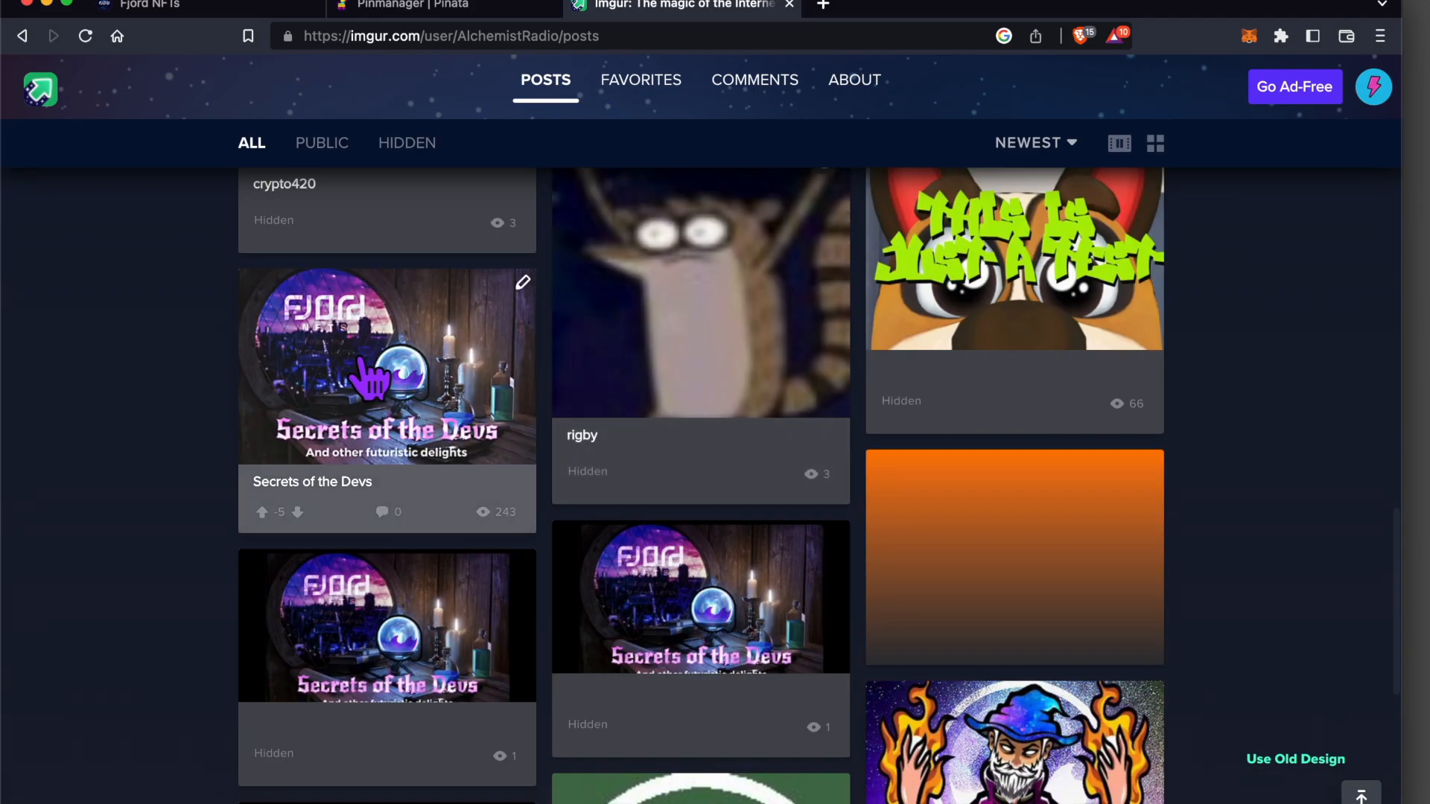
click(378, 373)
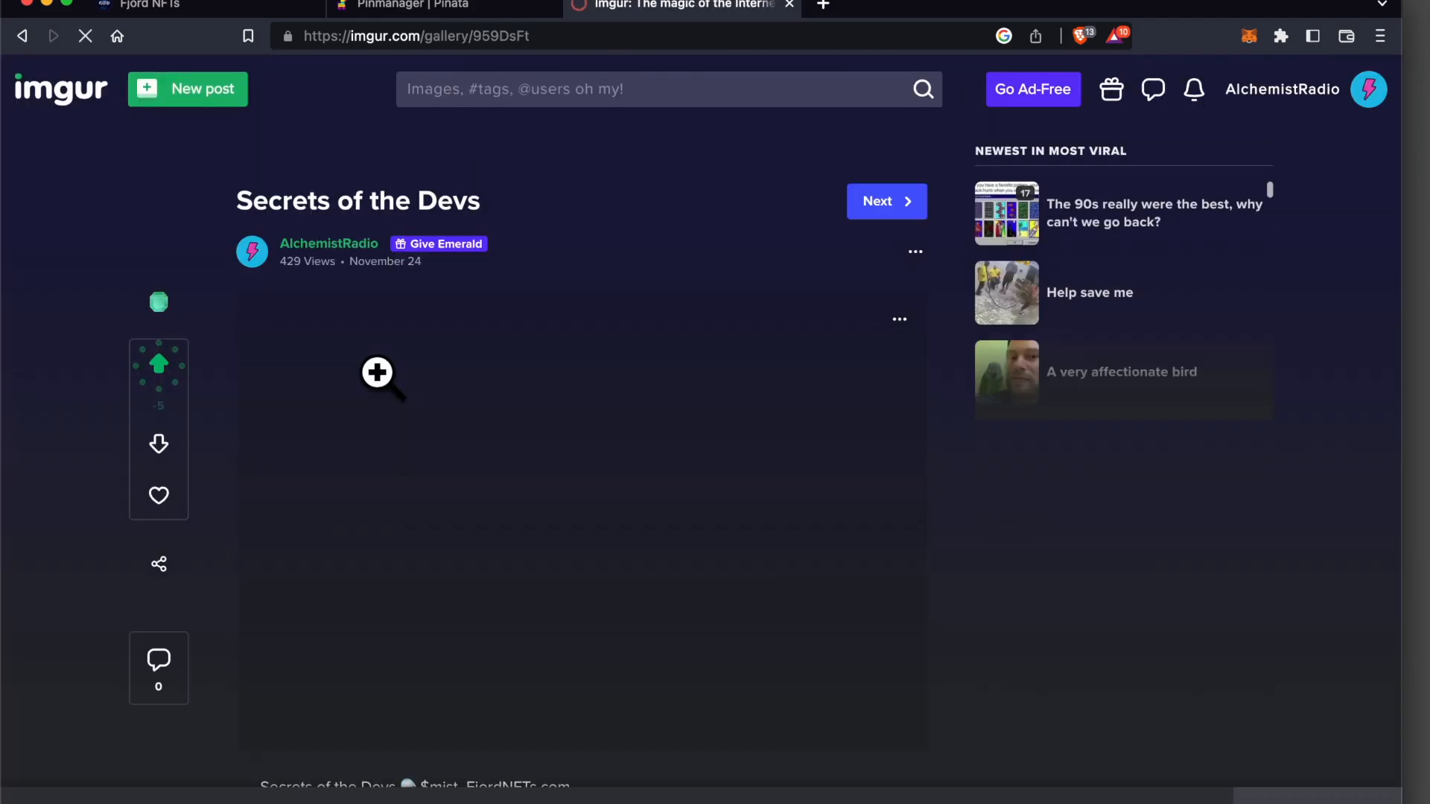
Switch the Secrets of the Devs post to editing and copy its image's BBCode (Forums) link from the share options.
click(915, 252)
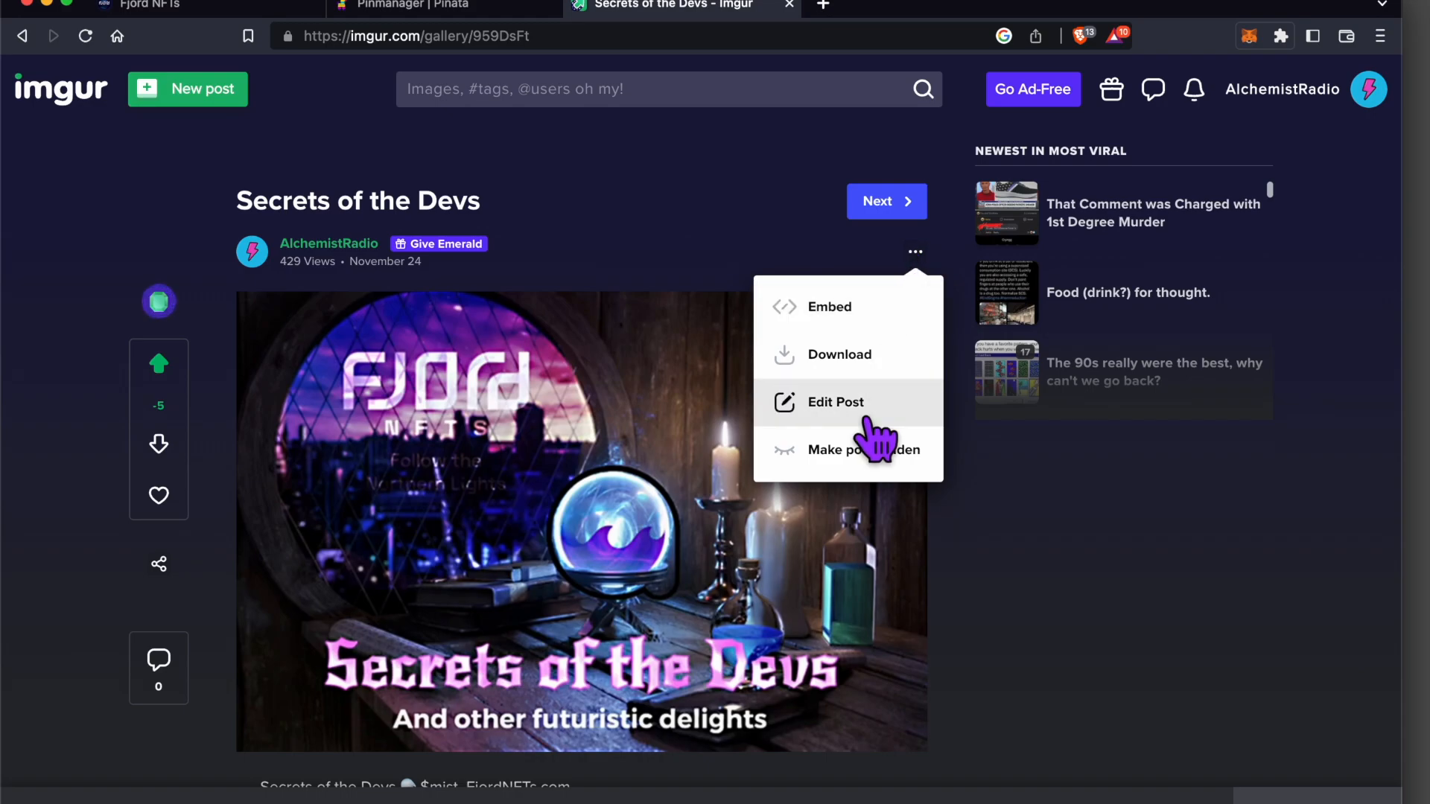
click(866, 406)
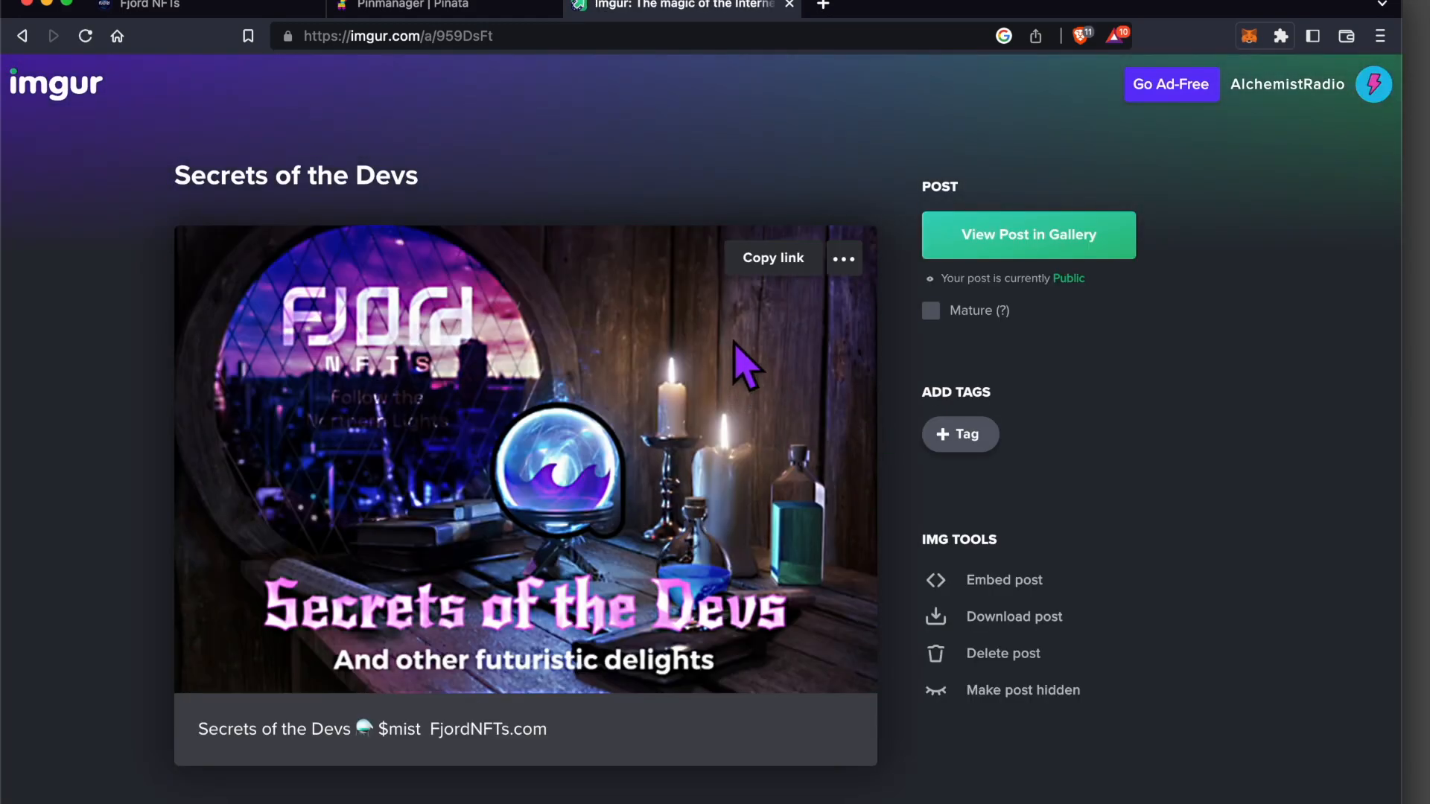
click(844, 262)
click(822, 361)
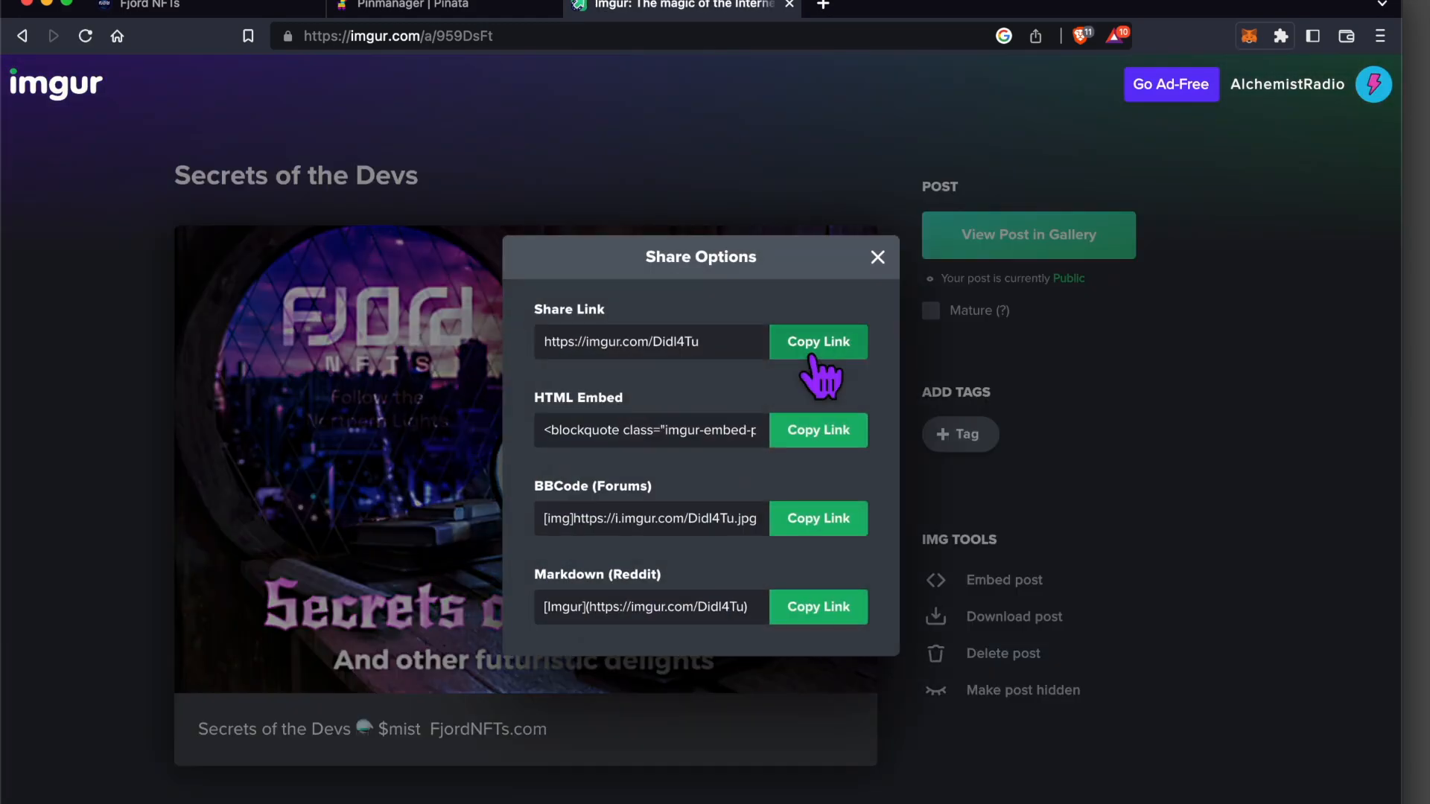
click(799, 519)
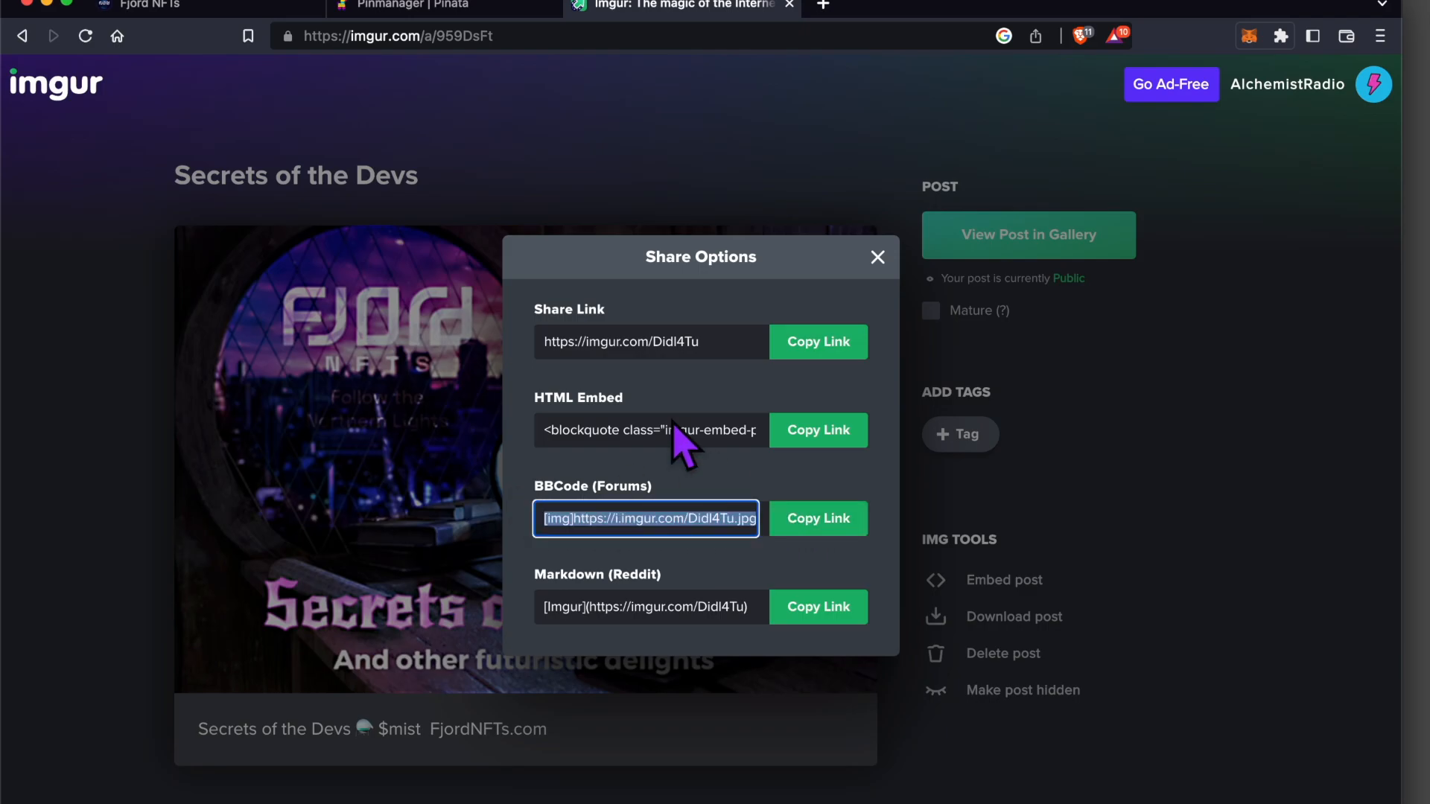
click(178, 8)
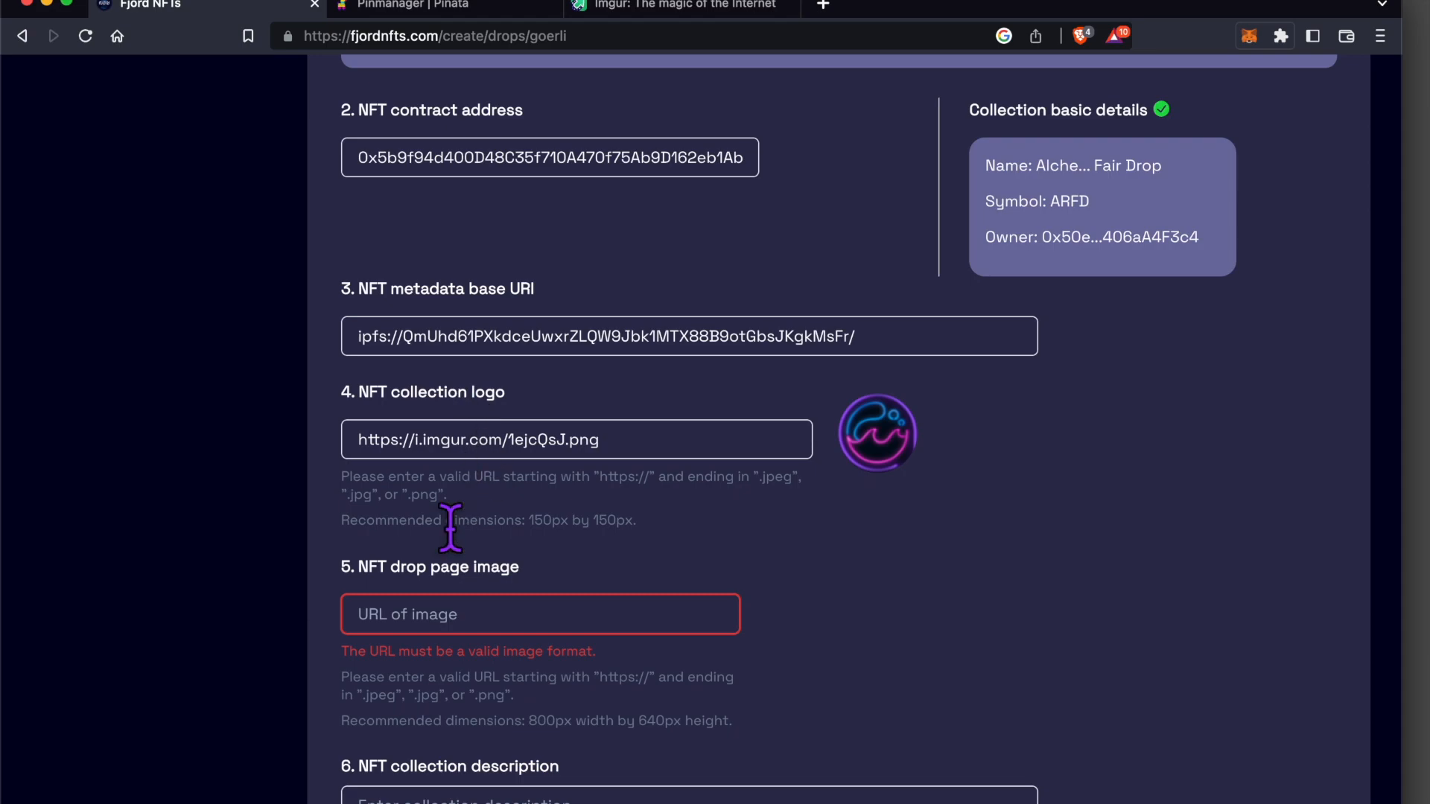
click(419, 605)
key(super+v)
key(BackSpace)
key(BackSpace)
key(BackSpace)
key(BackSpace)
key(BackSpace)
click(396, 614)
key(BackSpace)
key(BackSpace)
key(BackSpace)
key(BackSpace)
key(BackSpace)
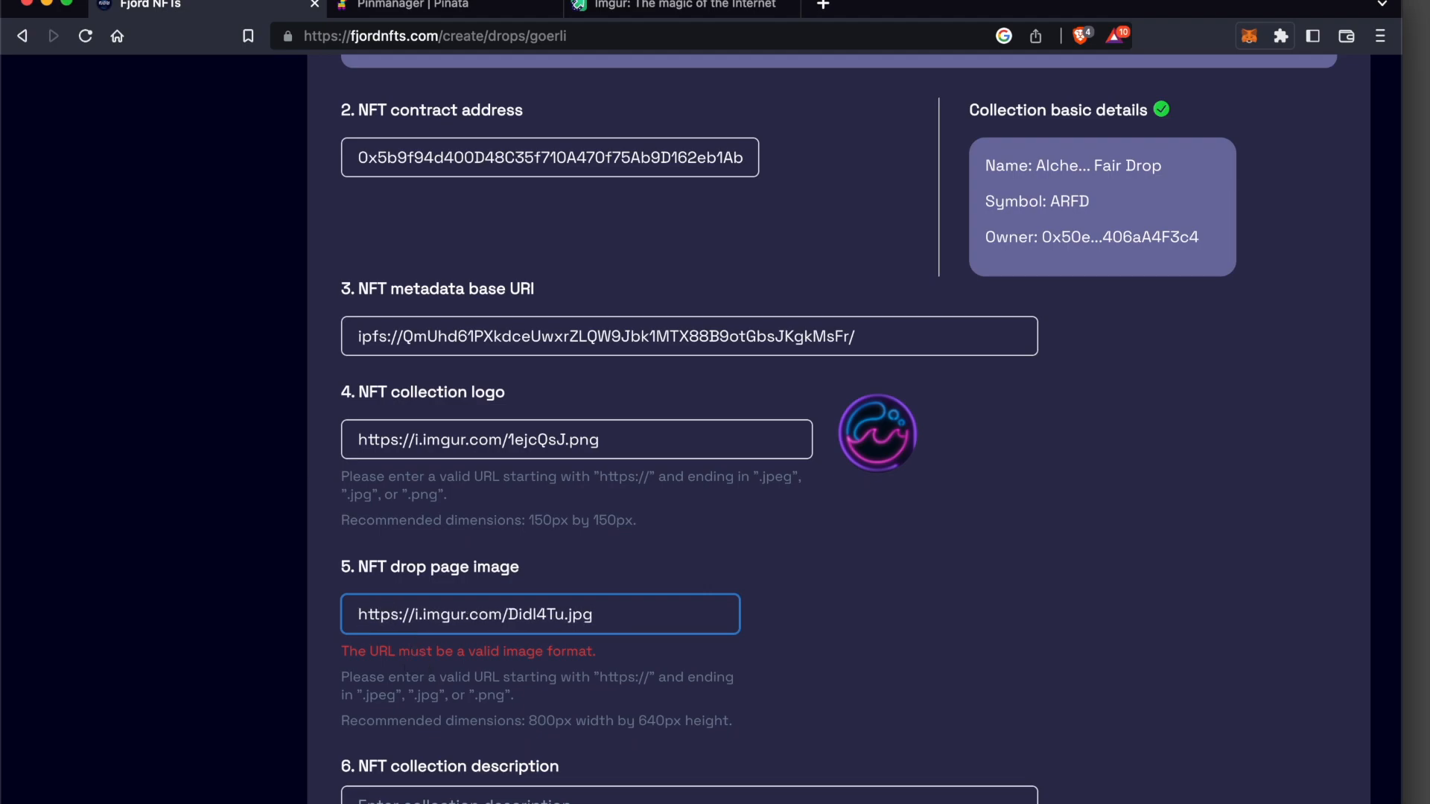
click(973, 632)
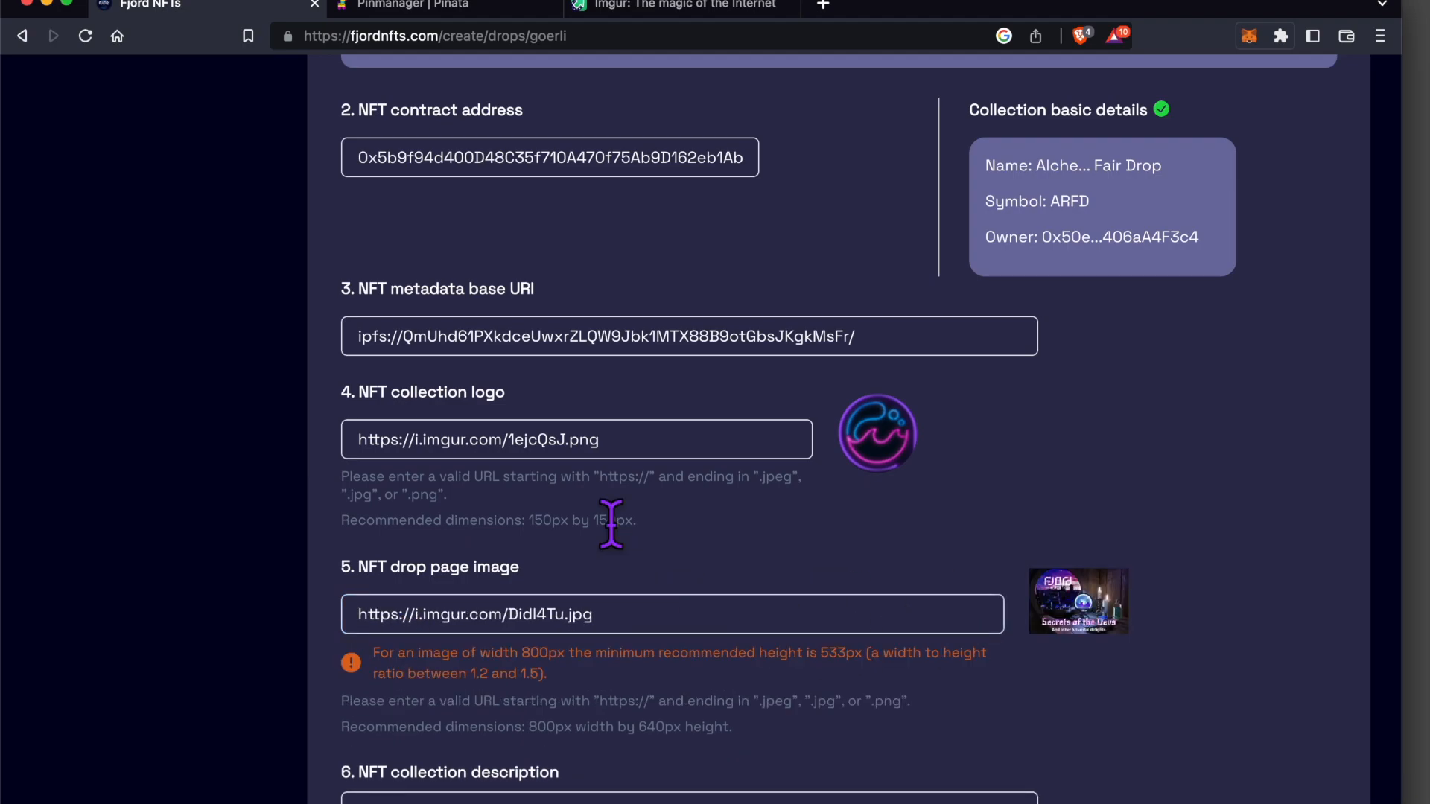
Enter the NFT collection description "Go from zero to NFT Faird Drop hero with FJORD NFTs.com Star tuned for more tips and tricks and shizzzzlllllelleleeeeeee".
scroll(607, 521, down, 3)
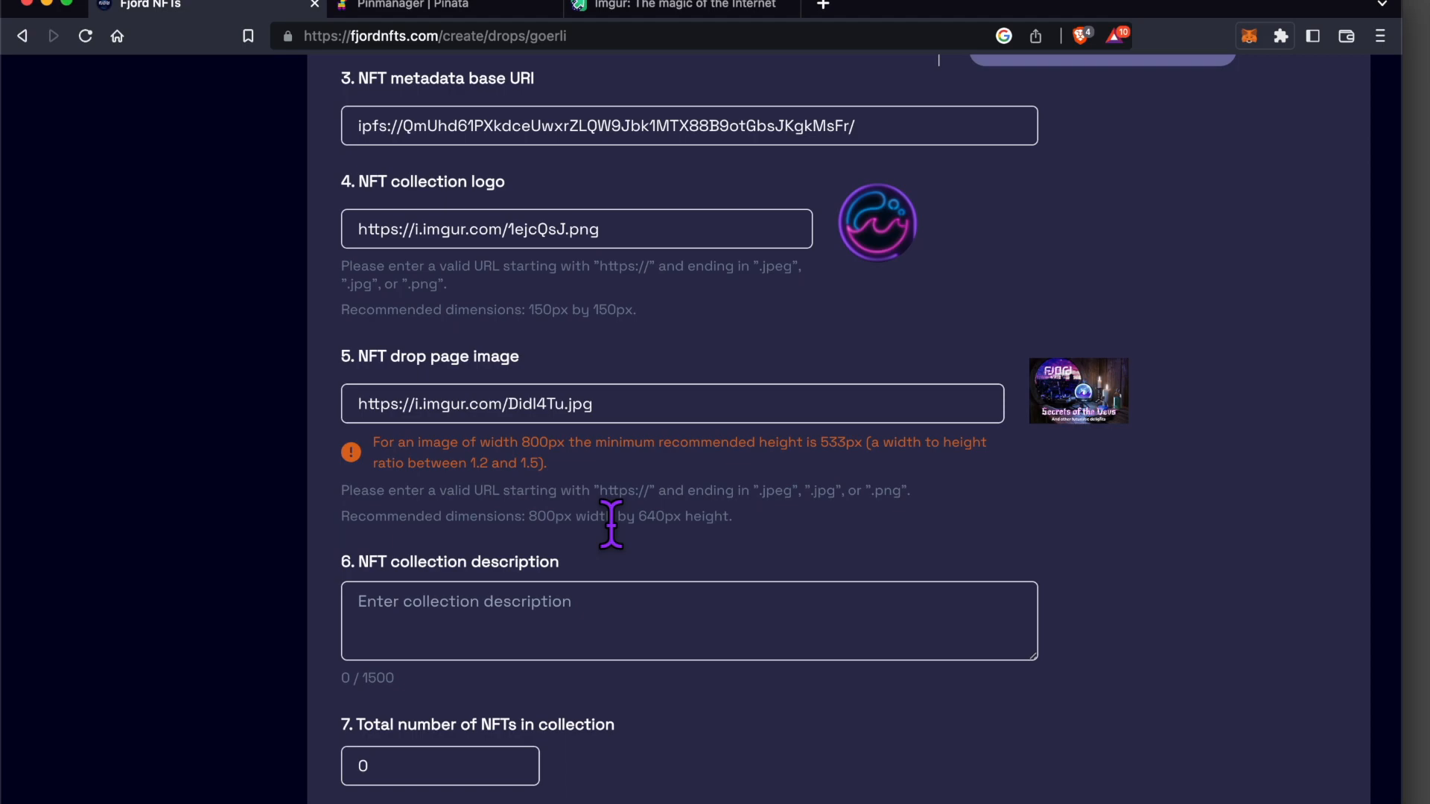
scroll(611, 523, down, 4)
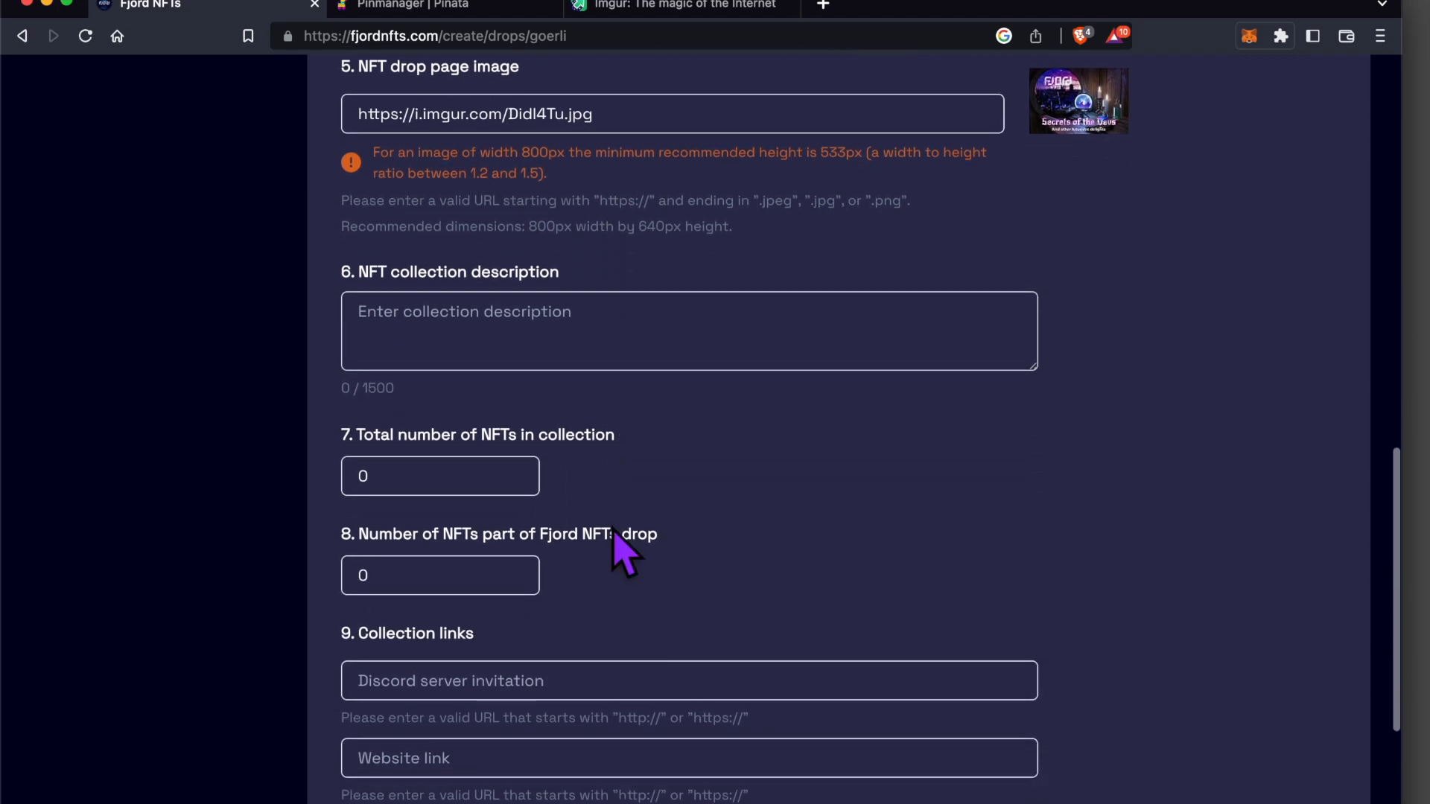
click(491, 324)
text(Go from zer)
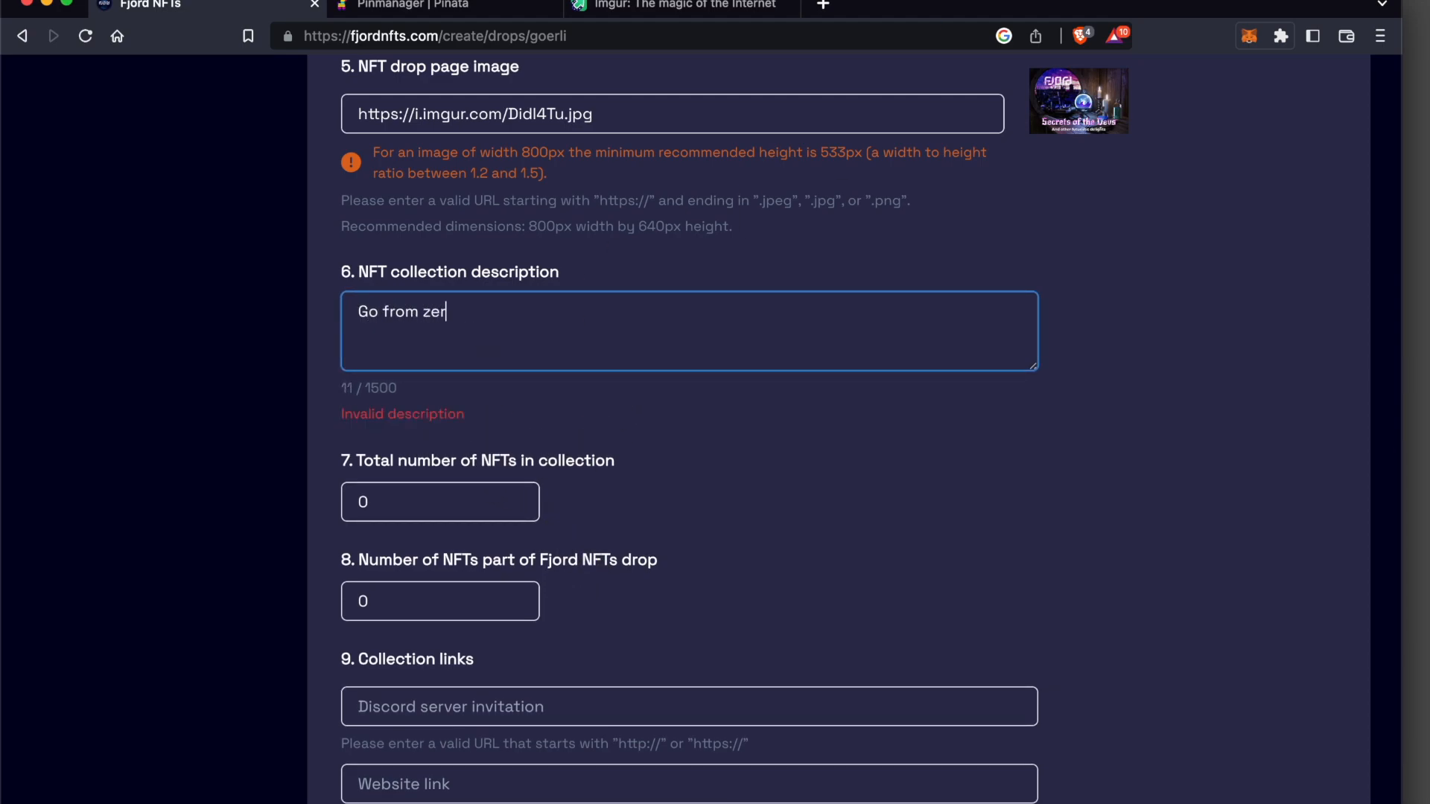
text(o to NFT Faird Drop he)
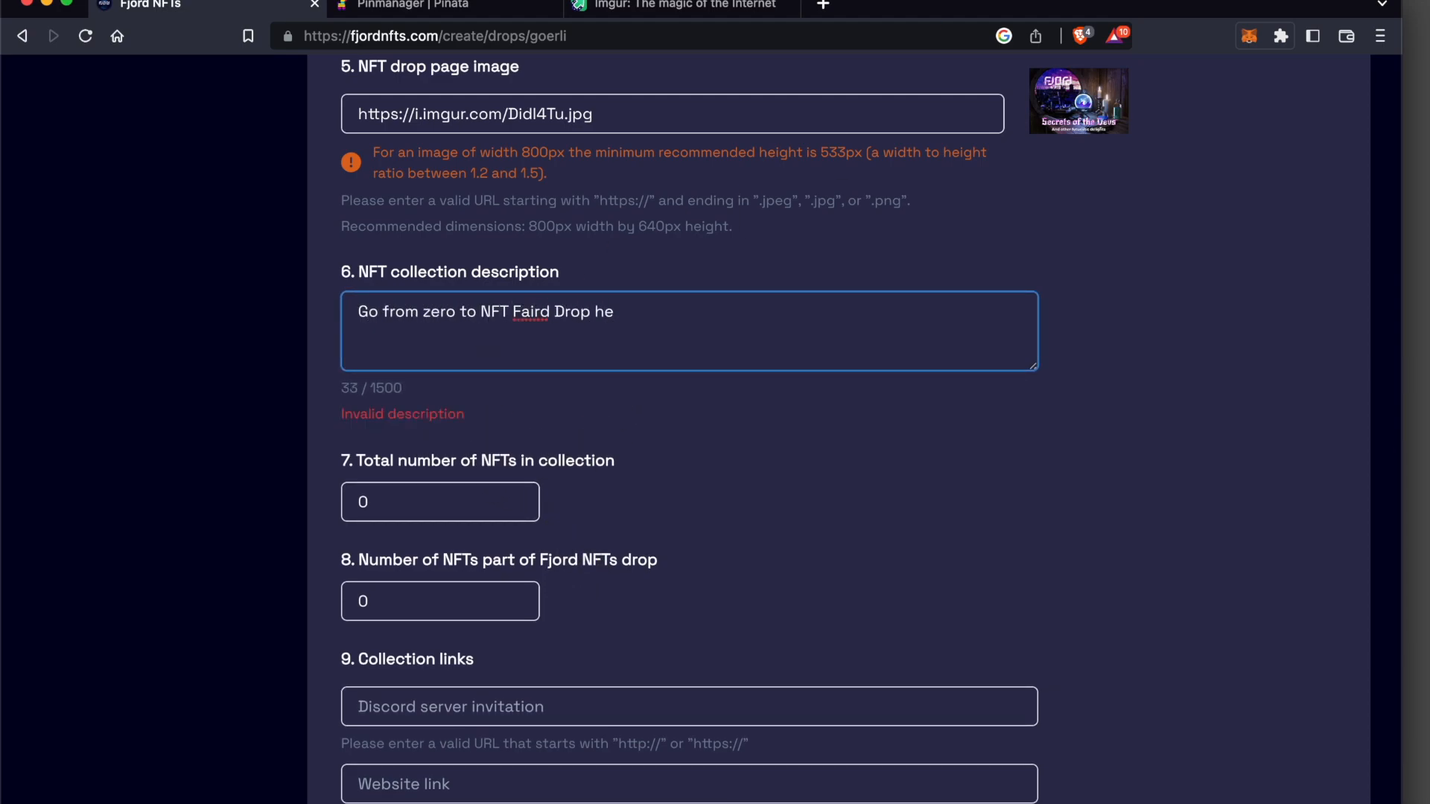
text(ro with FJORD NFTs)
text(.com Star tuned for more tips a)
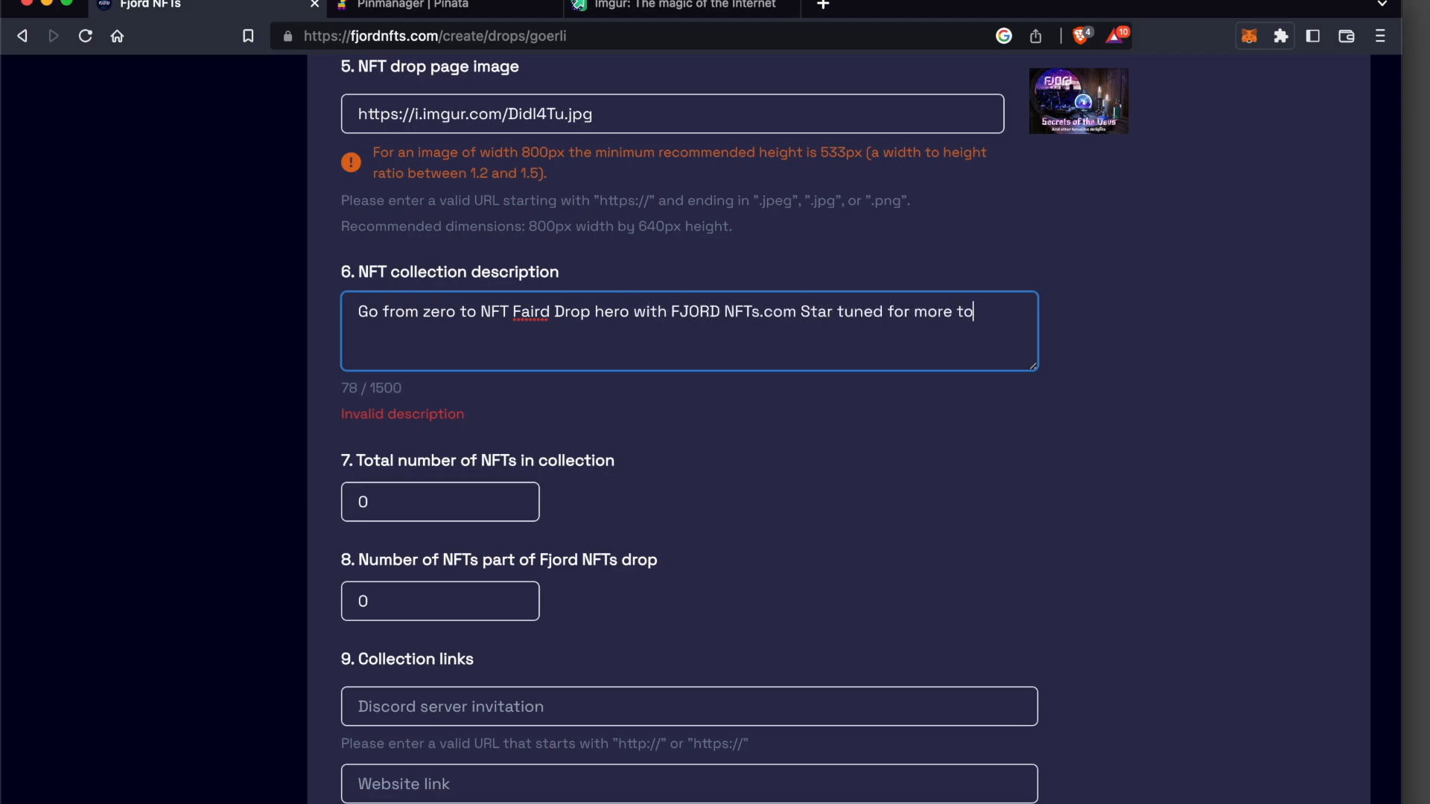
text(nd tricks and shizzzzlllllelleleeeeeee)
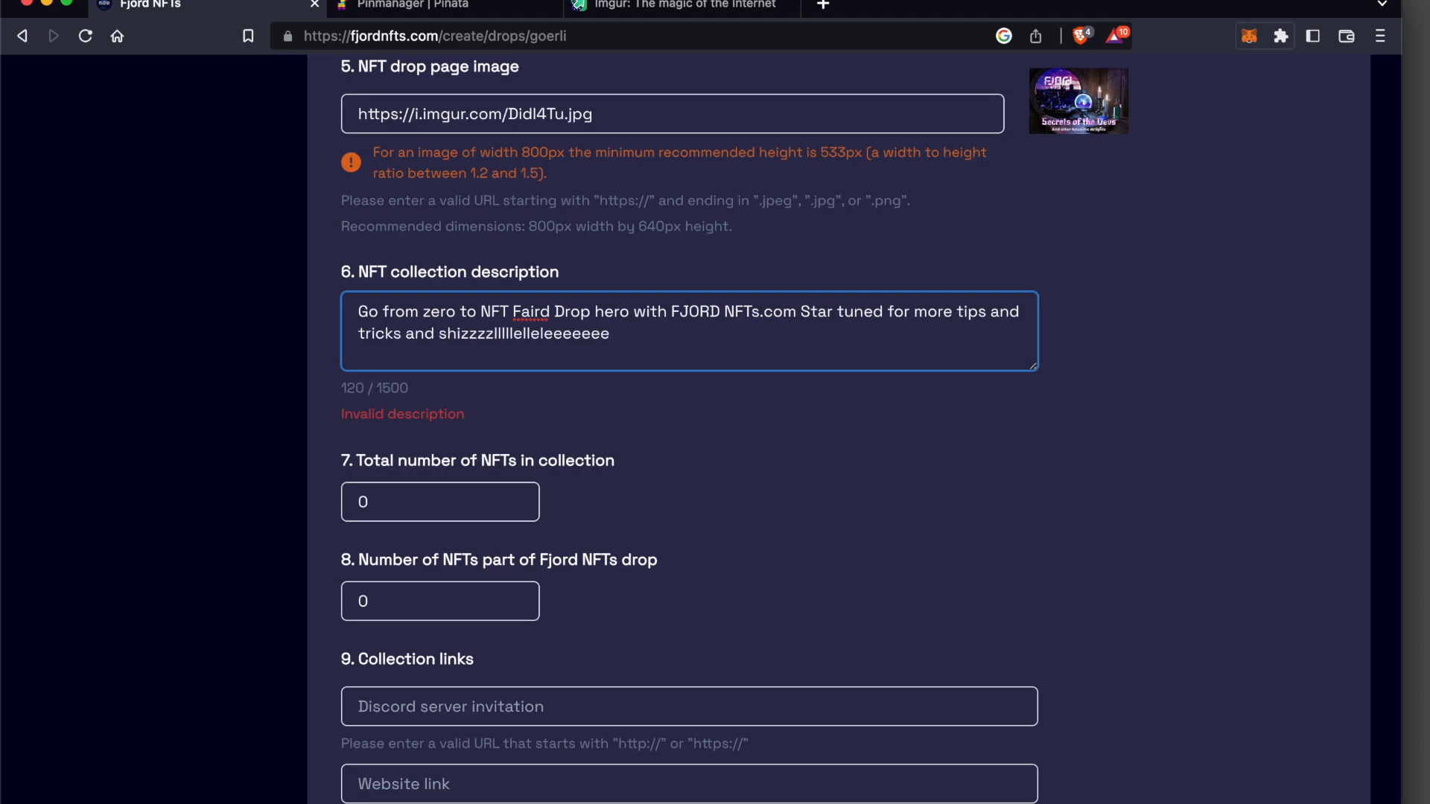
Set the total number of NFTs in the collection to 10 and the number in the Fjord NFTs drop to 10.
click(415, 501)
text(1)
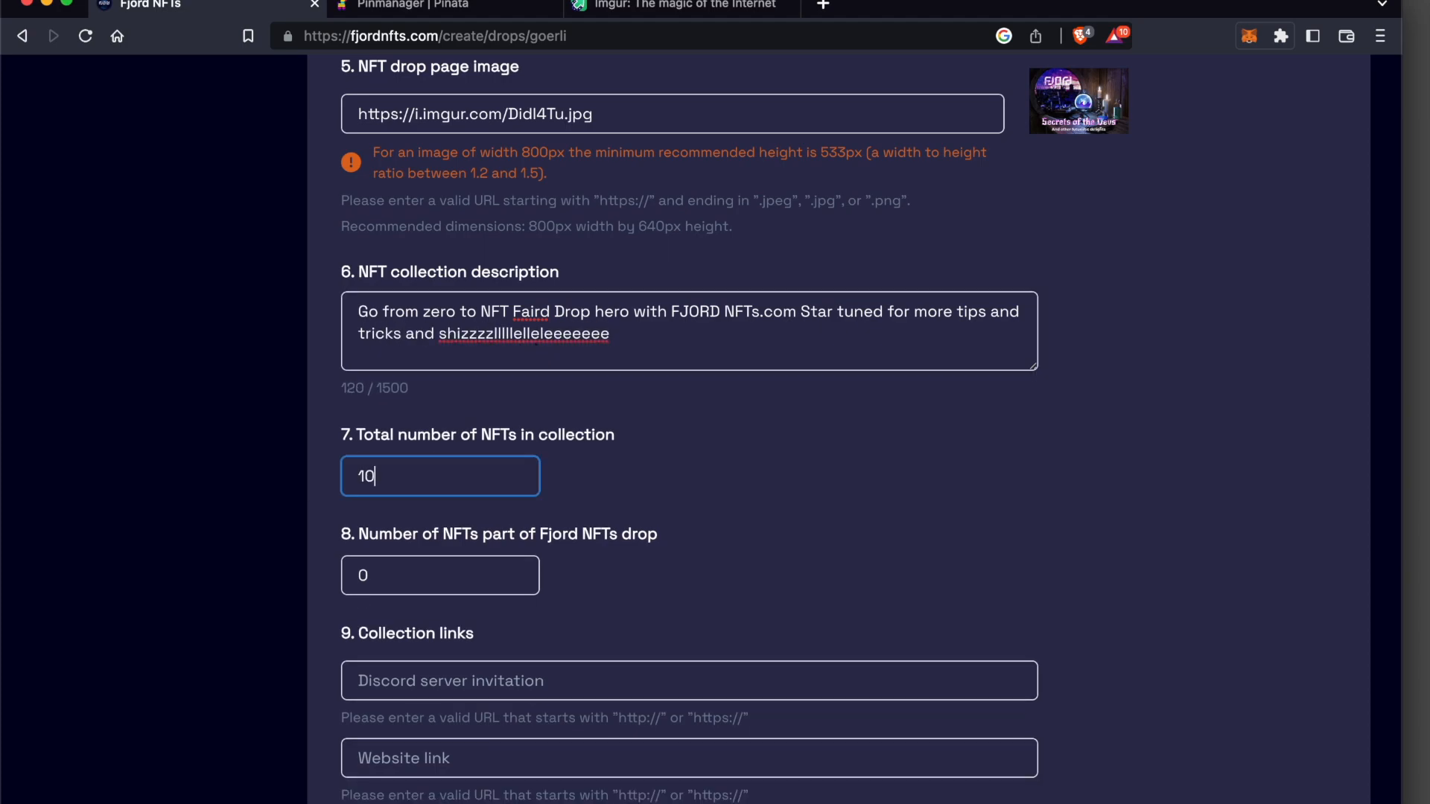
click(414, 575)
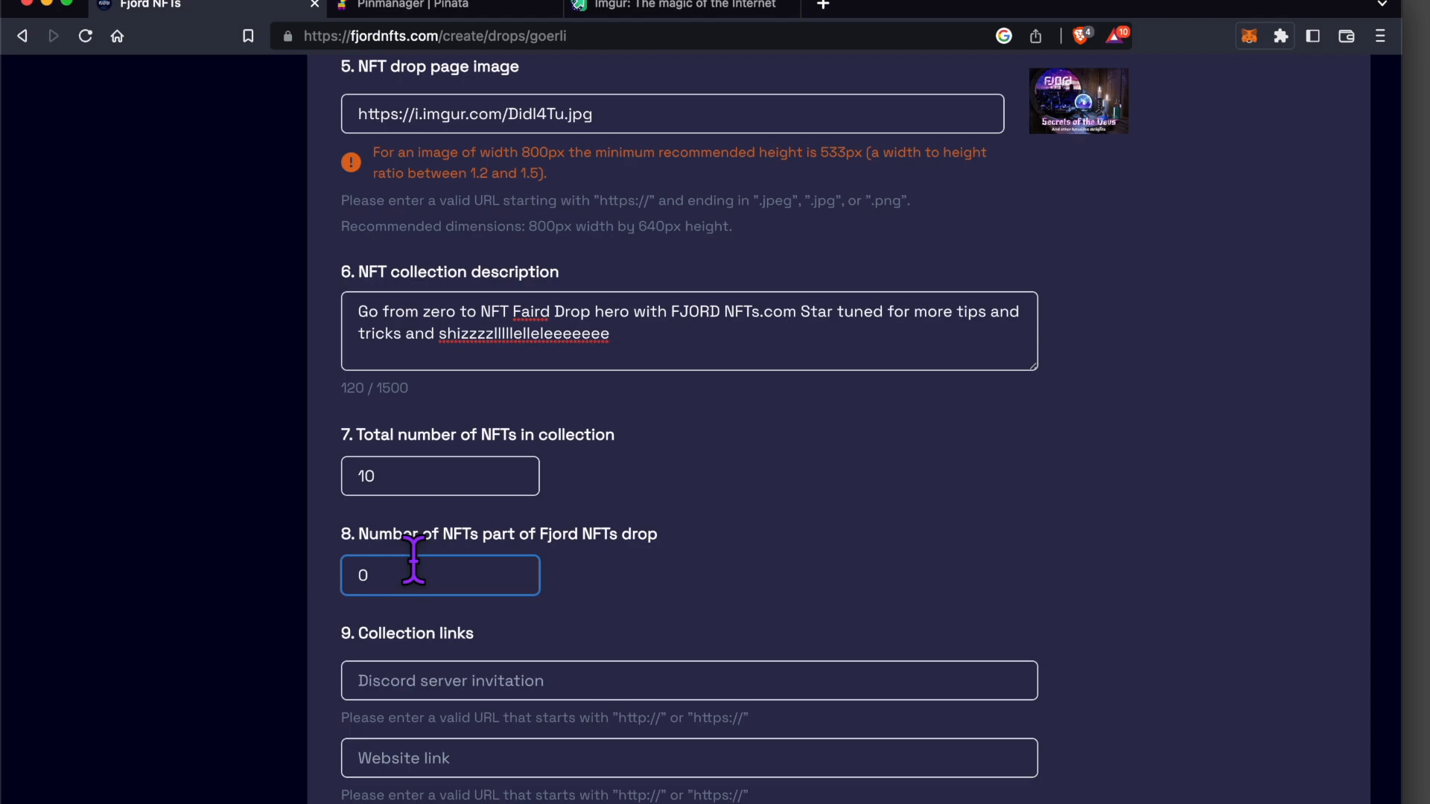
text(1)
key(Tab)
scroll(478, 616, down, 2)
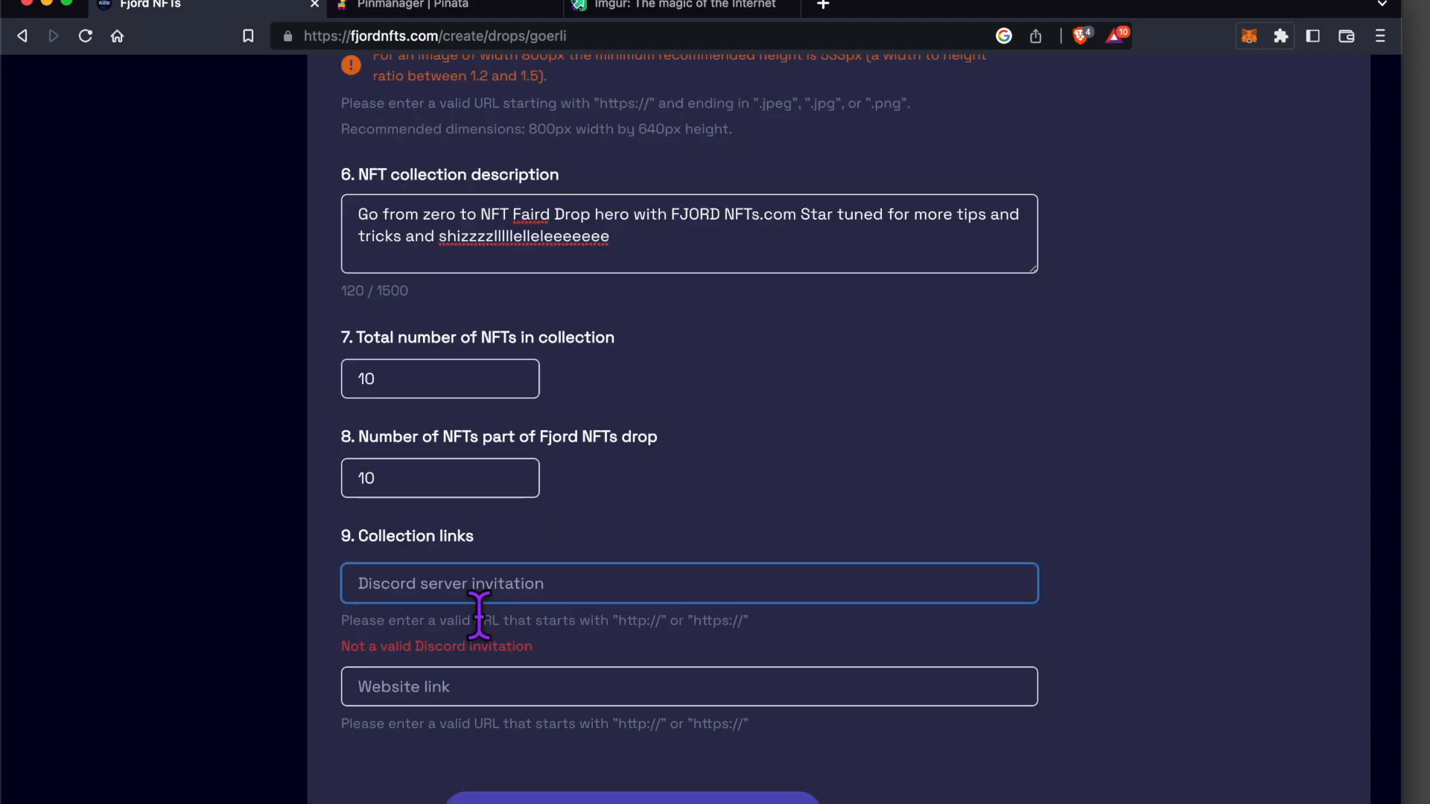
text(htt)
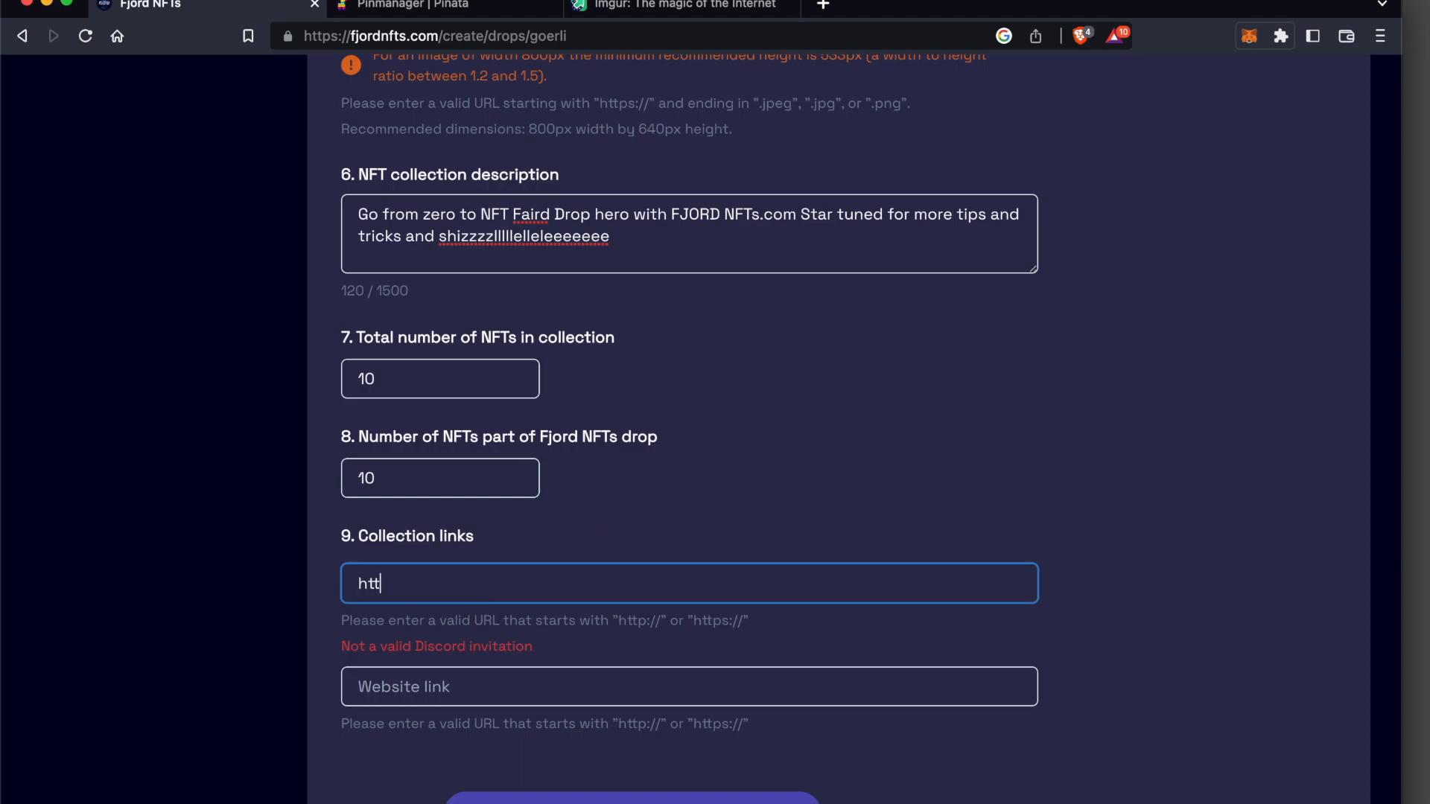
text(ps://discord.com/invi)
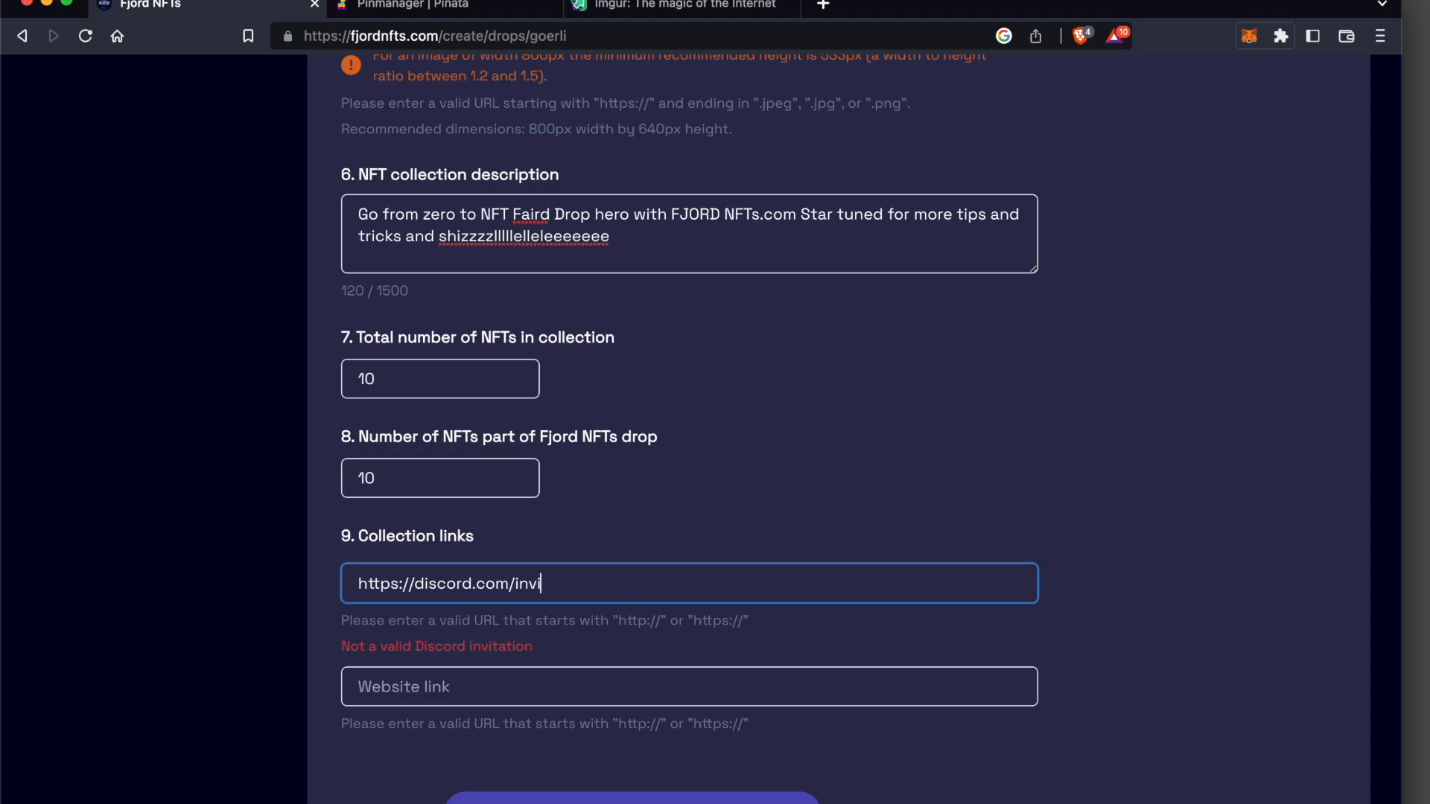
text(te/alchemist)
click(442, 686)
text(https:www.)
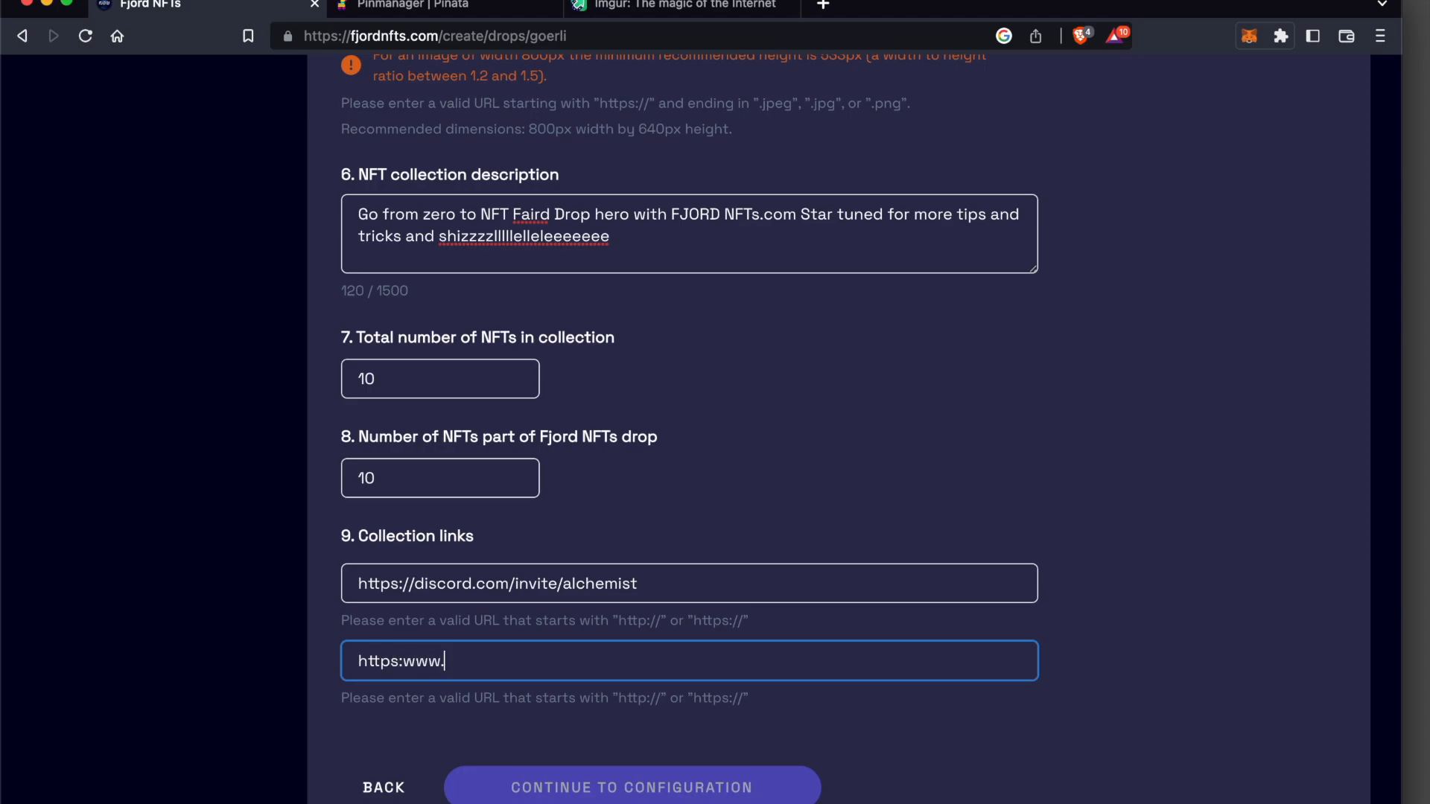
key(BackSpace)
key(BackSpace)
key(BackSpace)
text(//)
key(BackSpace)
text(/www.alchem)
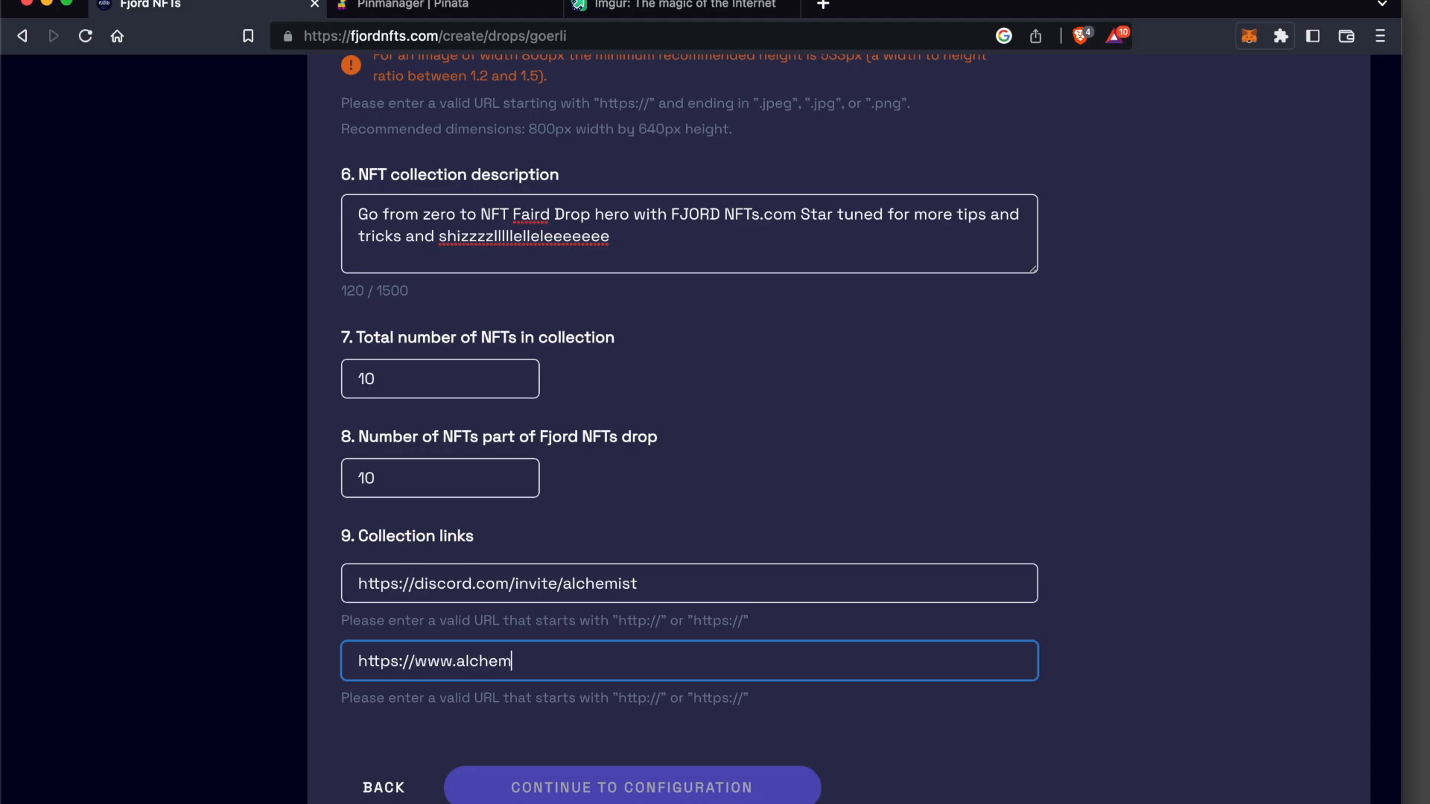
text(ist.wtf)
click(879, 739)
click(791, 788)
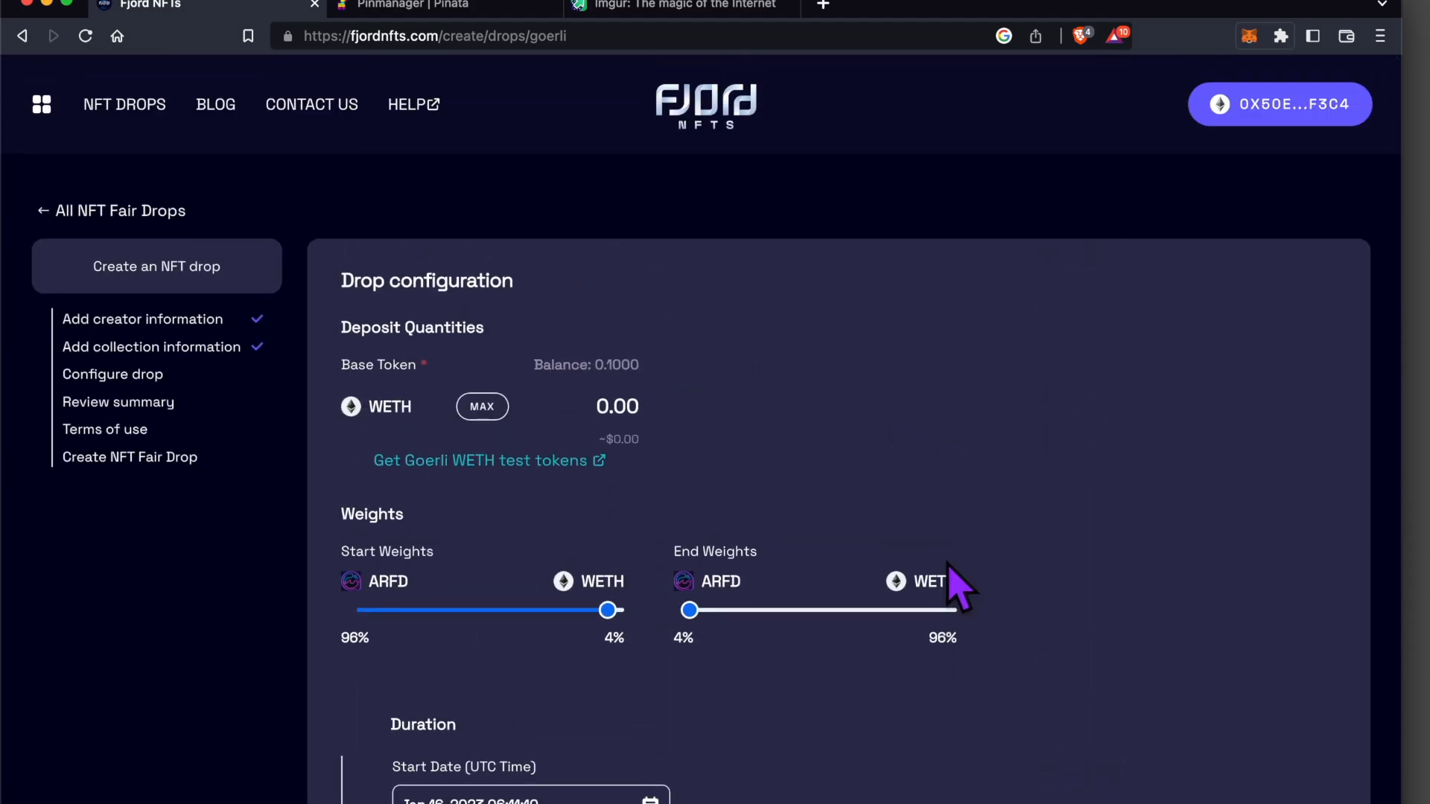
Set the WETH base token deposit quantity to 0.03.
click(482, 410)
drag(630, 408, 637, 409)
text(05)
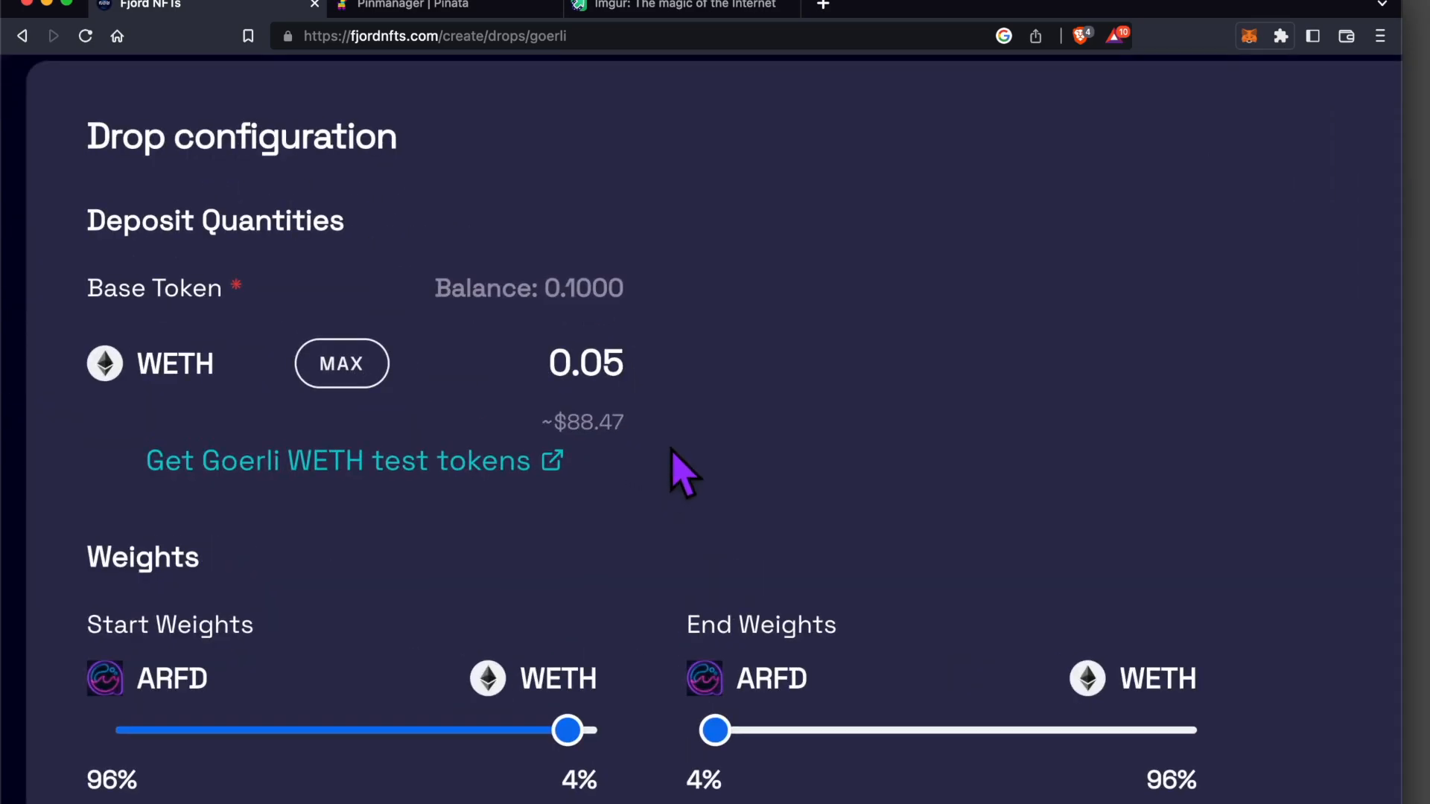
key(BackSpace)
text(2)
key(BackSpace)
text(3)
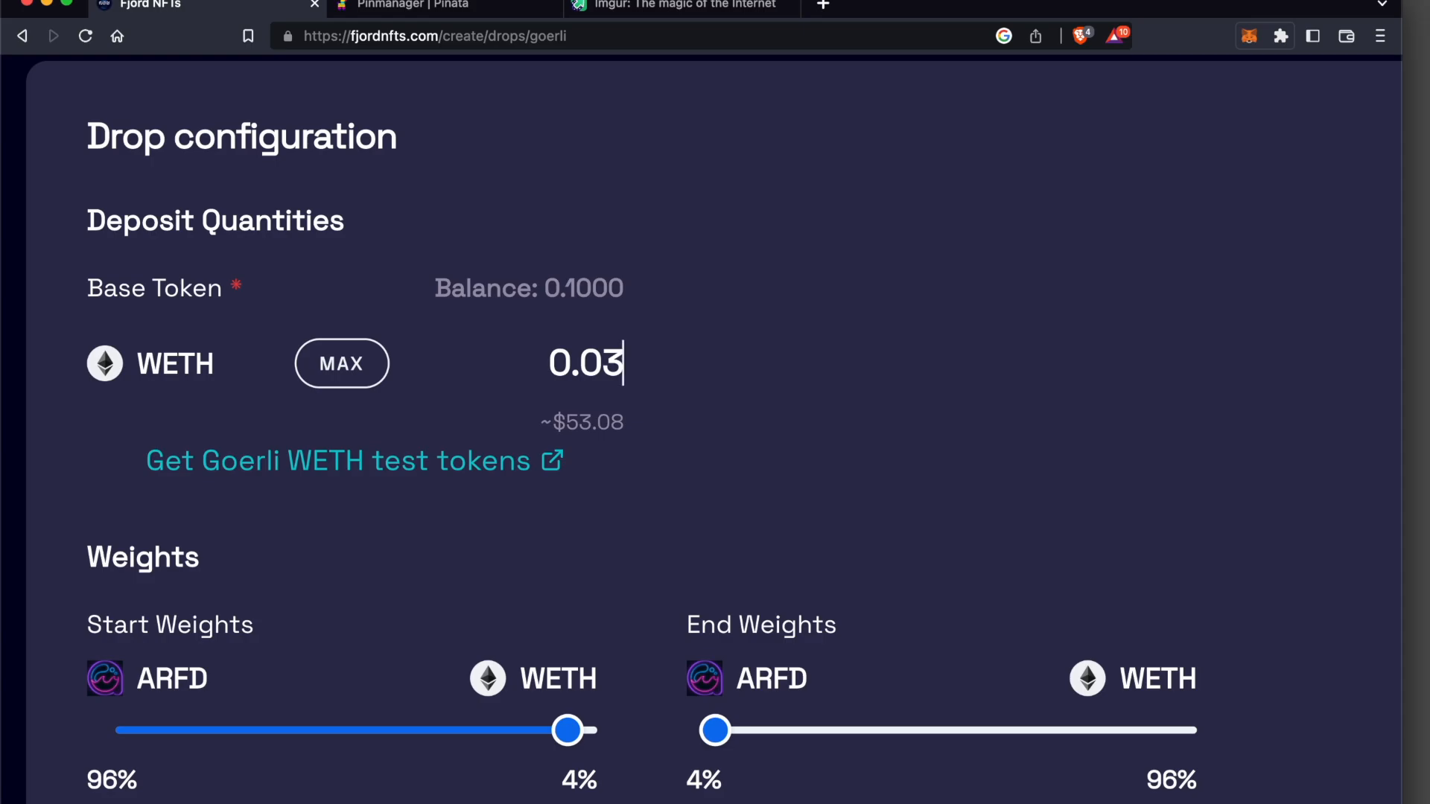
Set the start weights to 74% ARFD and 26% WETH, and the end weights to 1% ARFD and 99% WETH.
scroll(674, 450, down, 5)
drag(597, 381, 513, 389)
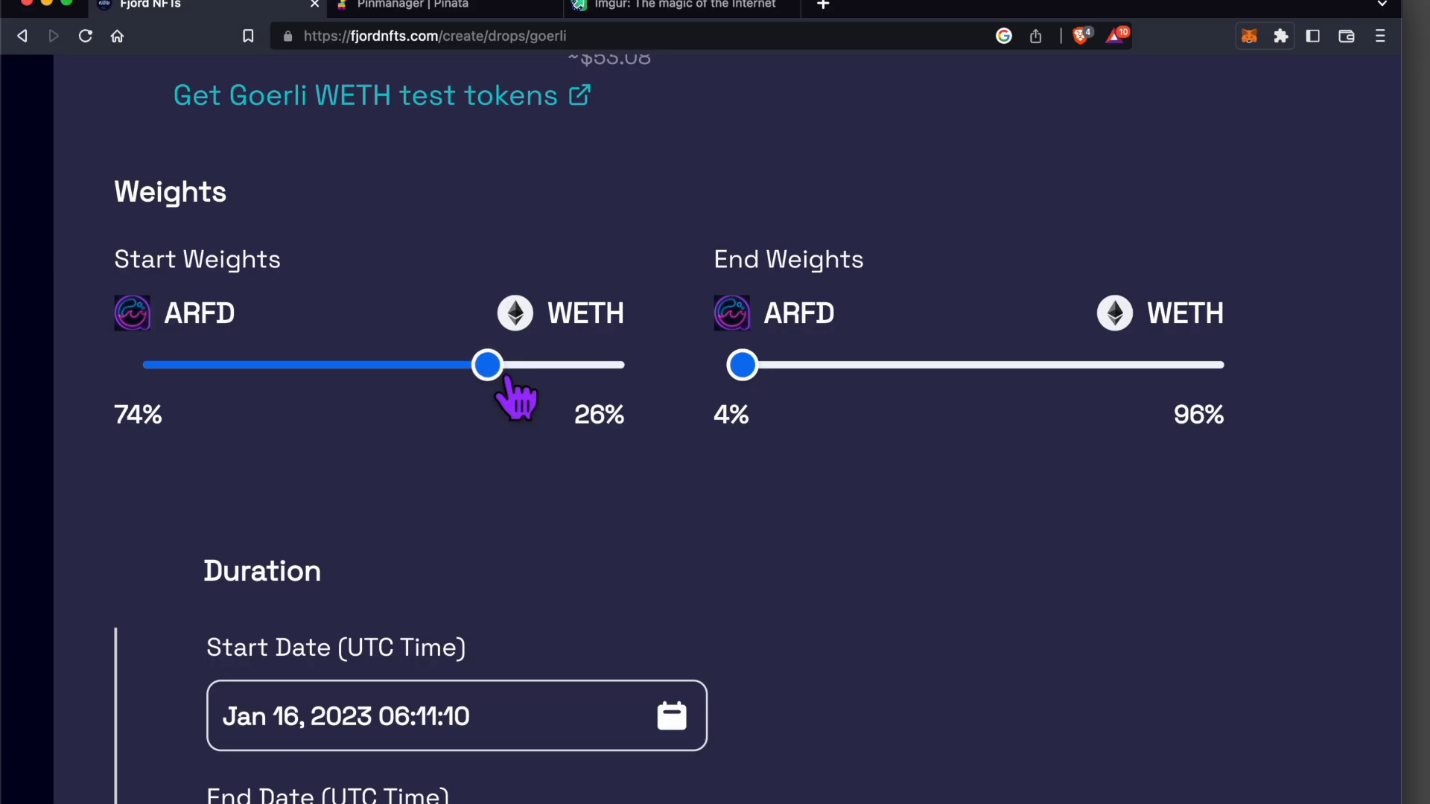
scroll(522, 402, down, 1)
drag(767, 328, 735, 399)
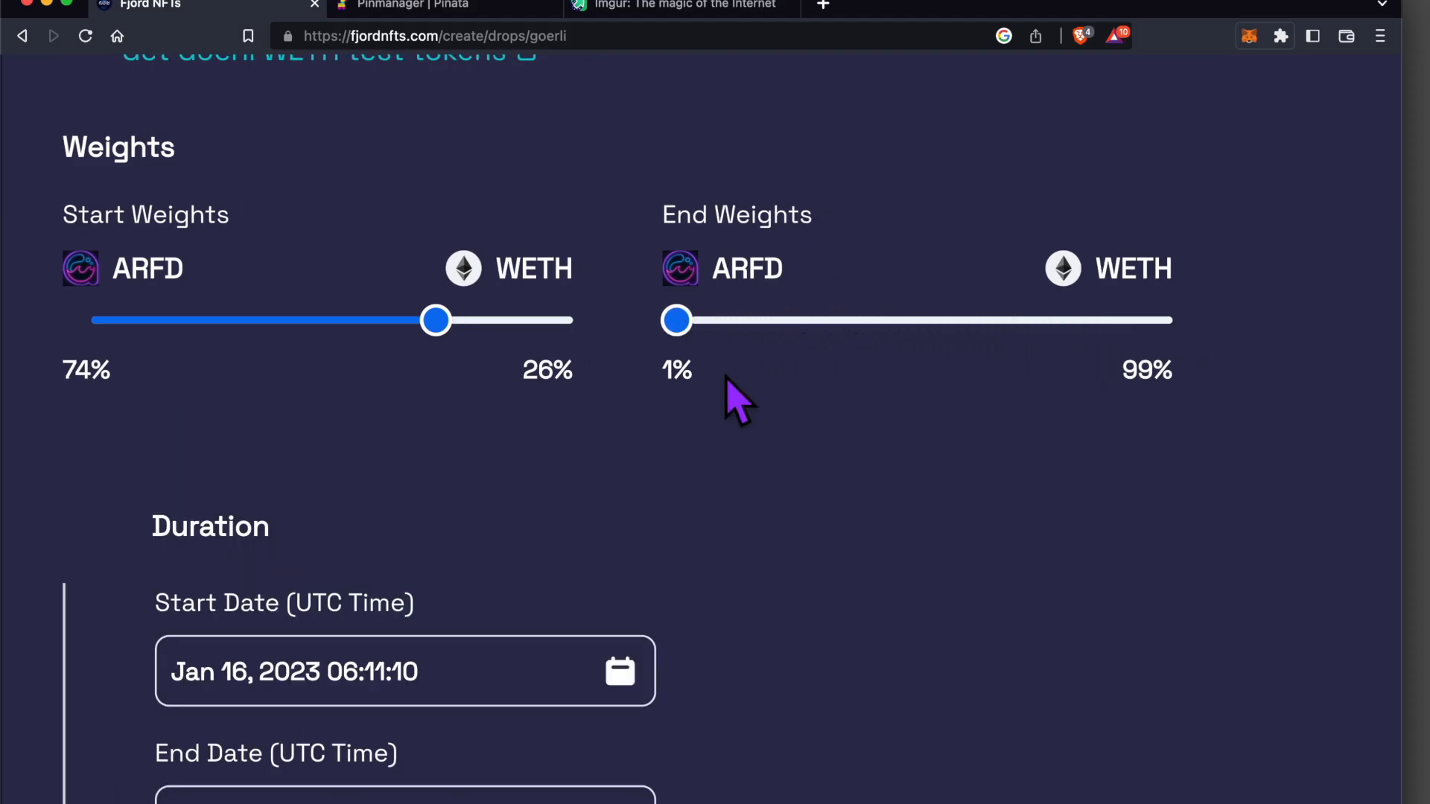
Set the drop's start date to Jan 16, 2023 05:30:00 UTC.
scroll(734, 400, down, 4)
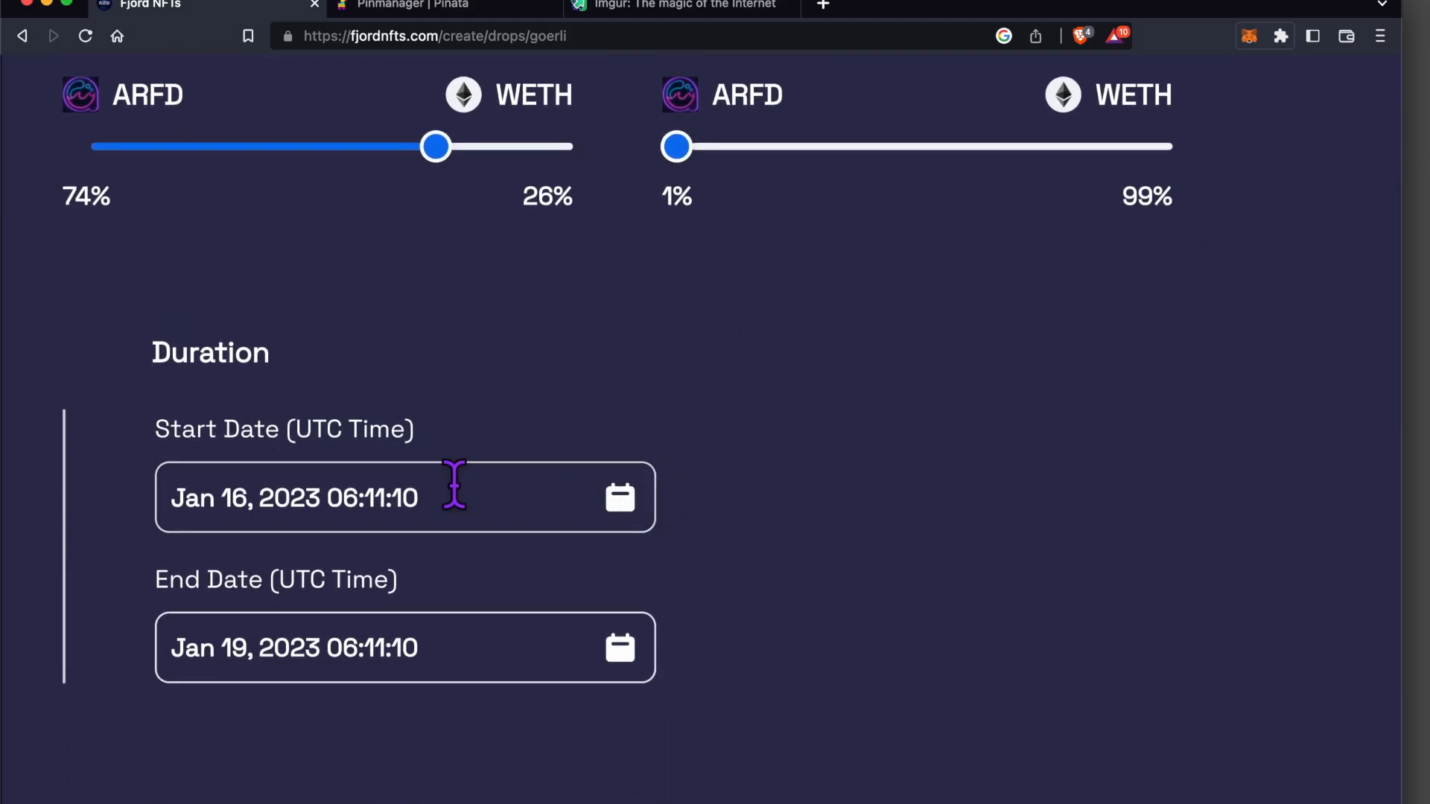
click(453, 485)
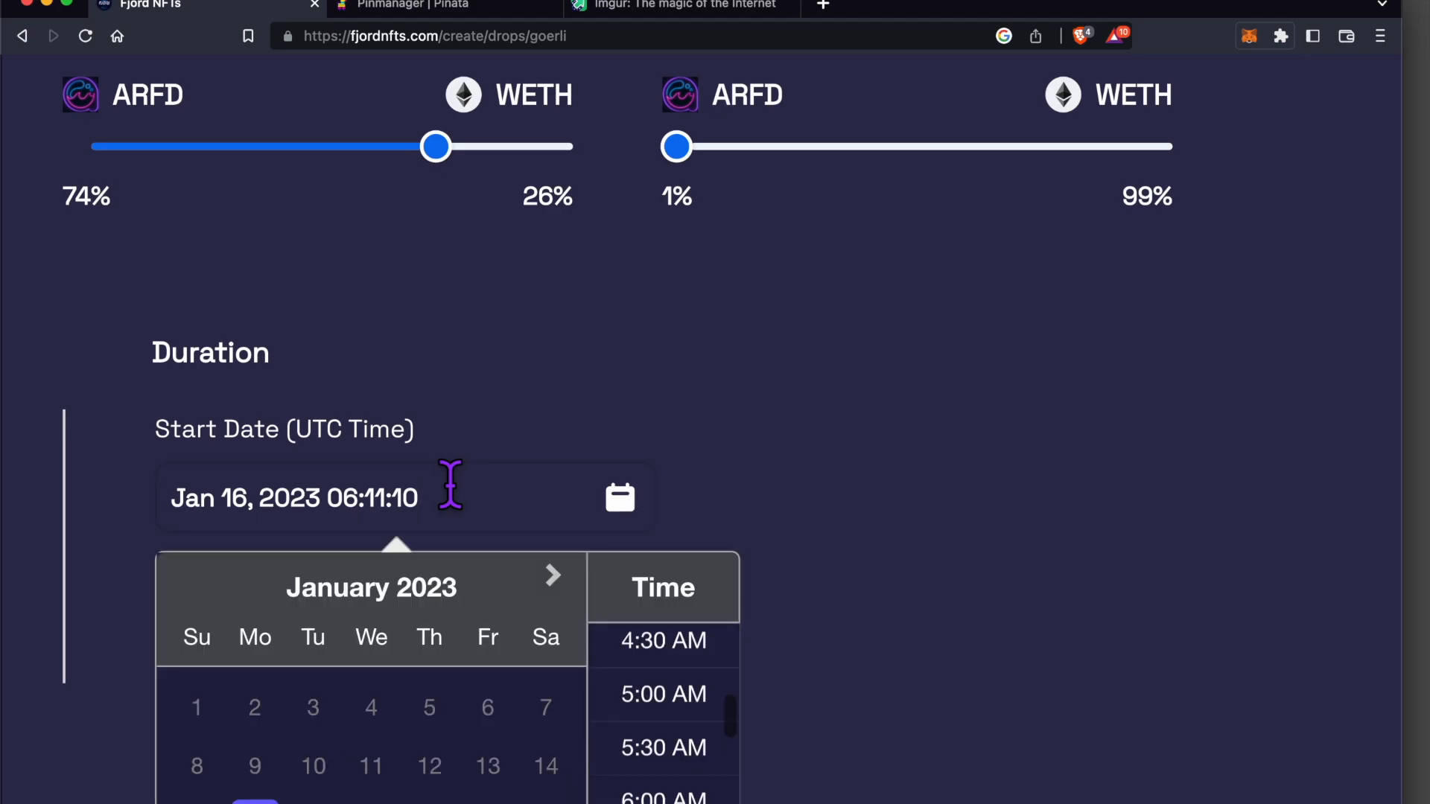
scroll(472, 559, down, 2)
scroll(509, 500, down, 1)
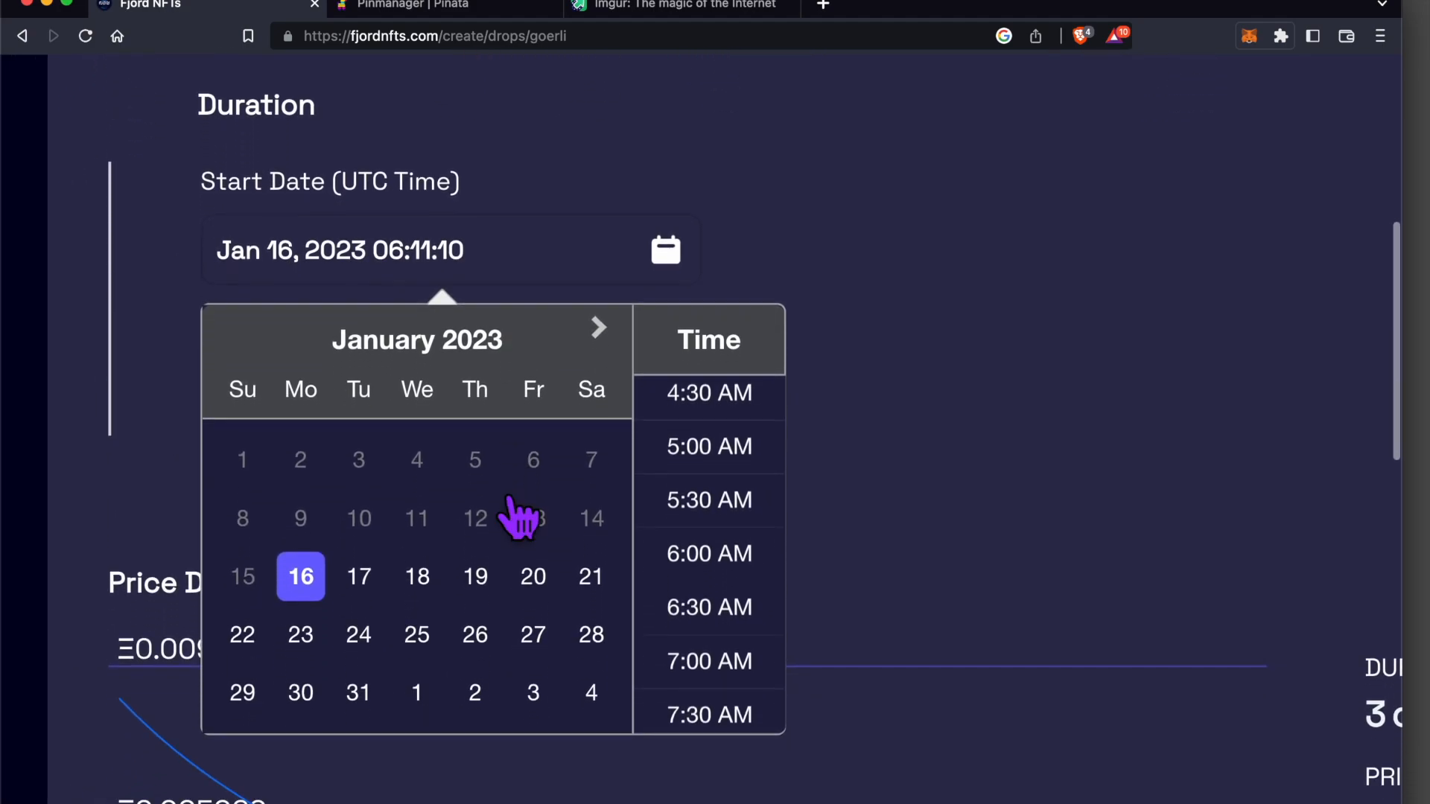
scroll(673, 500, up, 2)
click(672, 497)
click(517, 252)
scroll(680, 450, up, 2)
click(680, 450)
click(515, 254)
scroll(766, 549, down, 3)
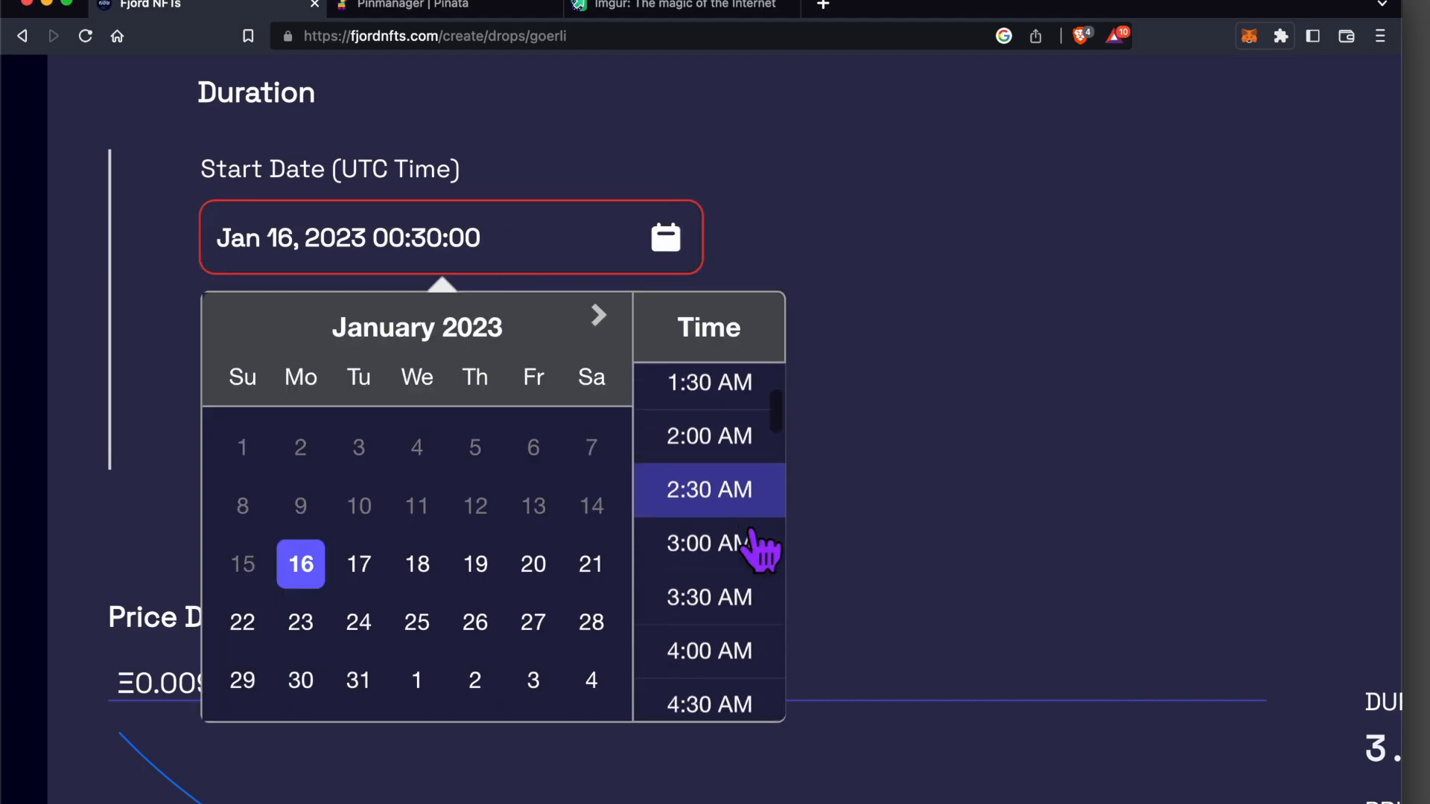
click(737, 627)
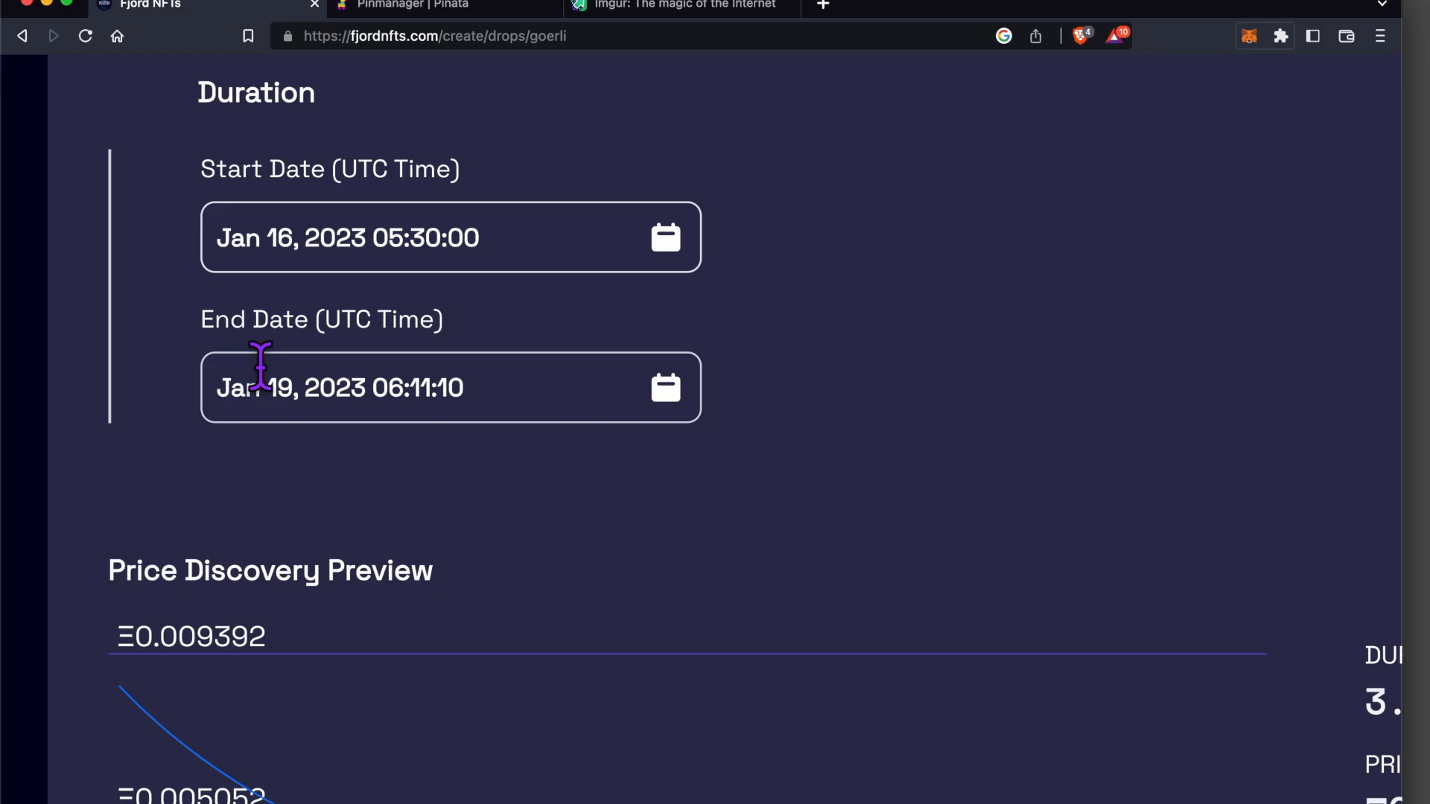
Examine the price discovery curve, geoblocked countries, mint and platform access fees, default mint status and rights of the drop.
scroll(266, 372, down, 4)
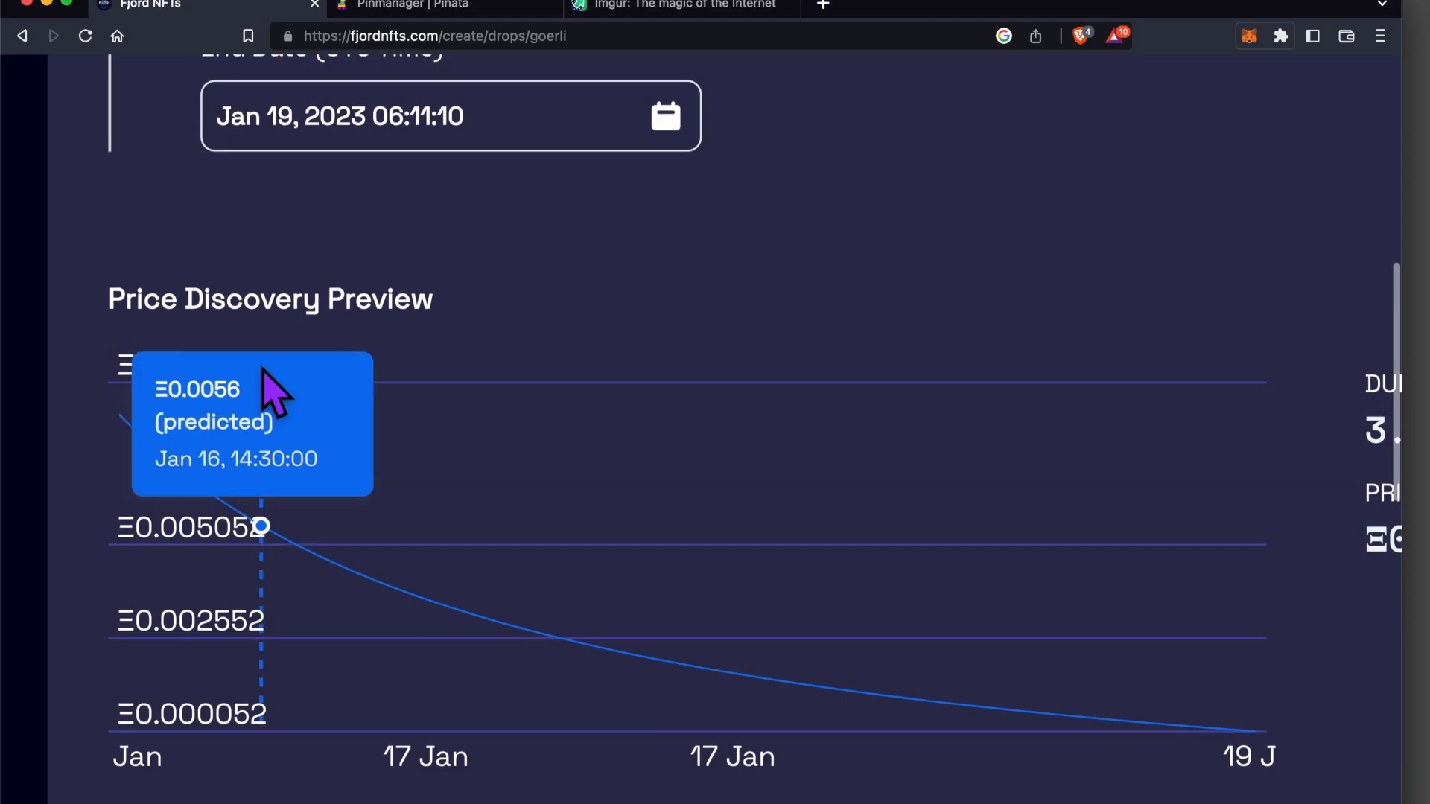
scroll(341, 498, right, 1)
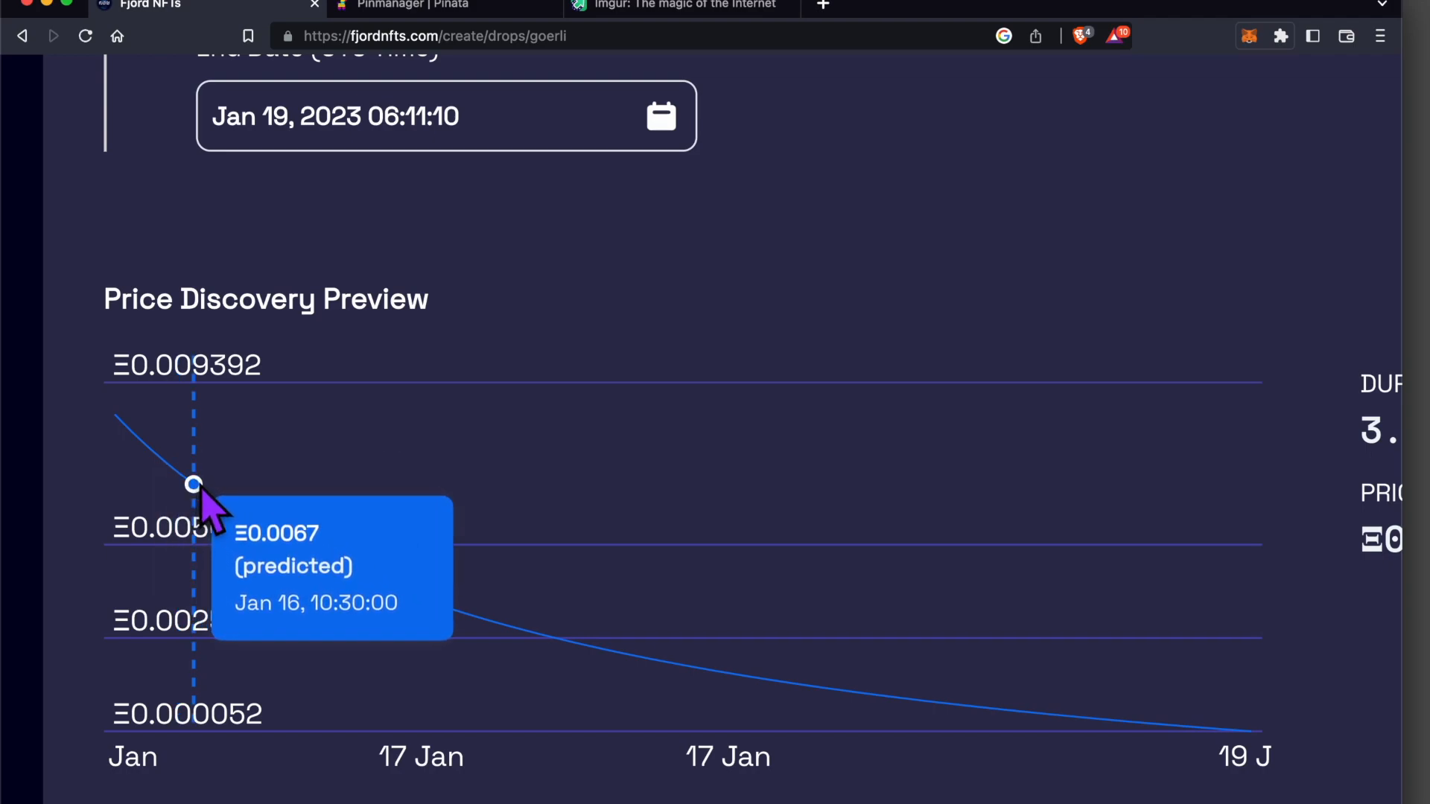
scroll(203, 488, down, 1)
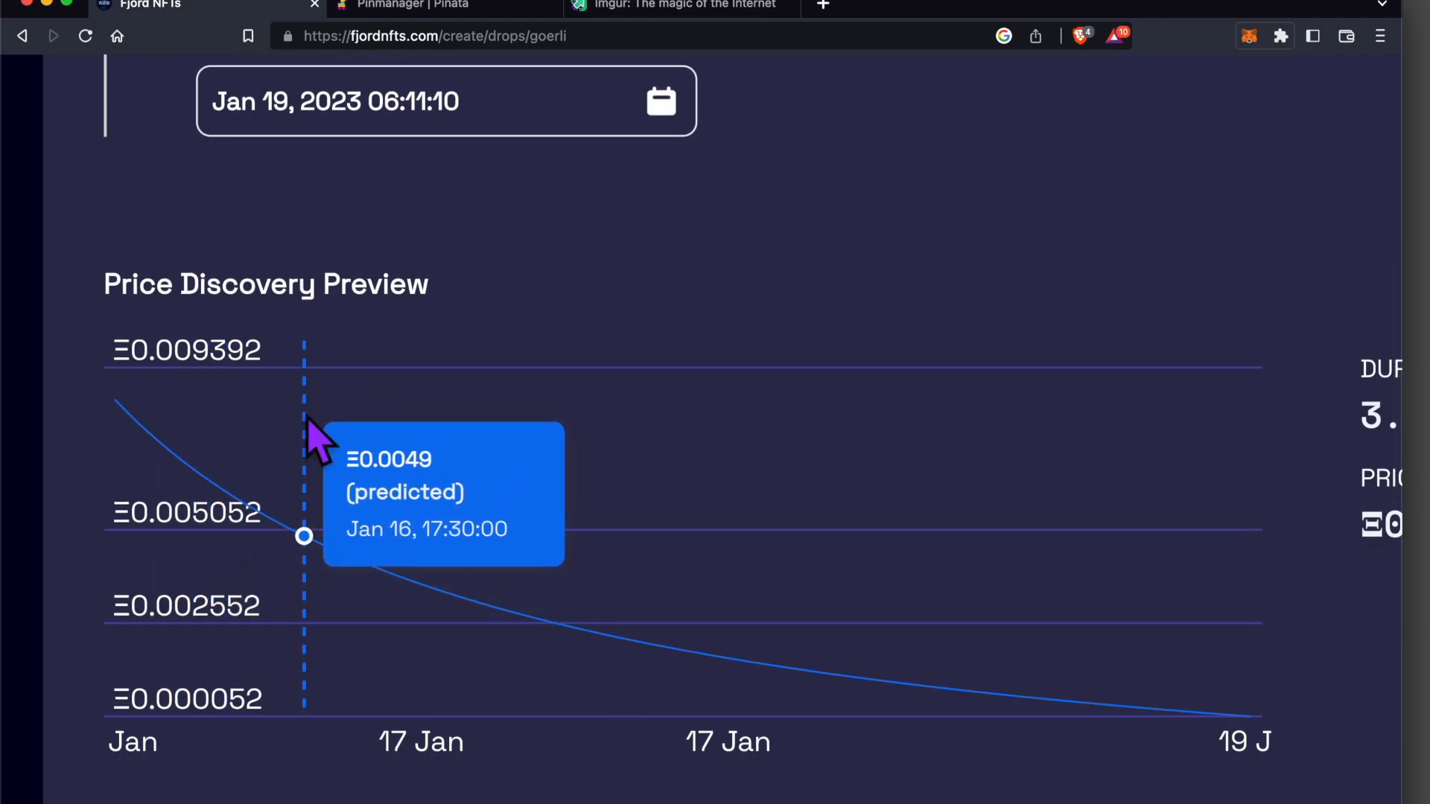
scroll(306, 417, left, 1)
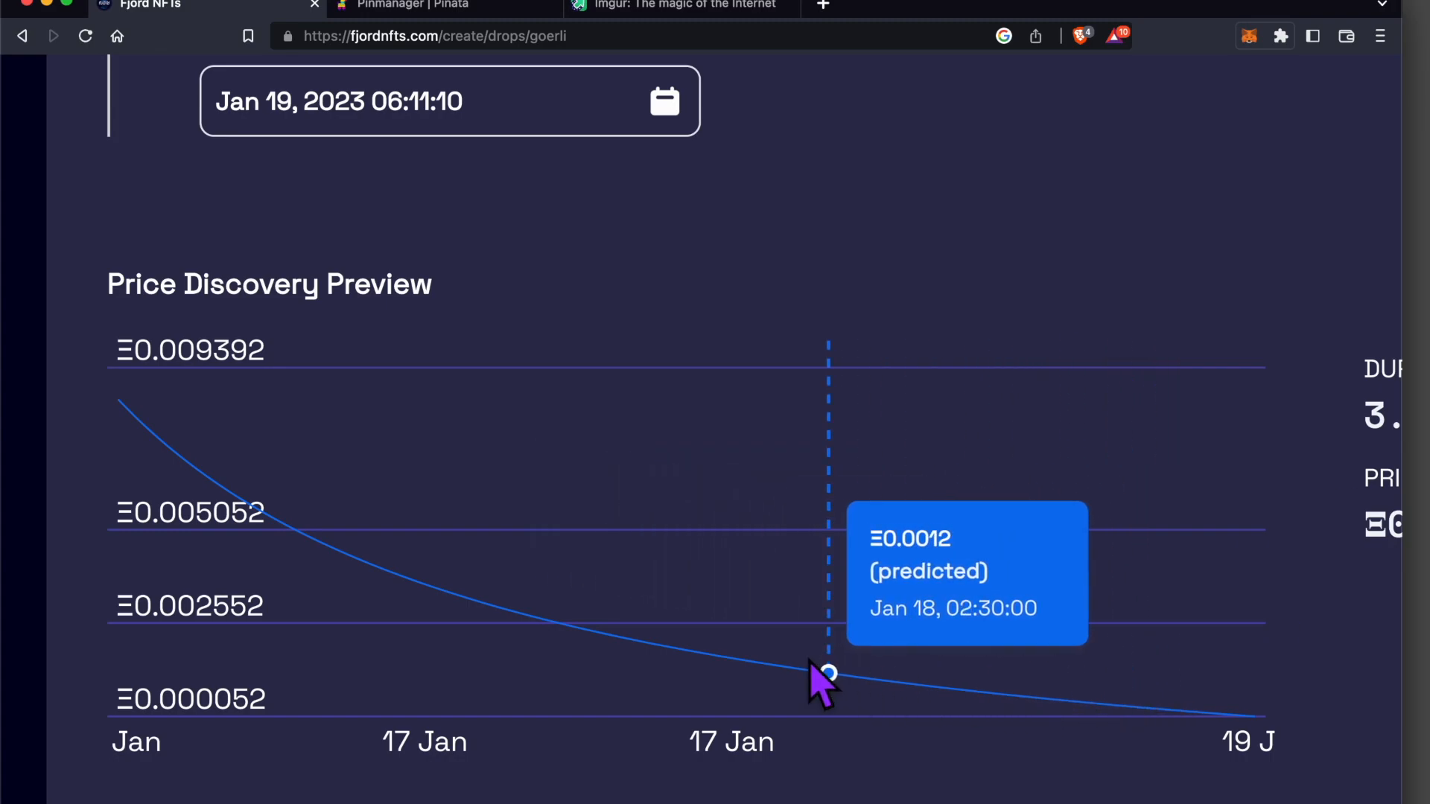
scroll(510, 692, down, 5)
scroll(513, 692, up, 1)
scroll(521, 663, down, 4)
scroll(521, 663, down, 1)
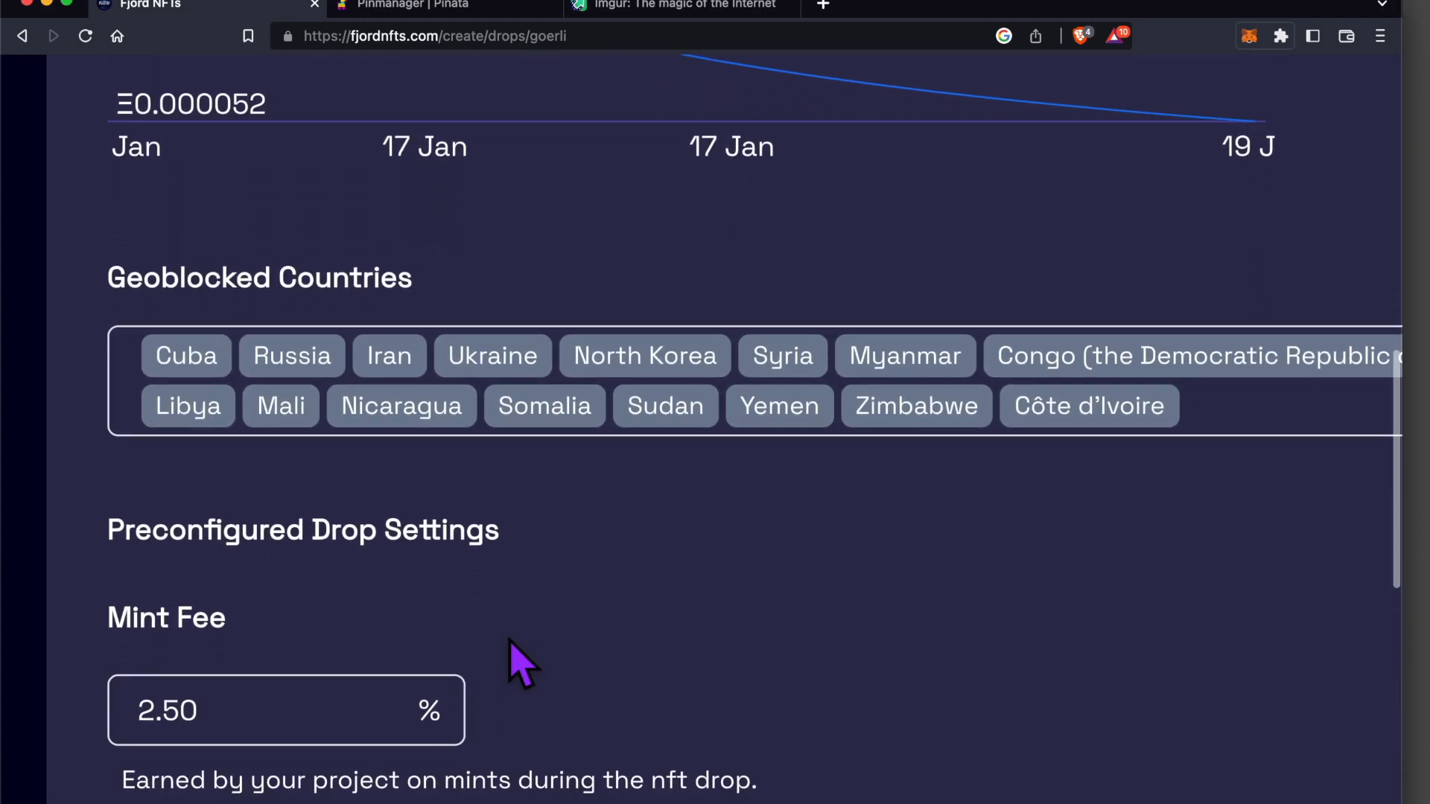
scroll(522, 663, down, 5)
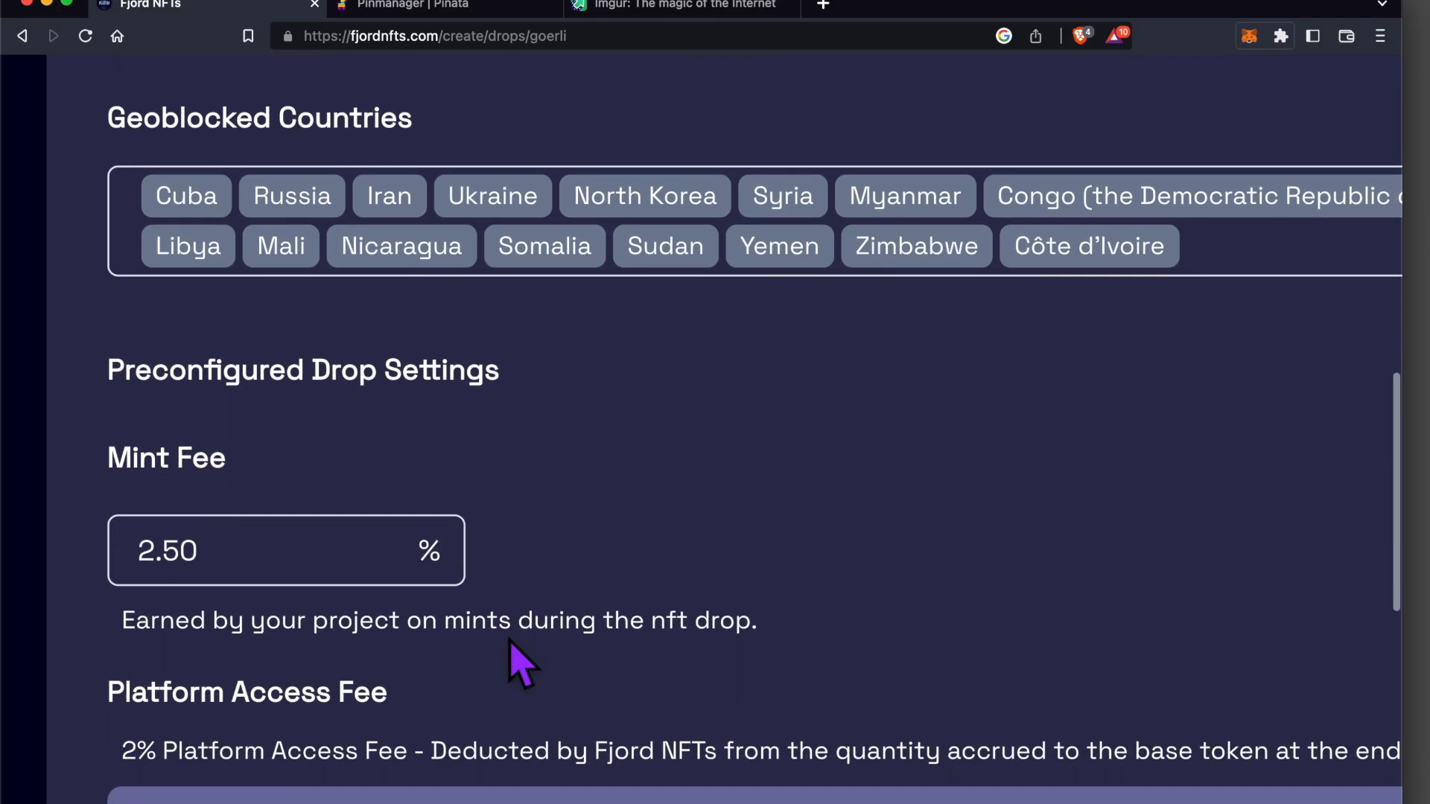
scroll(594, 741, down, 5)
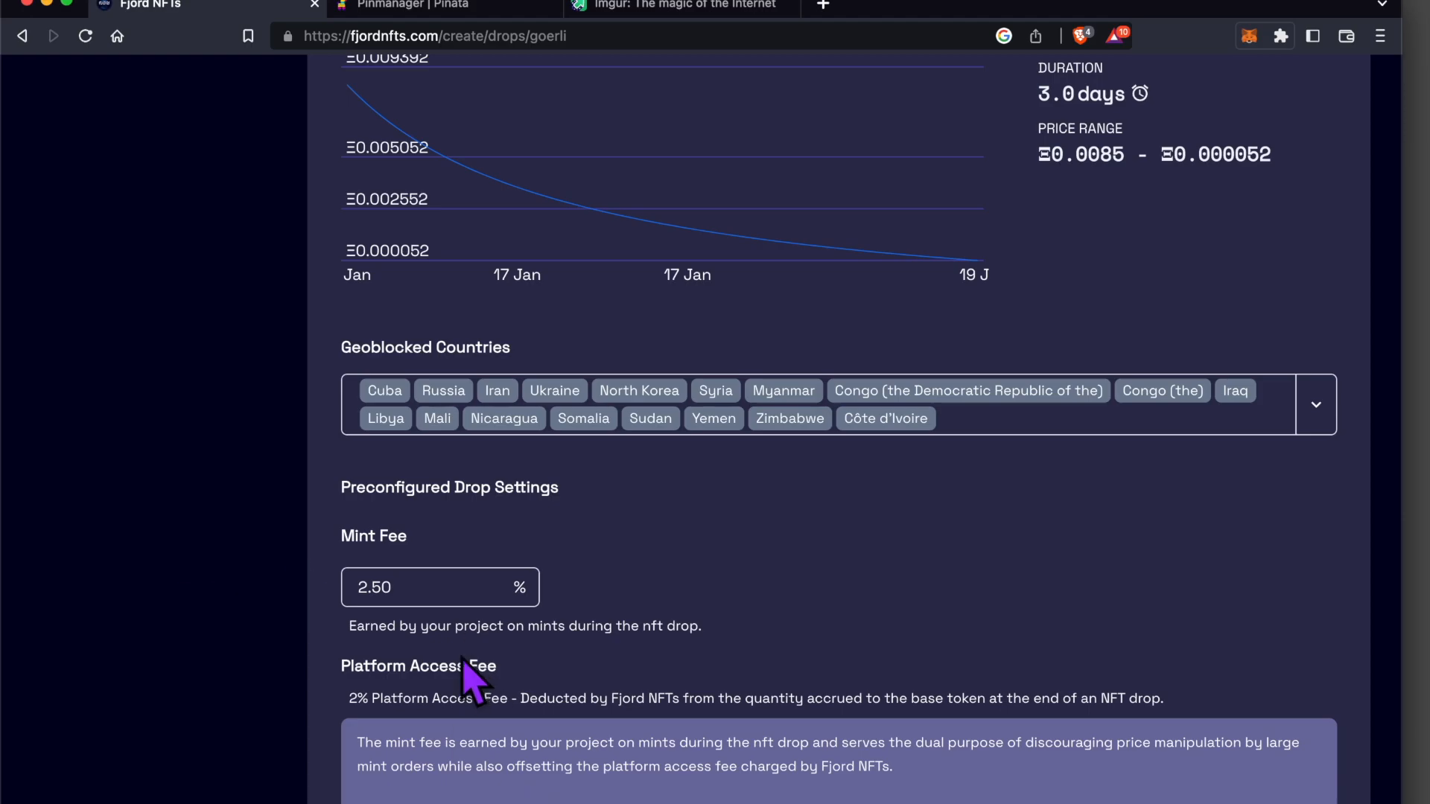
scroll(358, 745, down, 10)
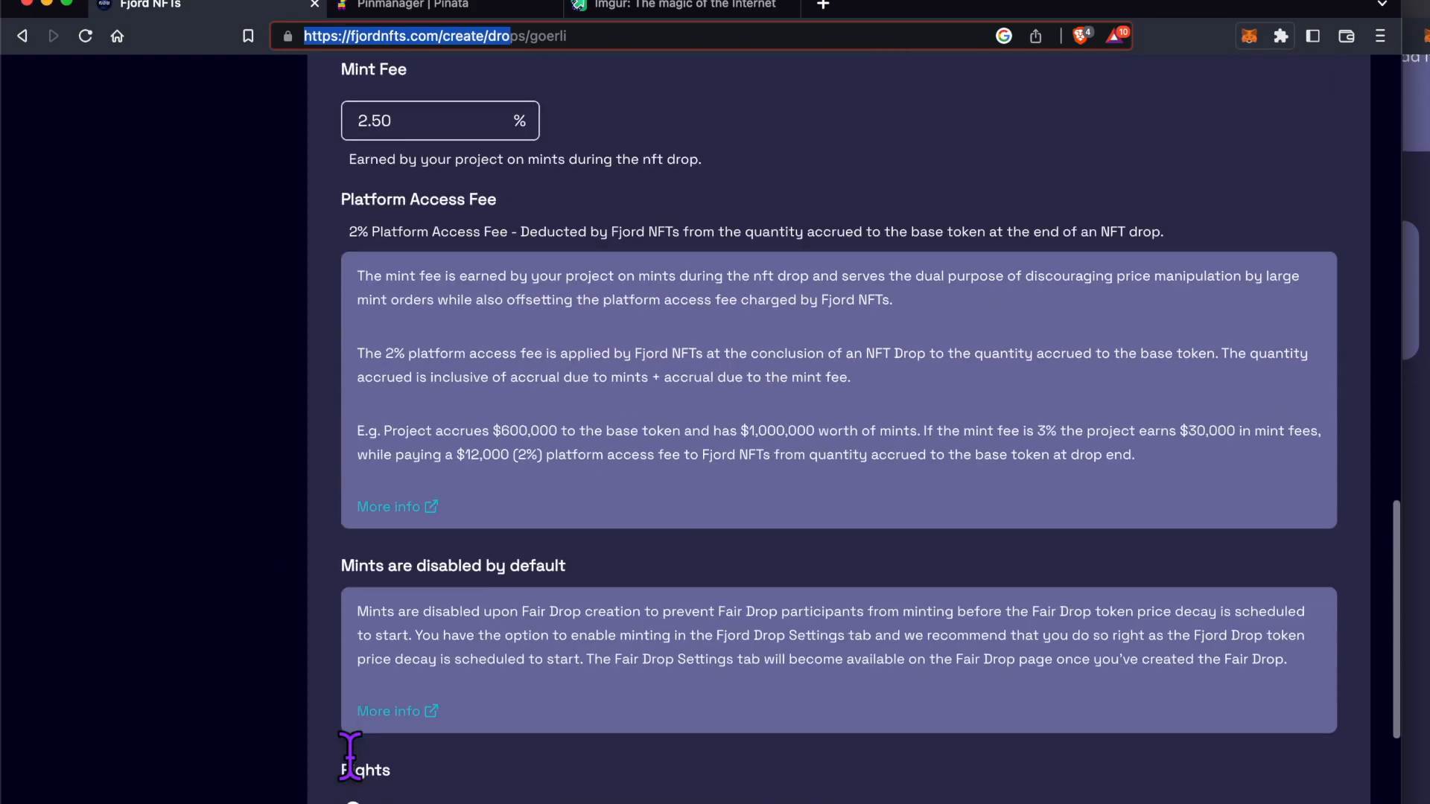
scroll(350, 757, down, 1)
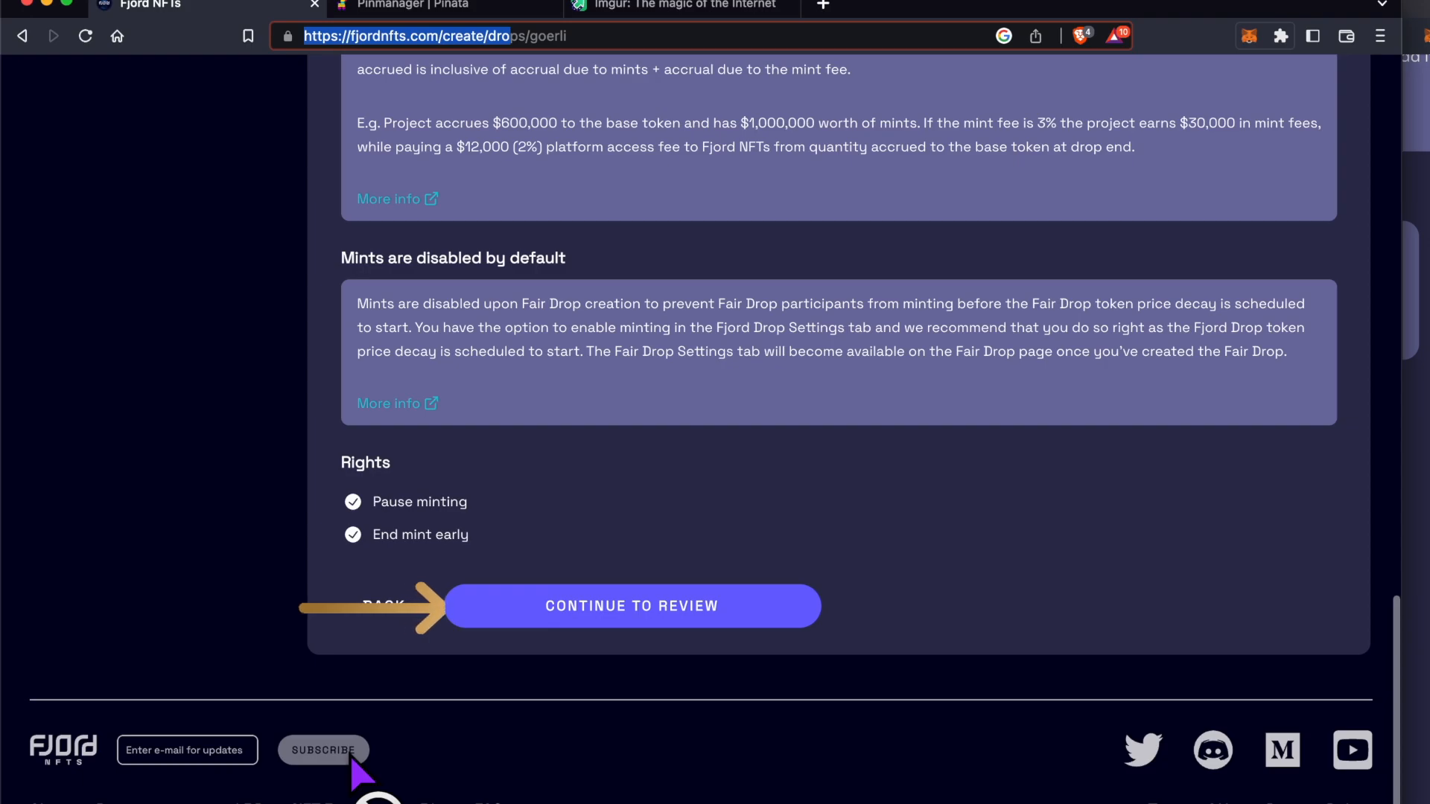
Proceed to the review summary and check the artist info, collection info, links, weights, times and fees.
click(619, 606)
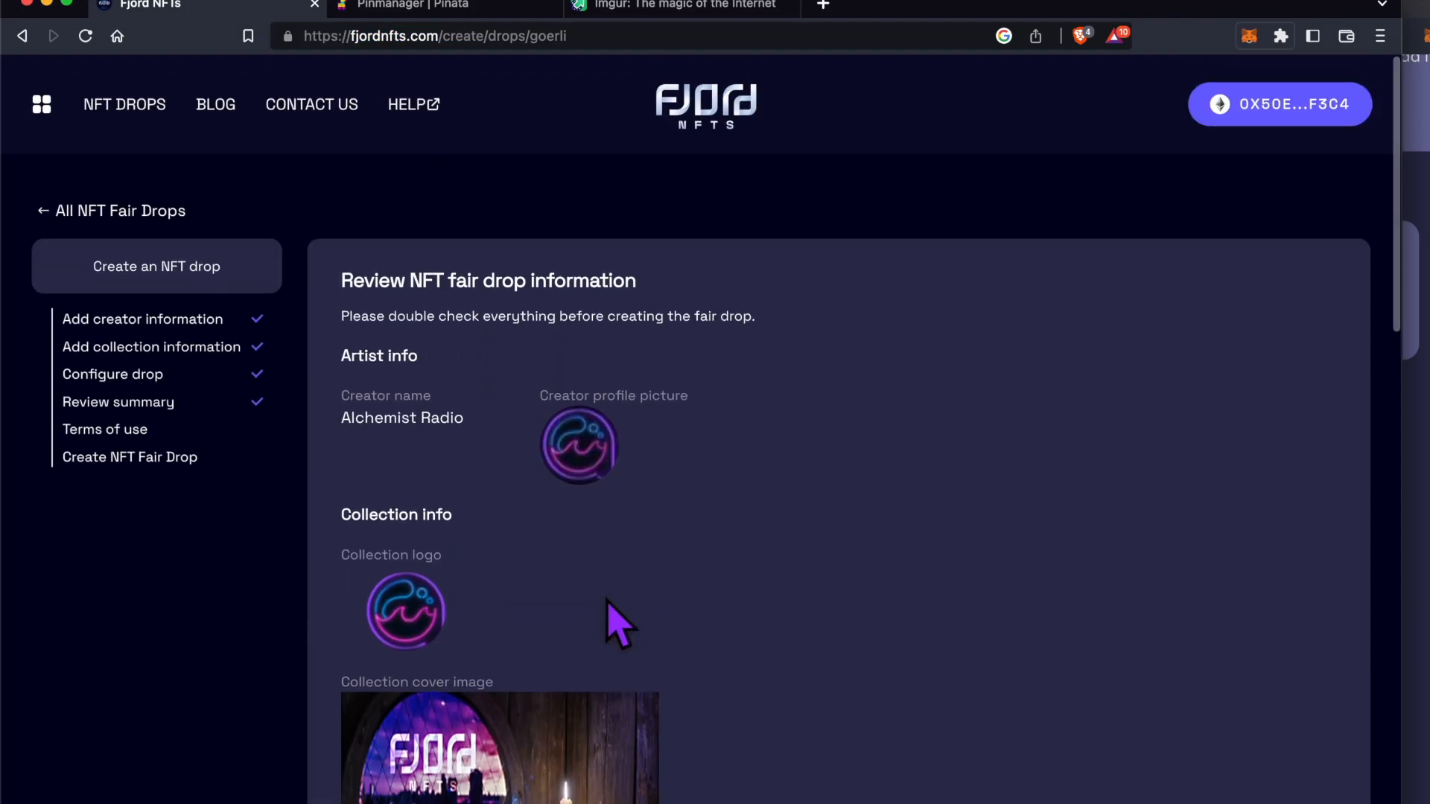
scroll(634, 480, down, 6)
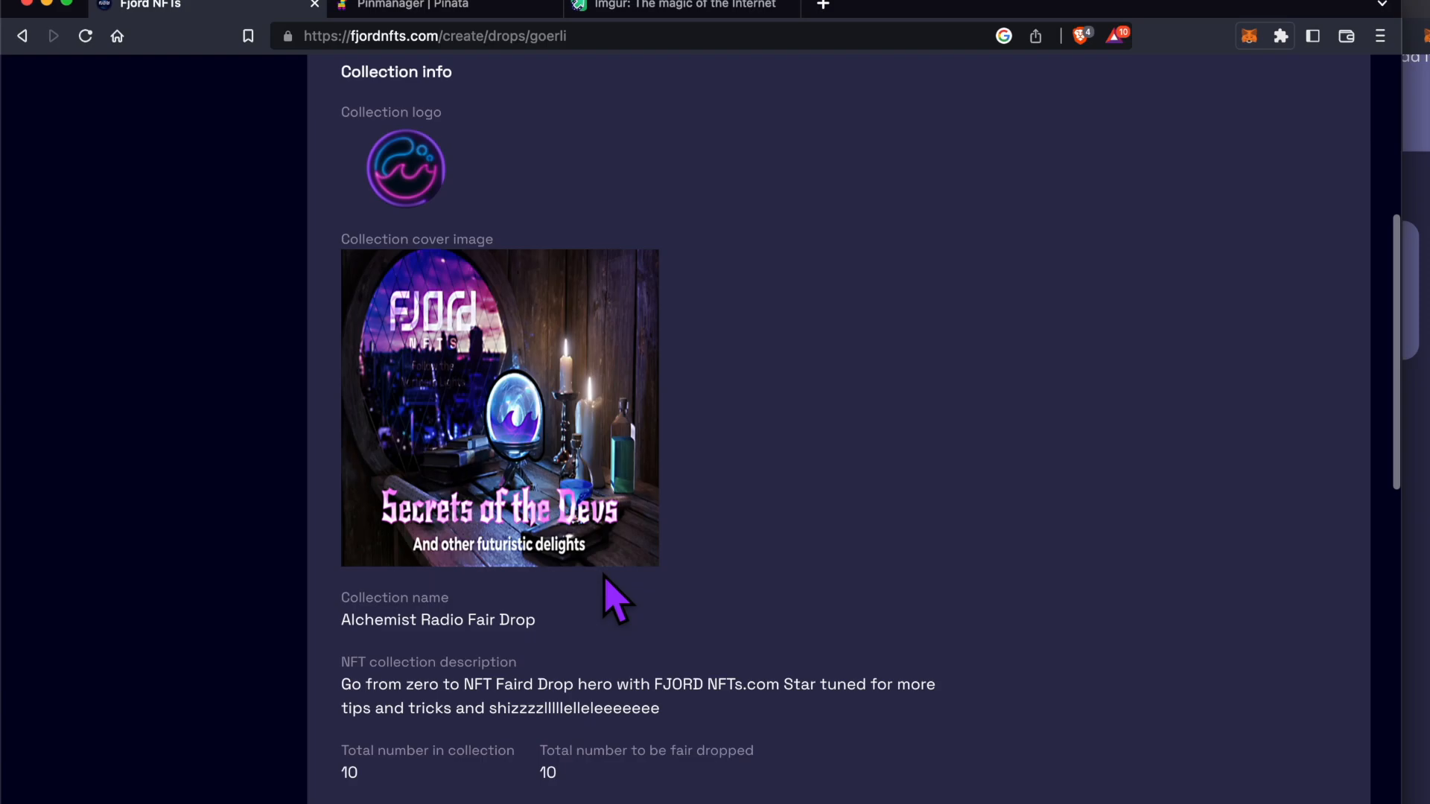
scroll(617, 600, down, 4)
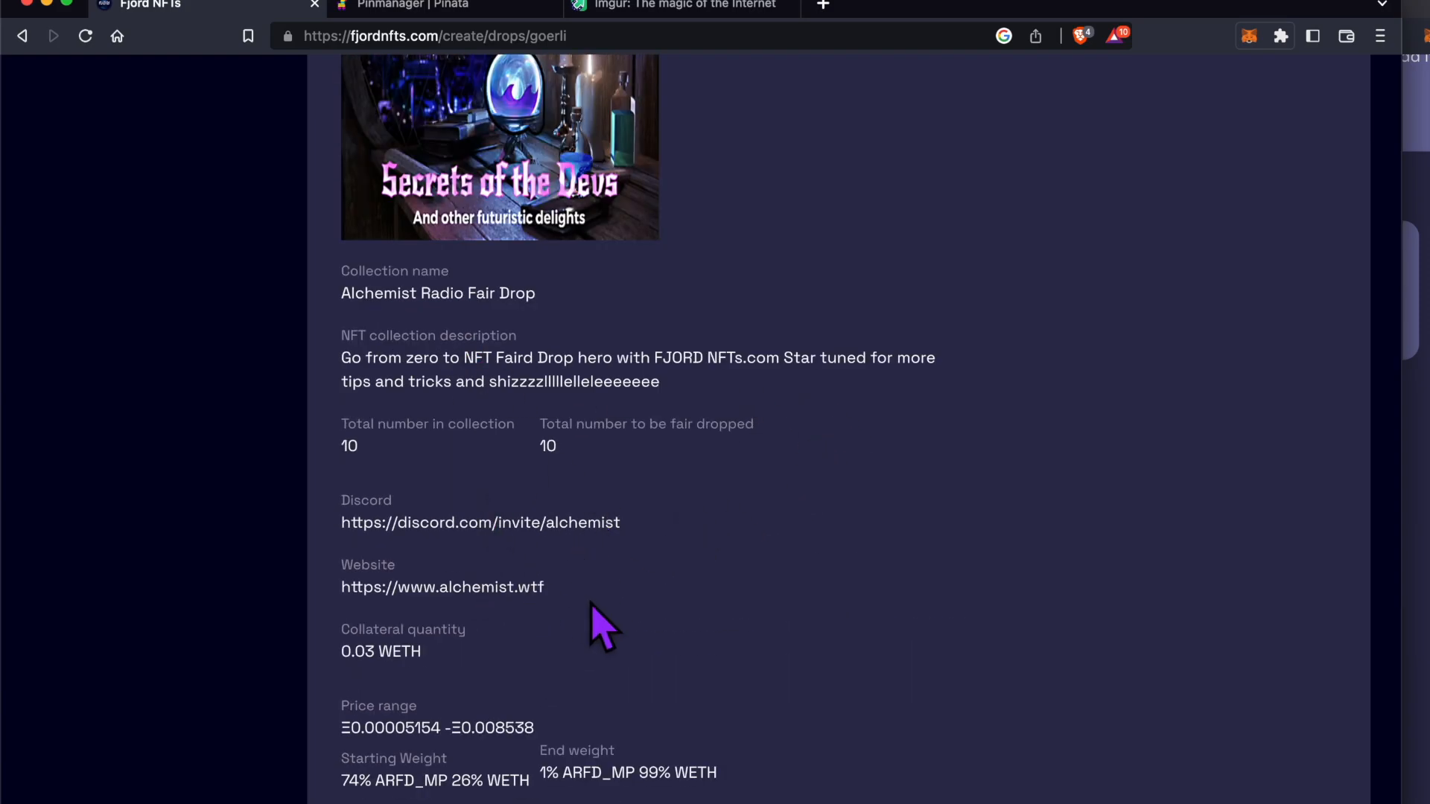
scroll(604, 618, down, 4)
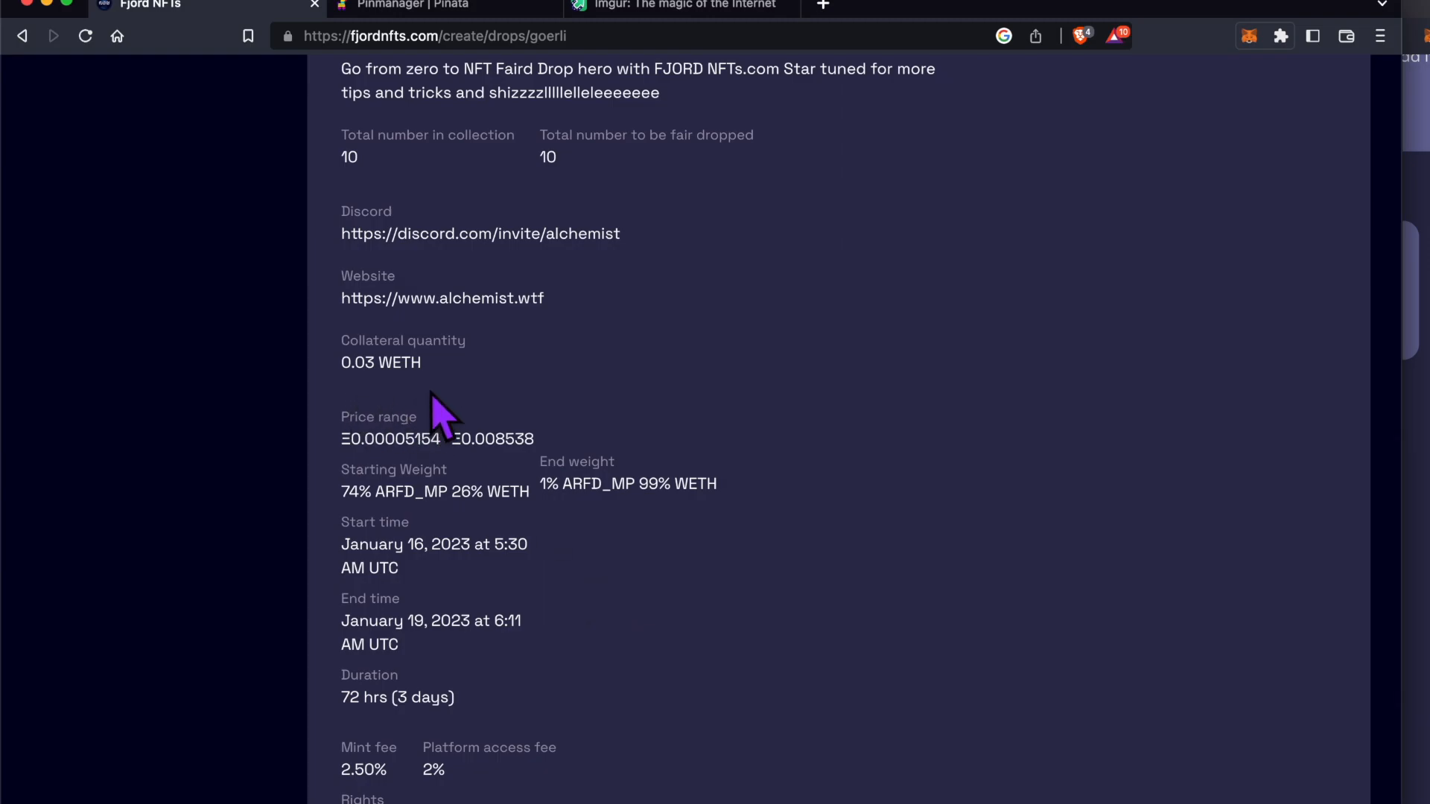
scroll(432, 394, down, 5)
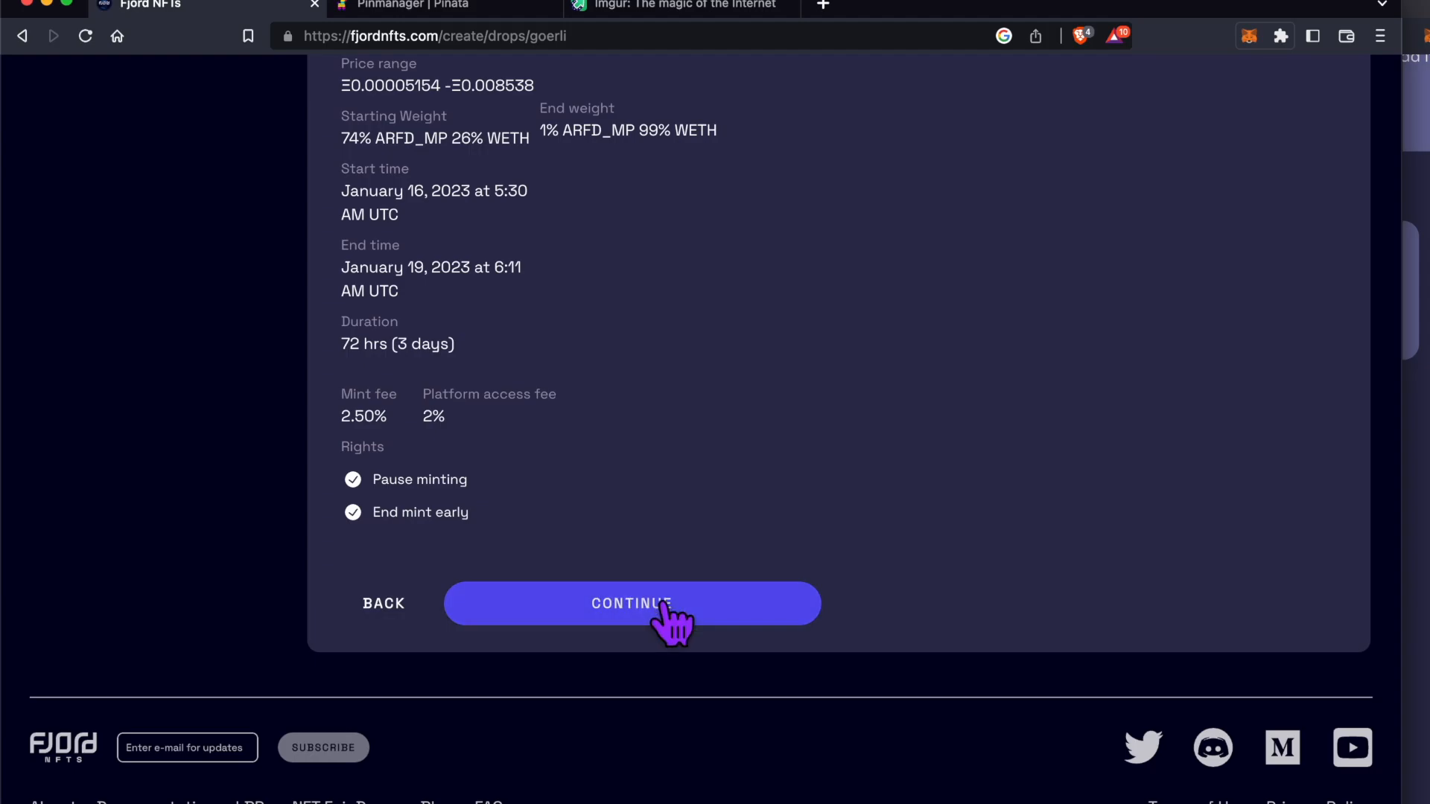
Continue from the review to the terms of use, accept them and proceed to the creation transactions.
click(715, 607)
click(350, 378)
click(548, 450)
Create the ARFD mintpasses, confirm the transaction in the wallet and dismiss the submission notice.
scroll(543, 454, down, 2)
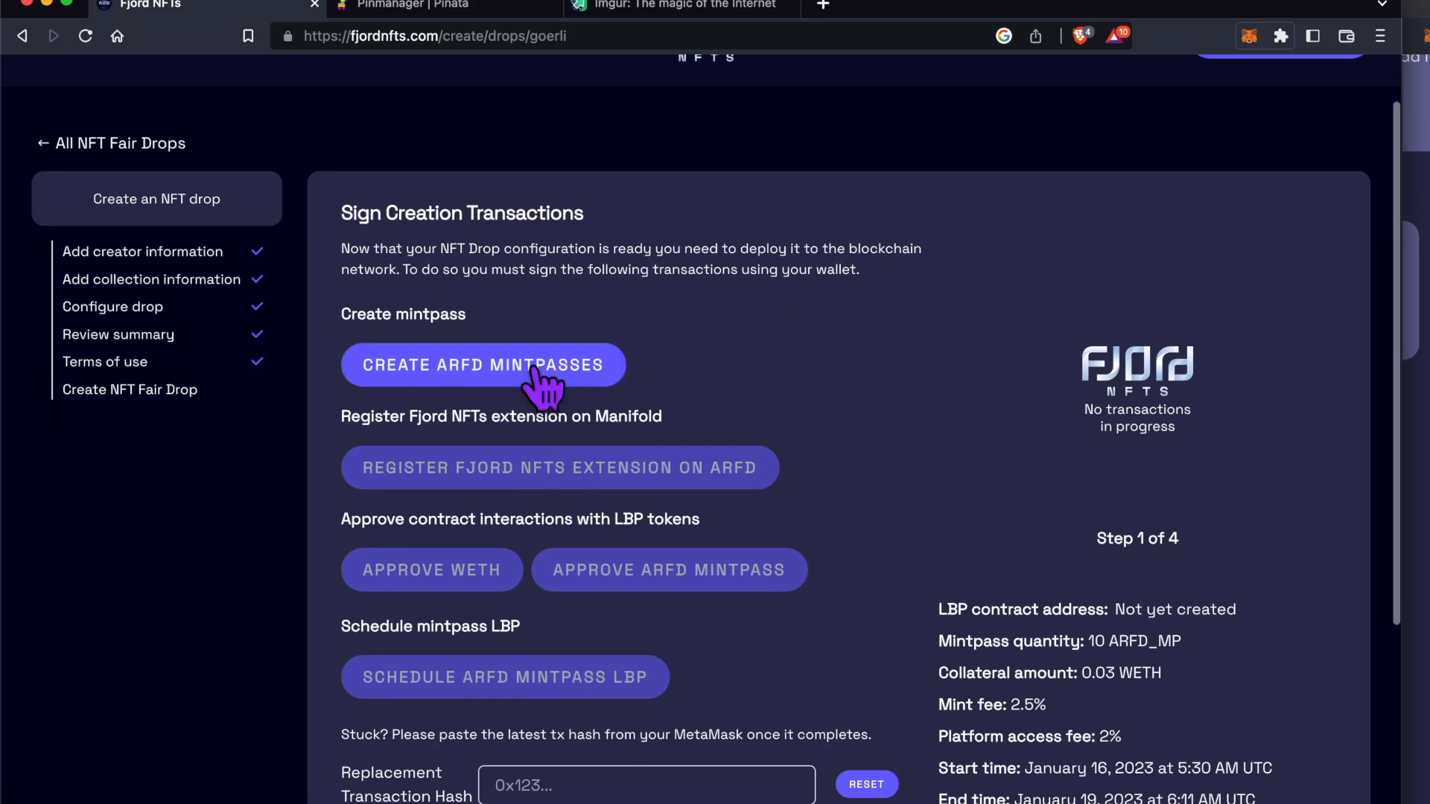
click(622, 351)
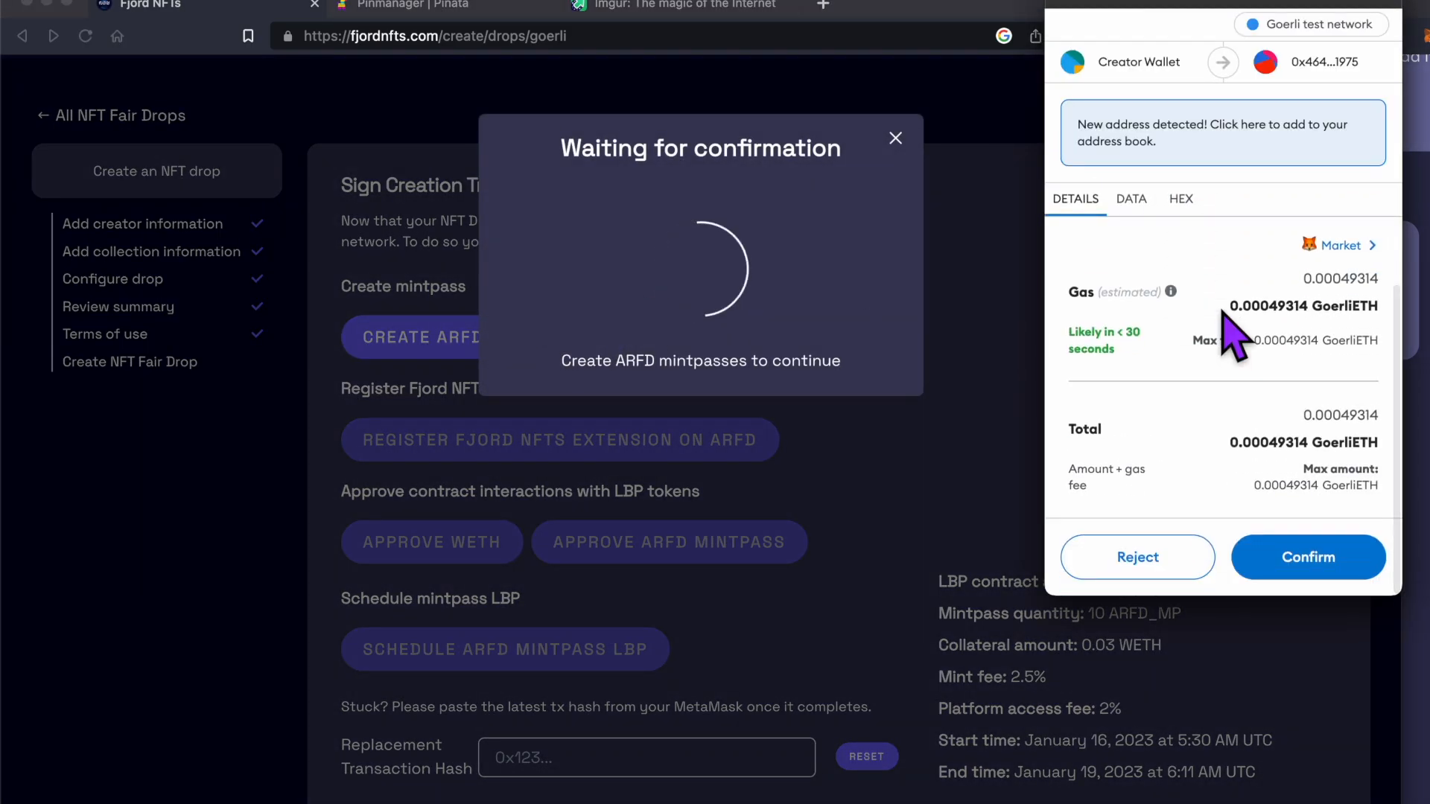
click(1296, 574)
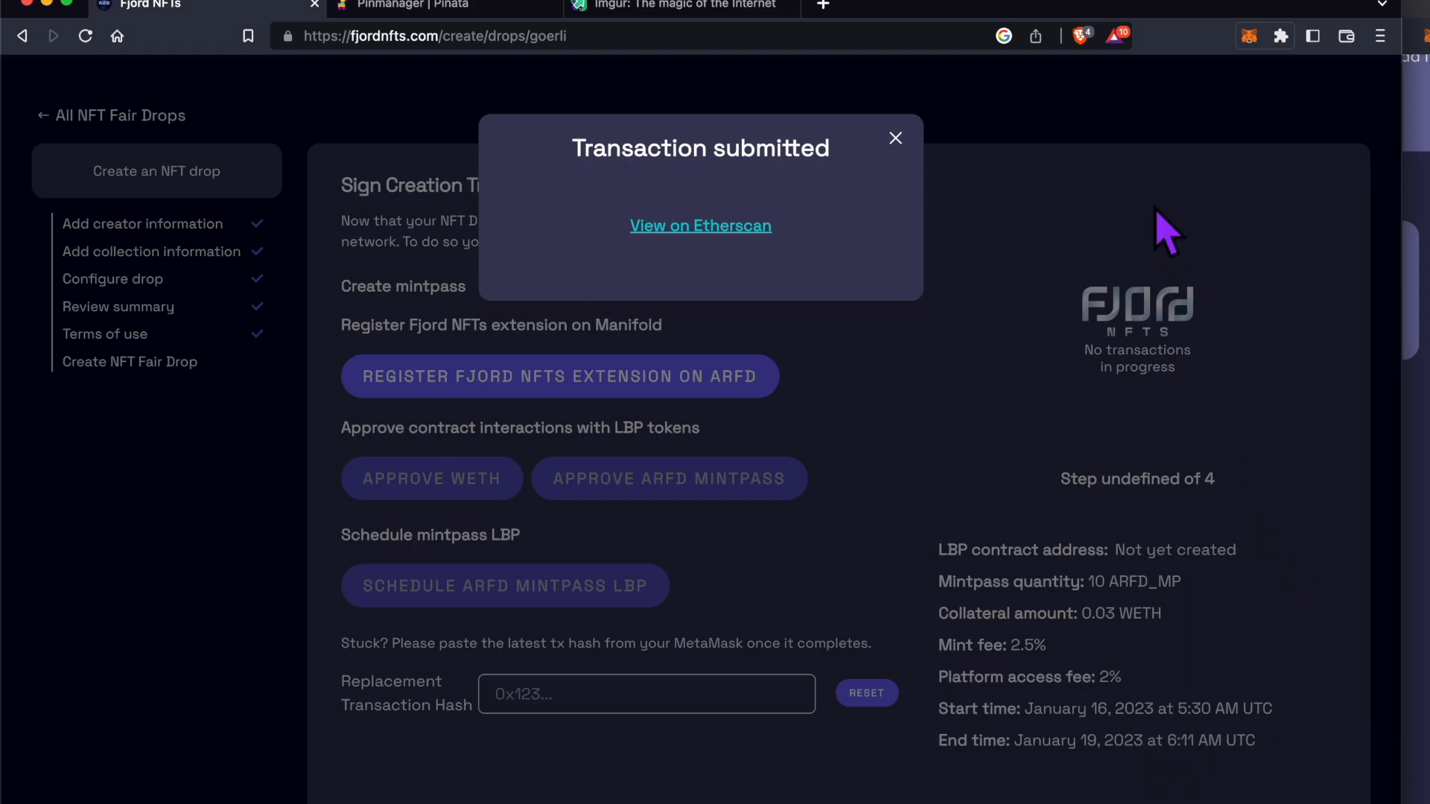
click(896, 139)
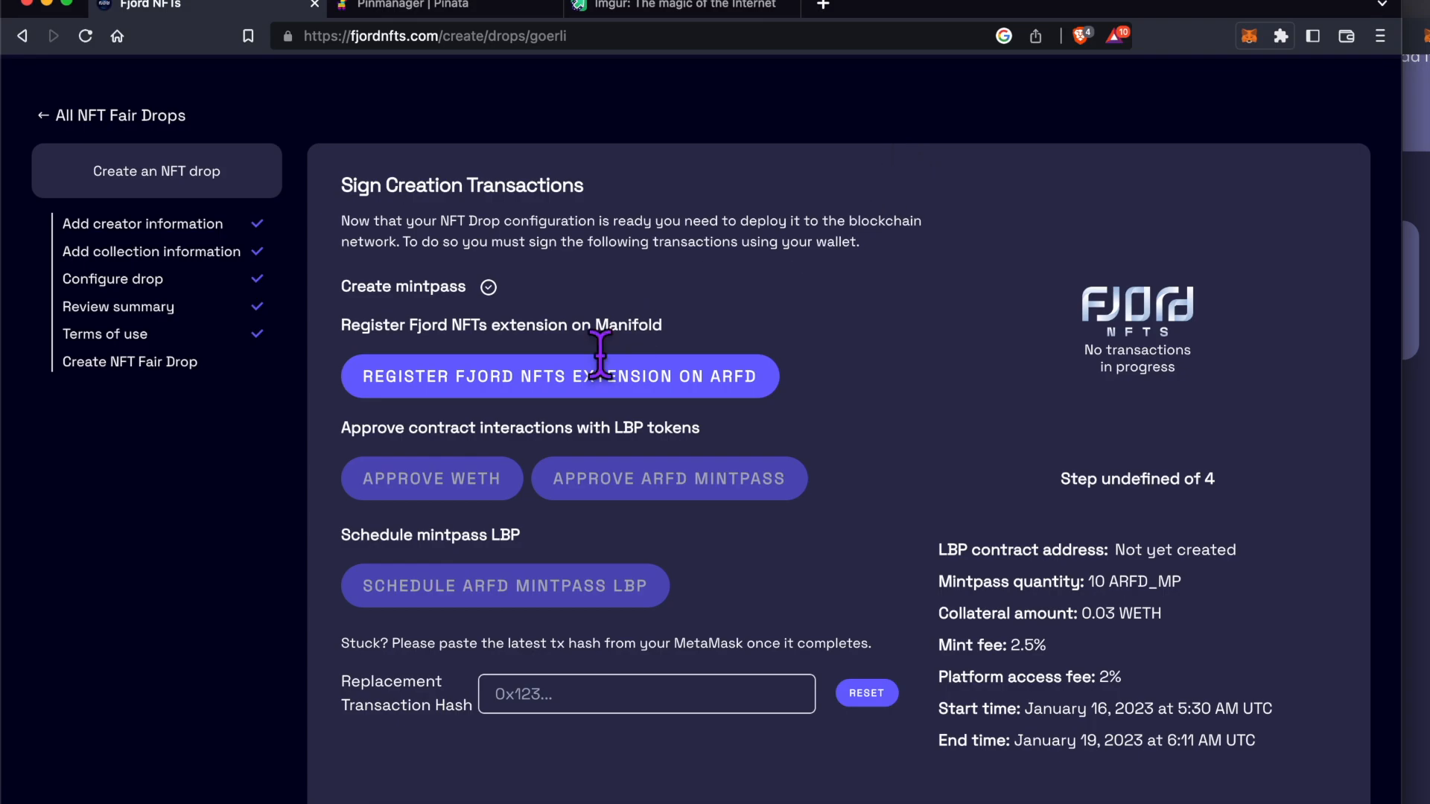
Register the Fjord NFTs extension on ARFD and confirm the transaction in the wallet.
click(542, 395)
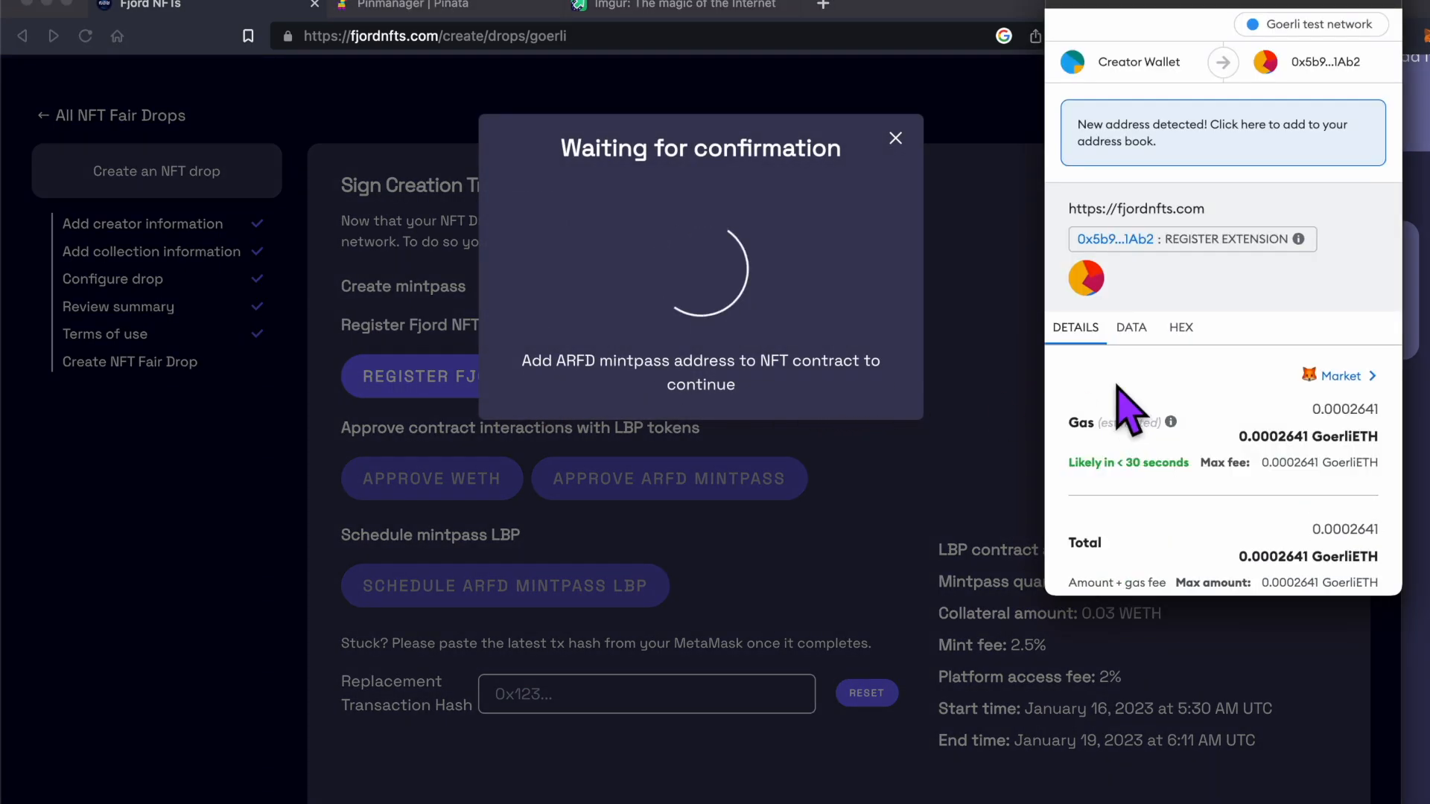
scroll(1117, 417, down, 3)
click(1184, 557)
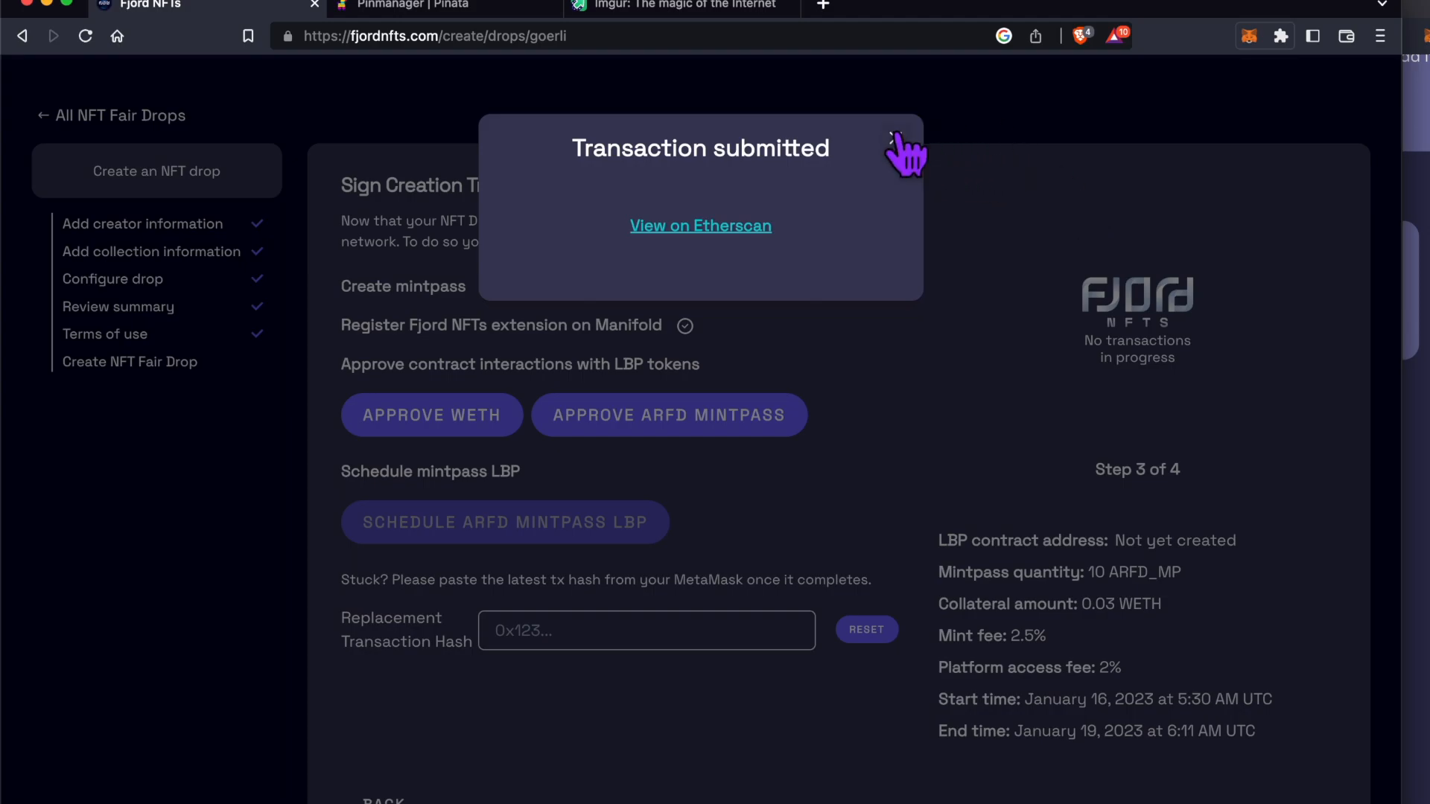
Approve WETH for the LBP contract, confirm the permission in the wallet and dismiss the submission notice.
click(895, 137)
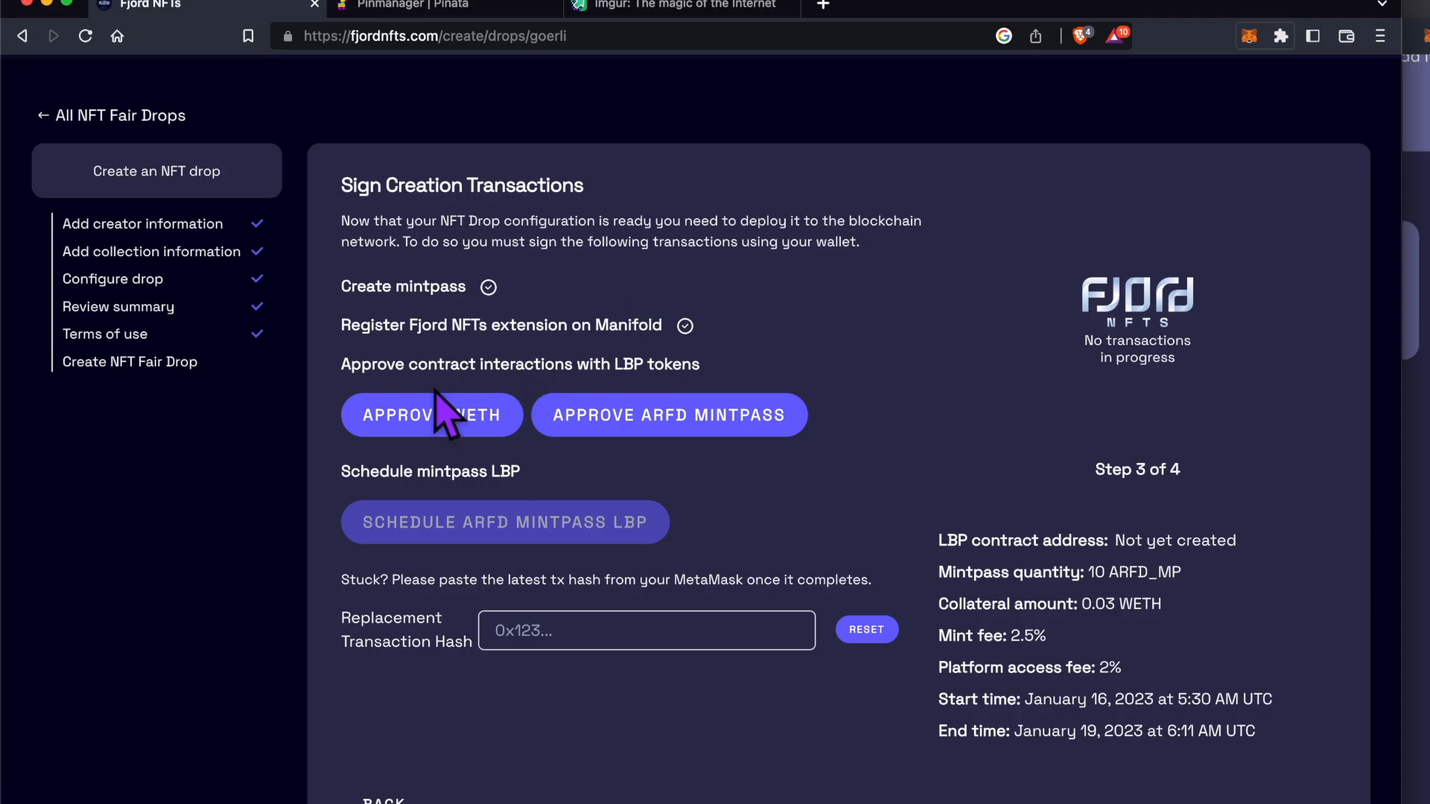
click(419, 410)
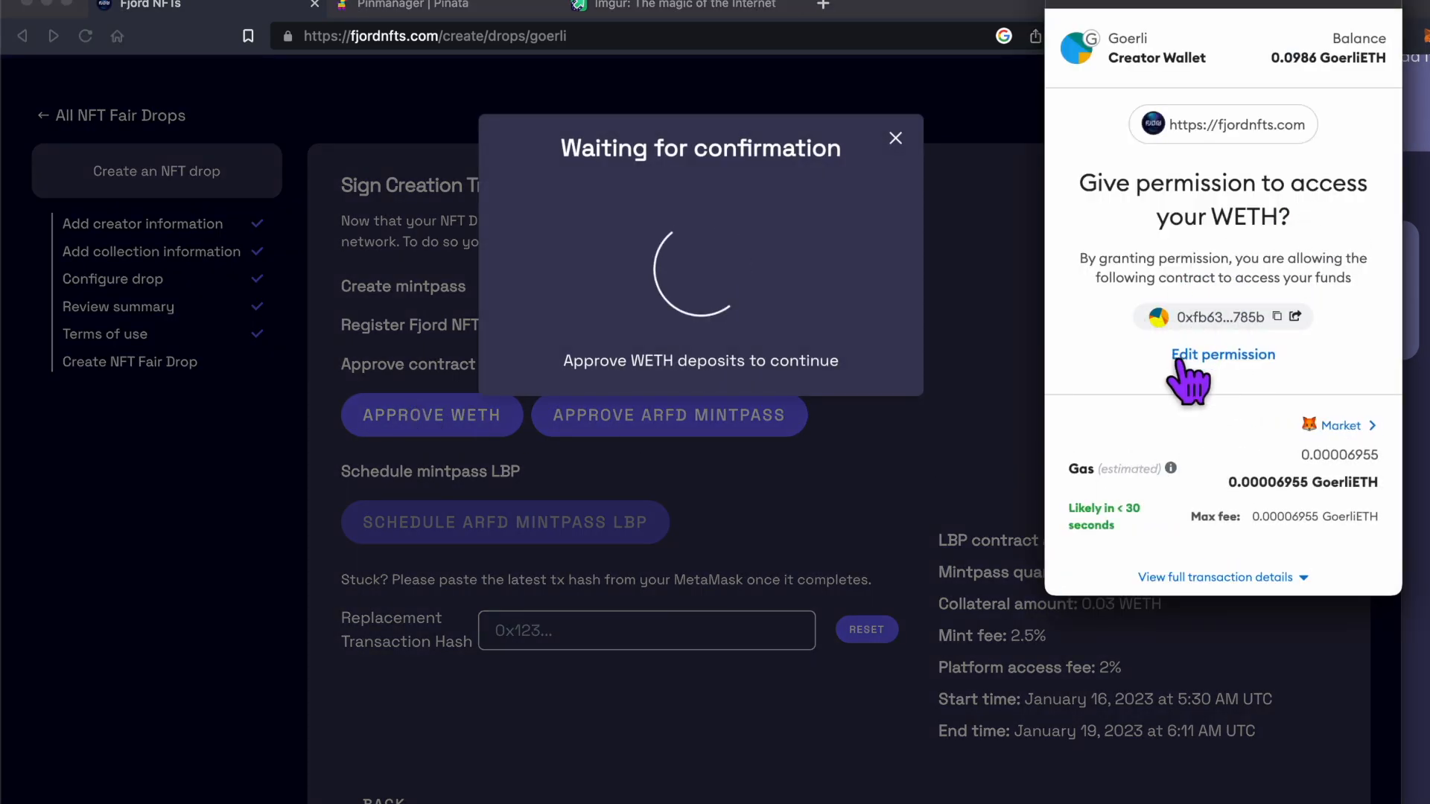
scroll(1170, 357, down, 2)
click(1264, 538)
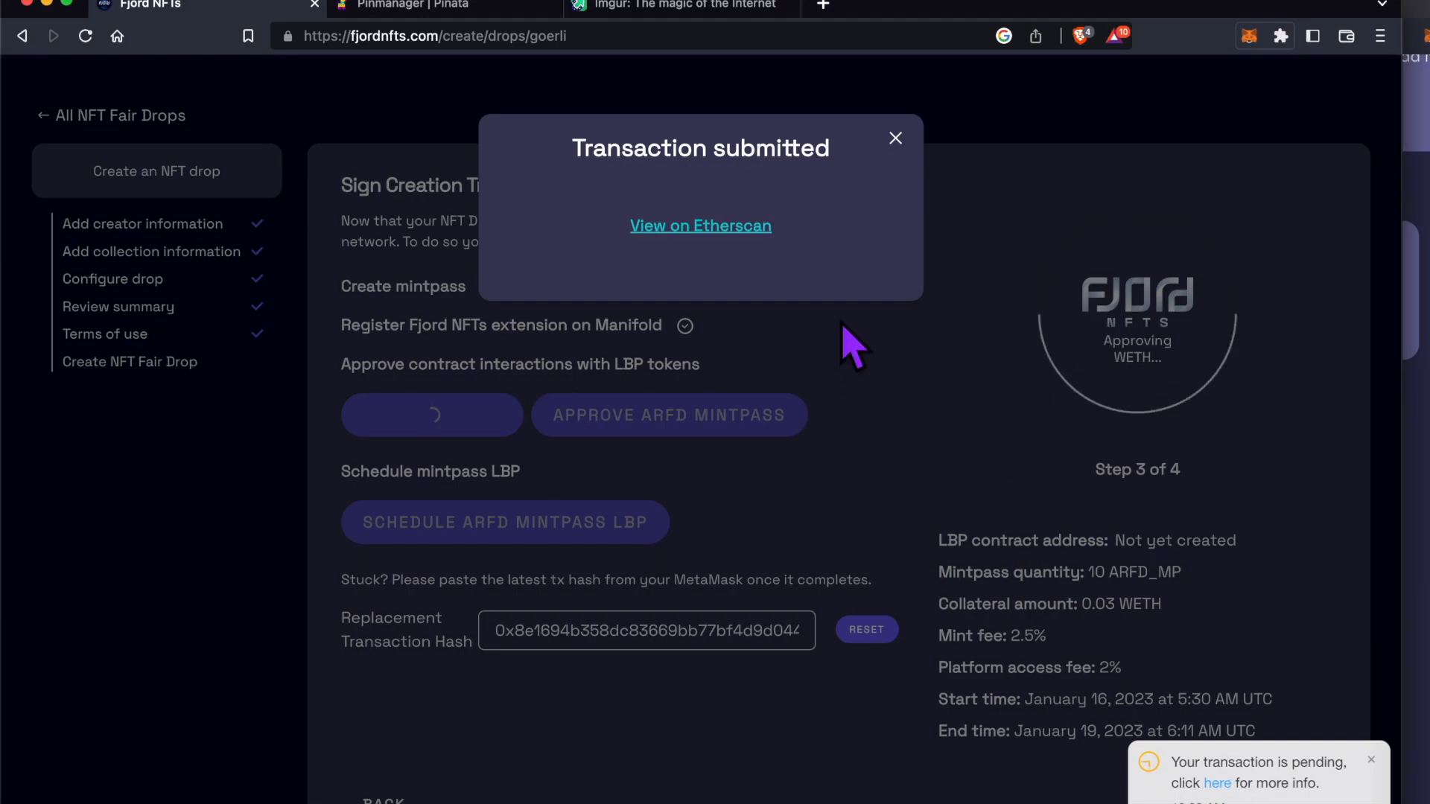
click(895, 139)
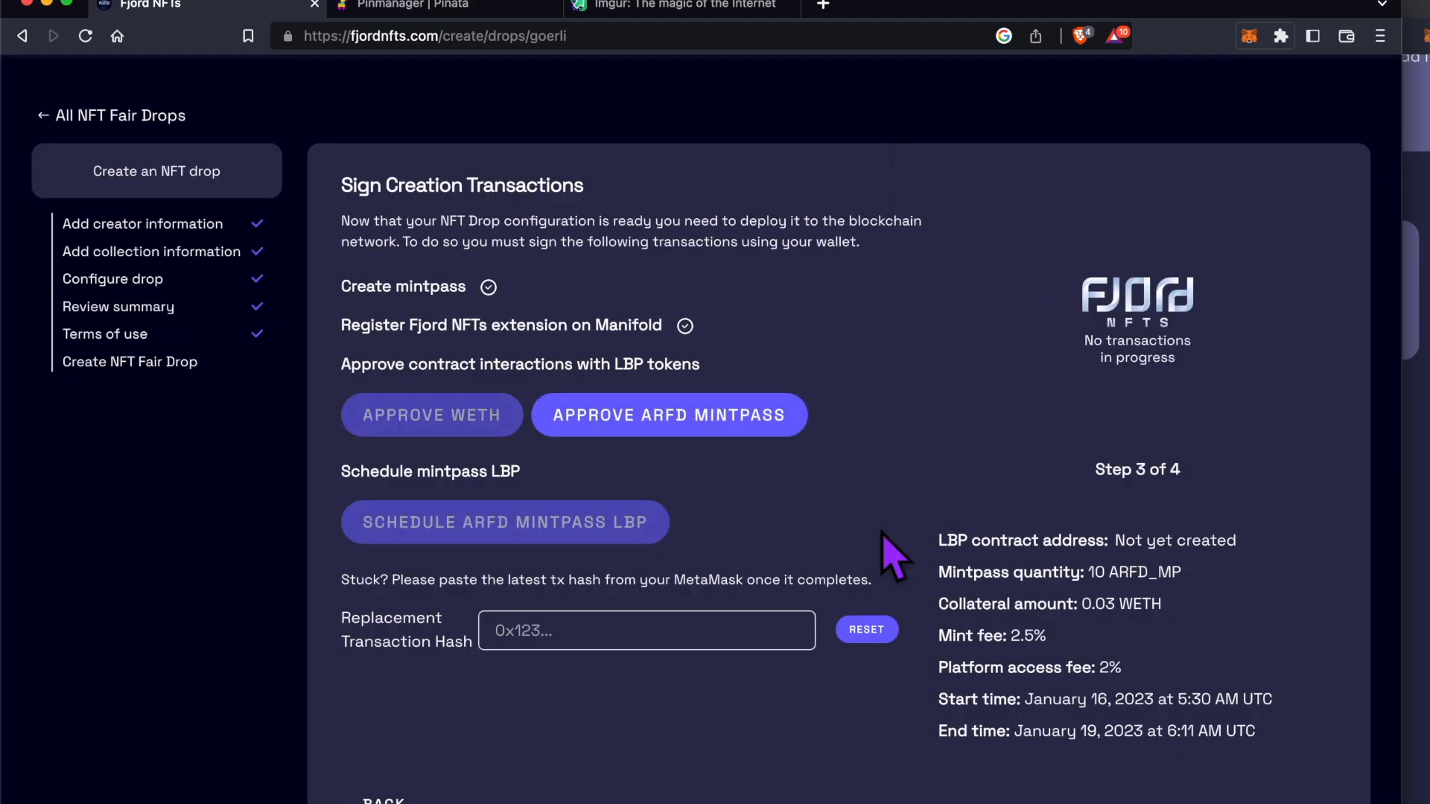
Approve the ARFD mintpass for the LBP contract, confirm the permission in the wallet and dismiss the submission notice.
click(741, 417)
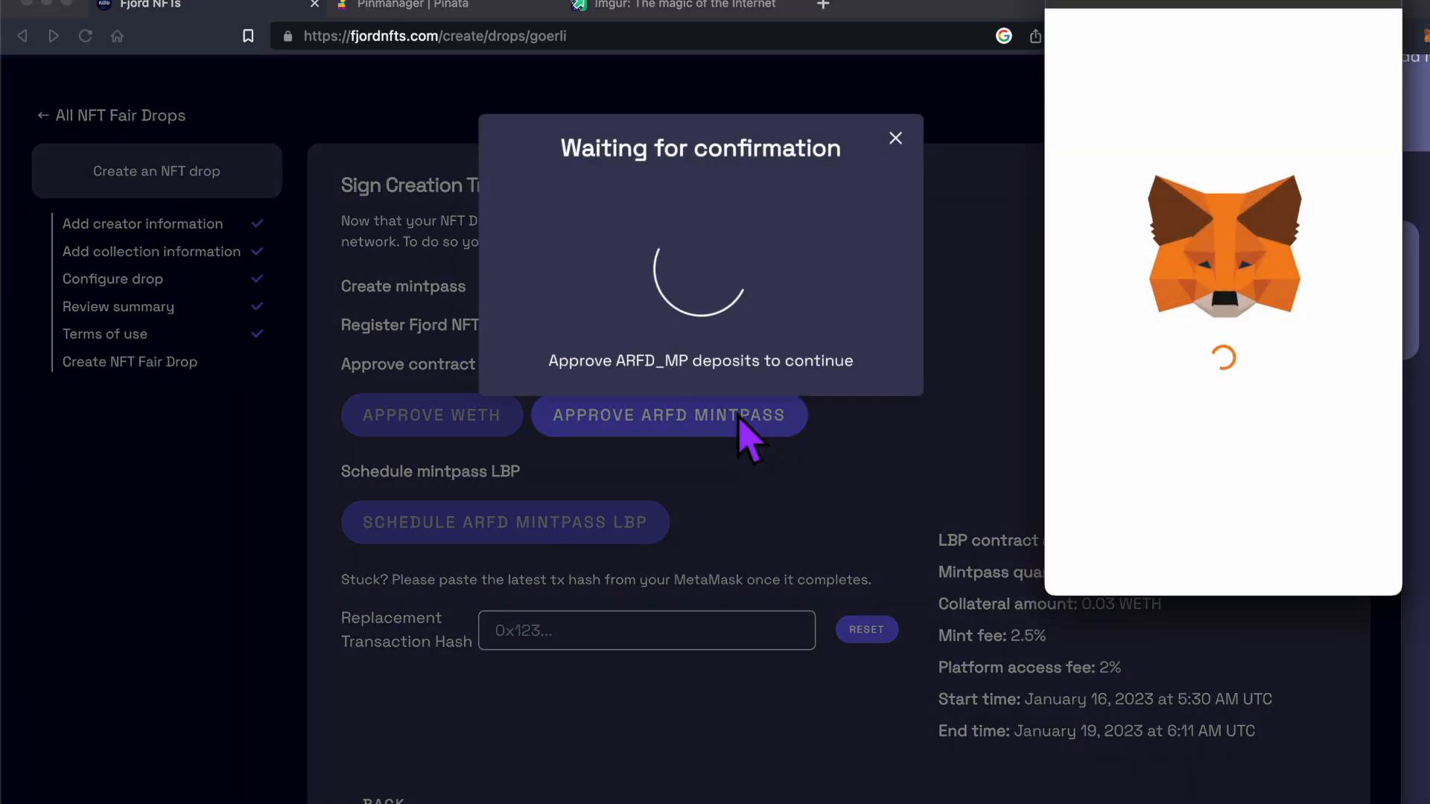
scroll(1340, 522, down, 2)
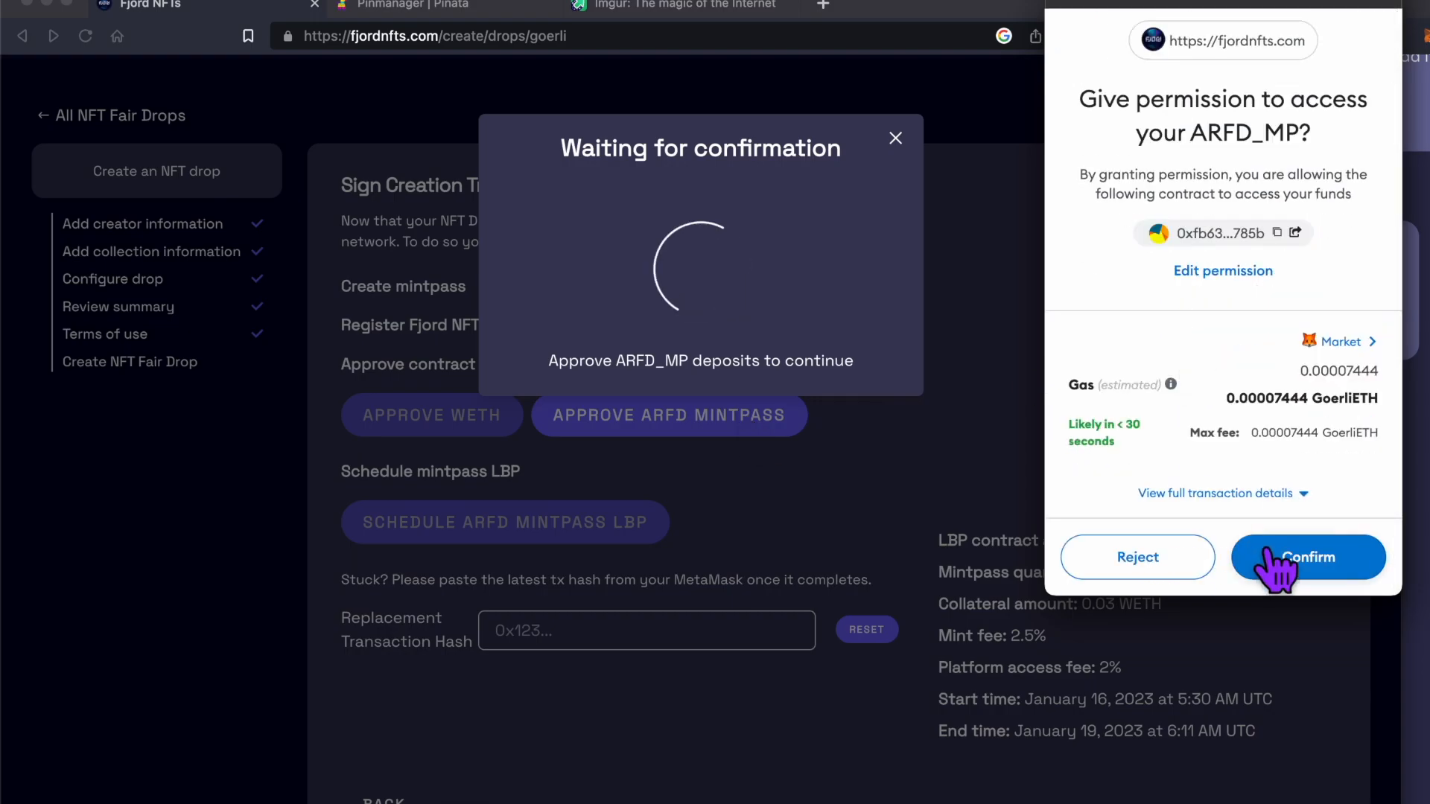
click(1357, 555)
click(897, 136)
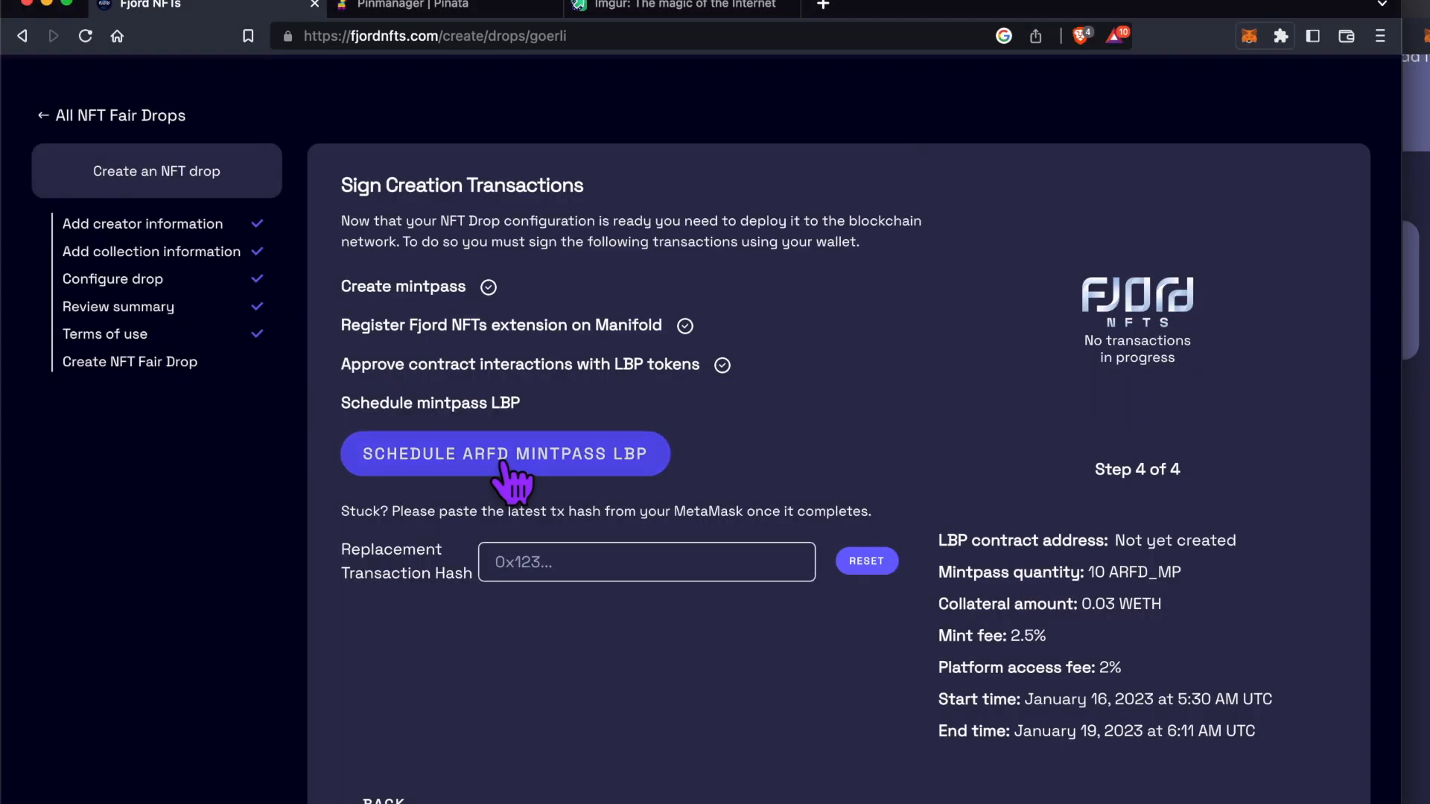
Schedule the ARFD mintpass LBP and confirm the contract interaction in the wallet.
click(512, 476)
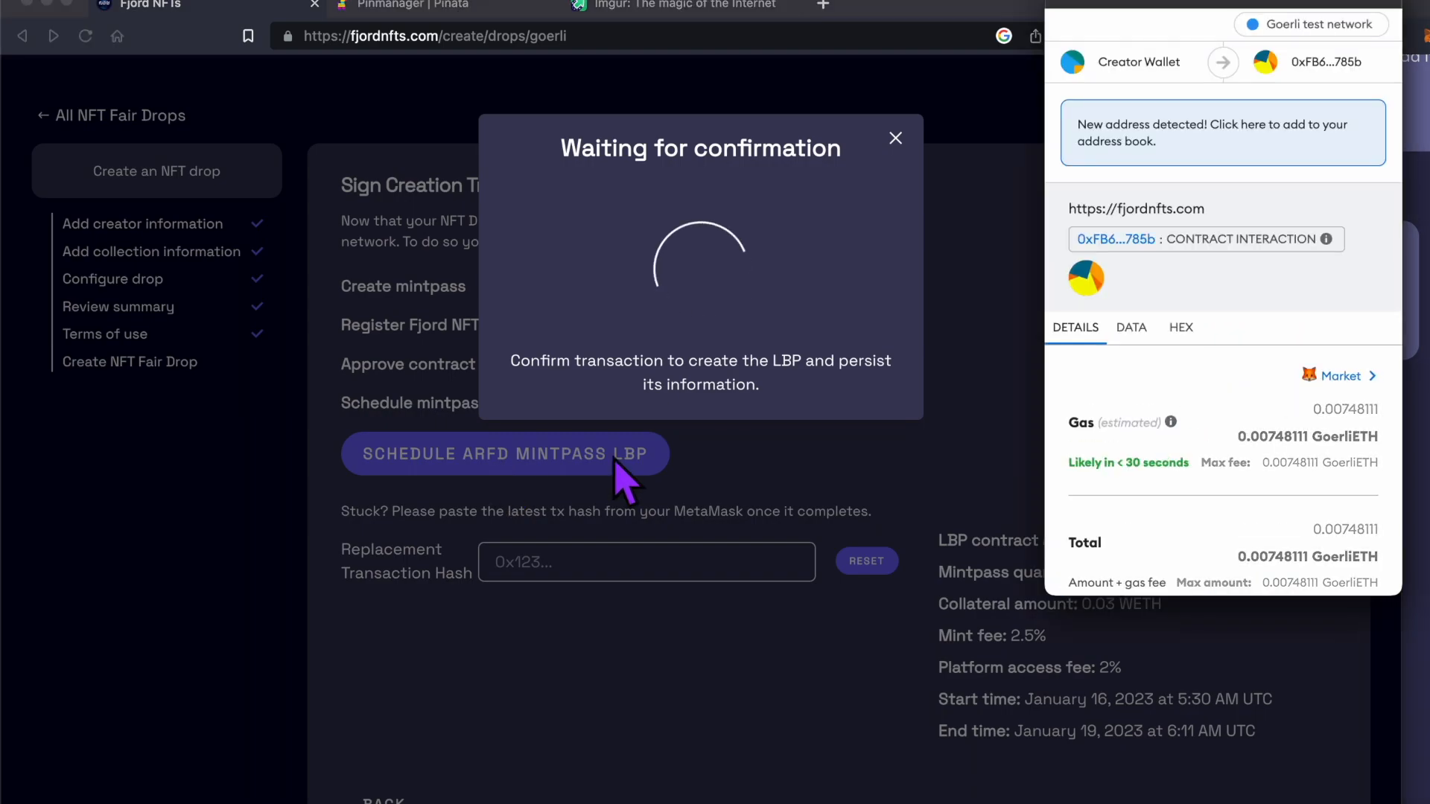
scroll(1111, 403, down, 2)
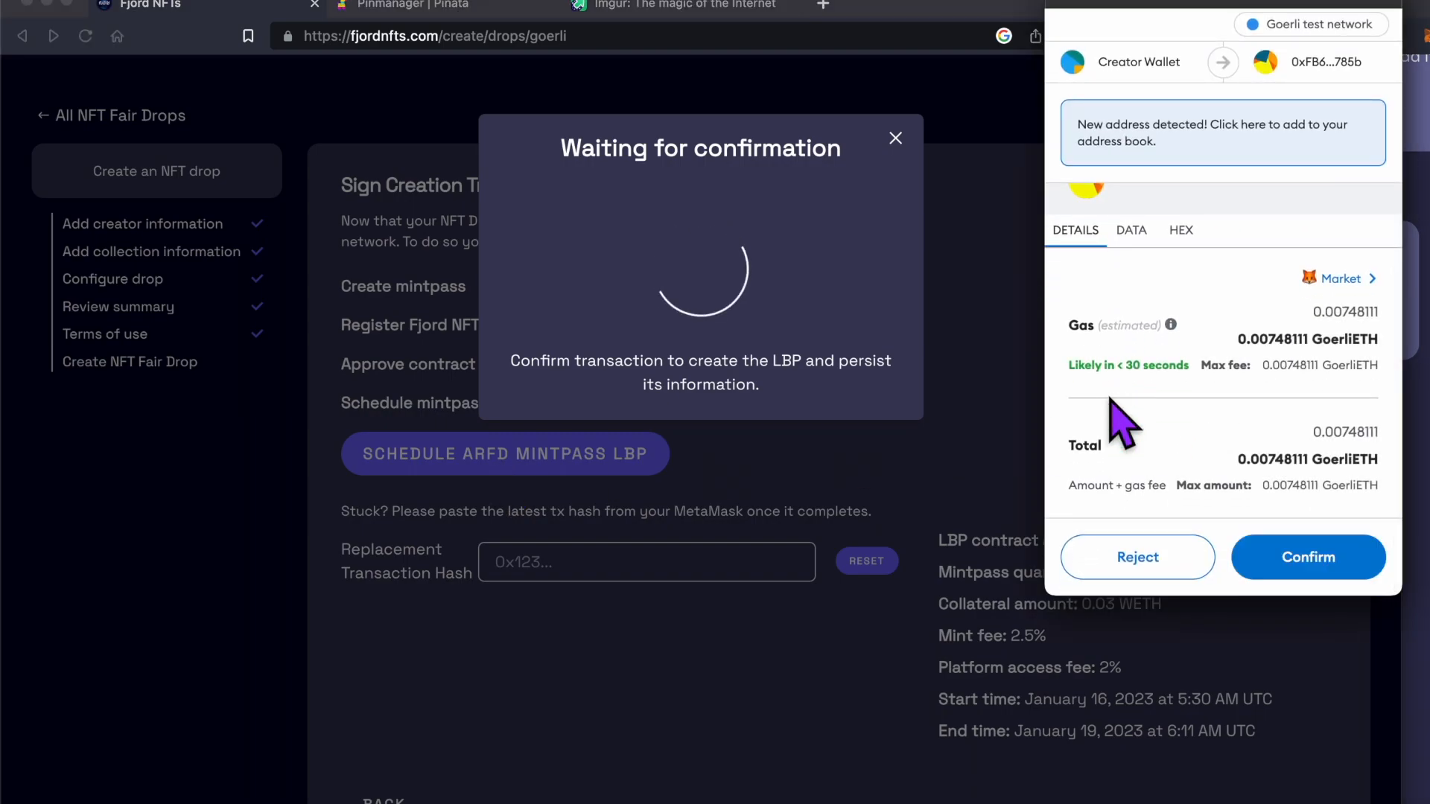
click(1290, 560)
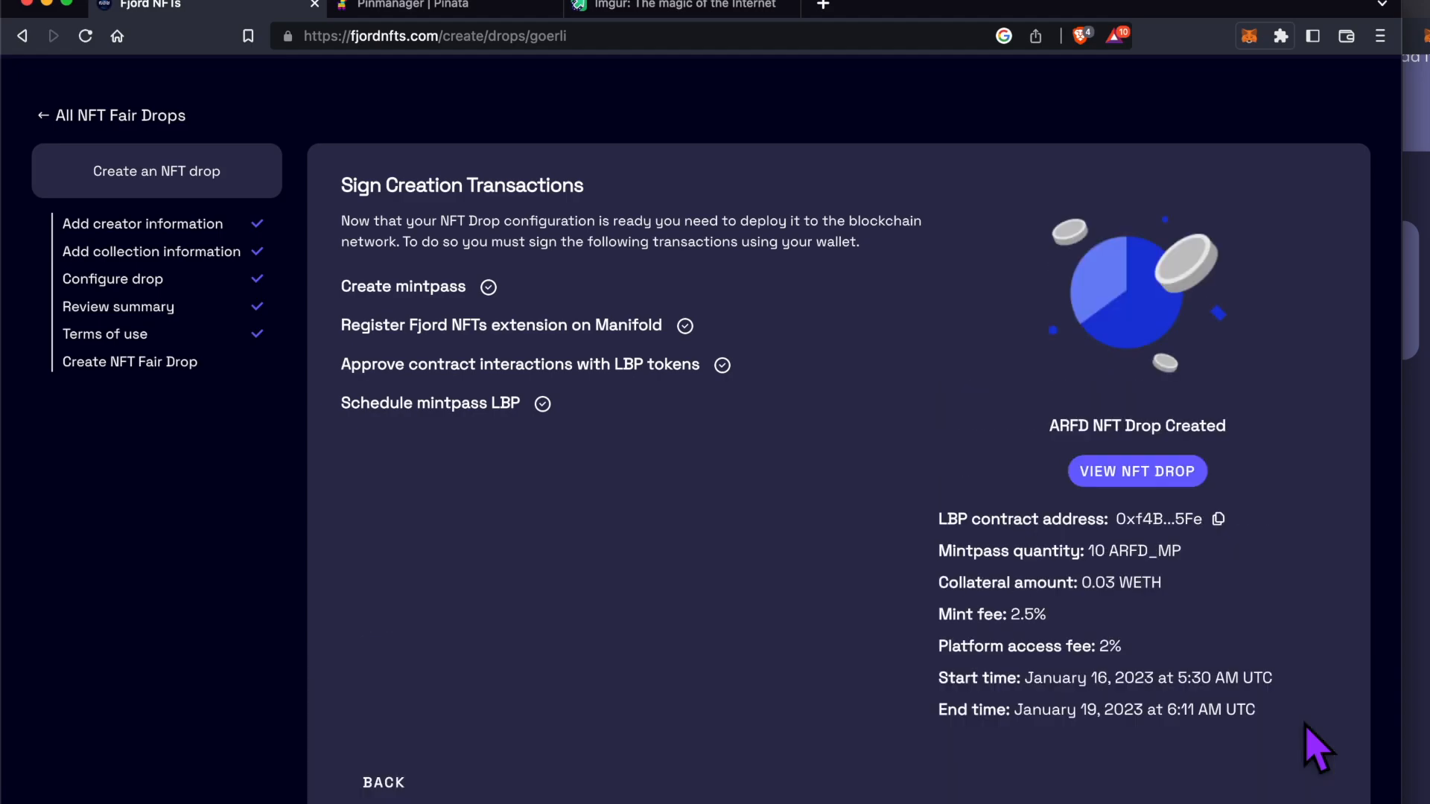
Open the created NFT drop's page and look through its drop details, activity and own mints.
click(1138, 477)
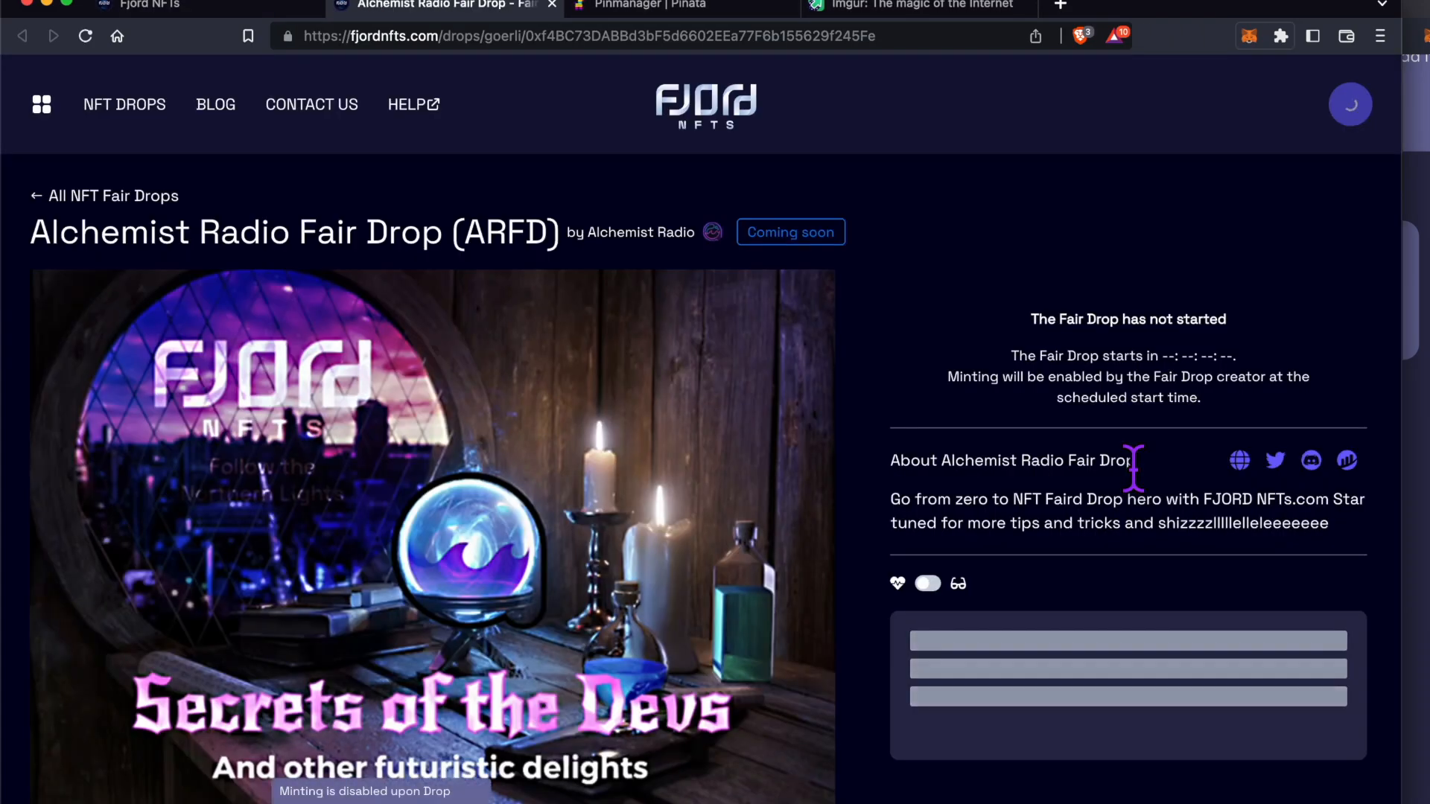
scroll(516, 466, down, 3)
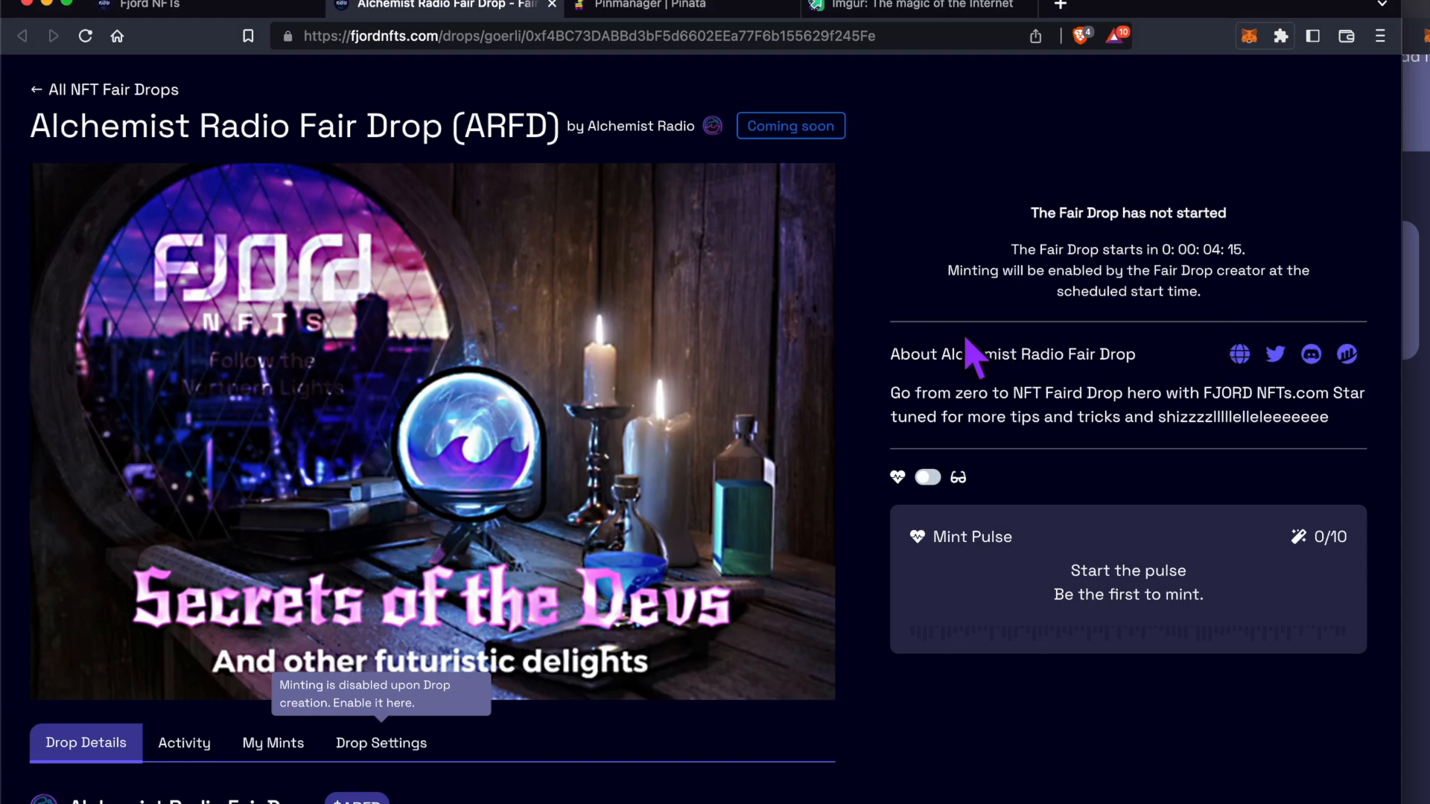
scroll(678, 439, down, 8)
scroll(680, 447, up, 1)
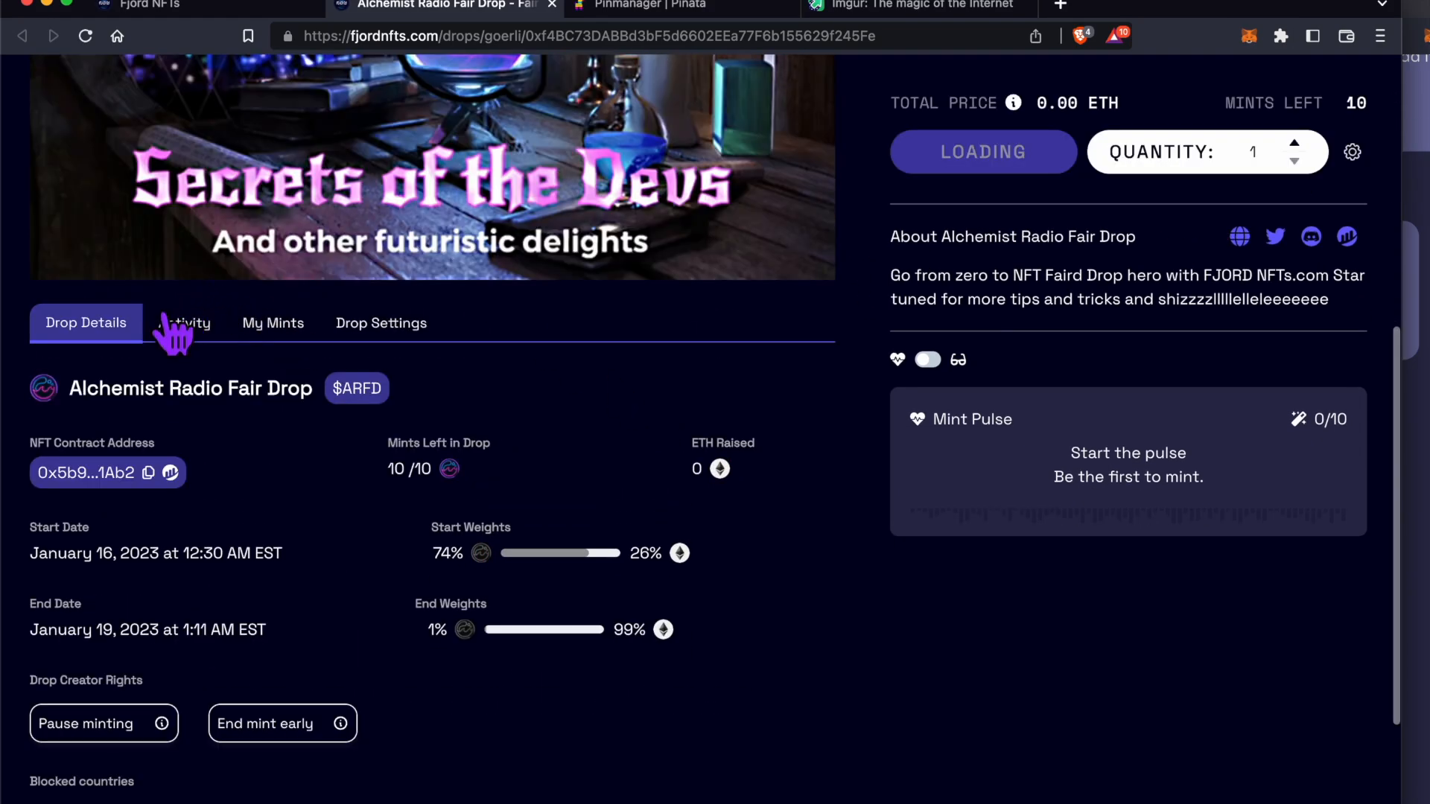
click(178, 321)
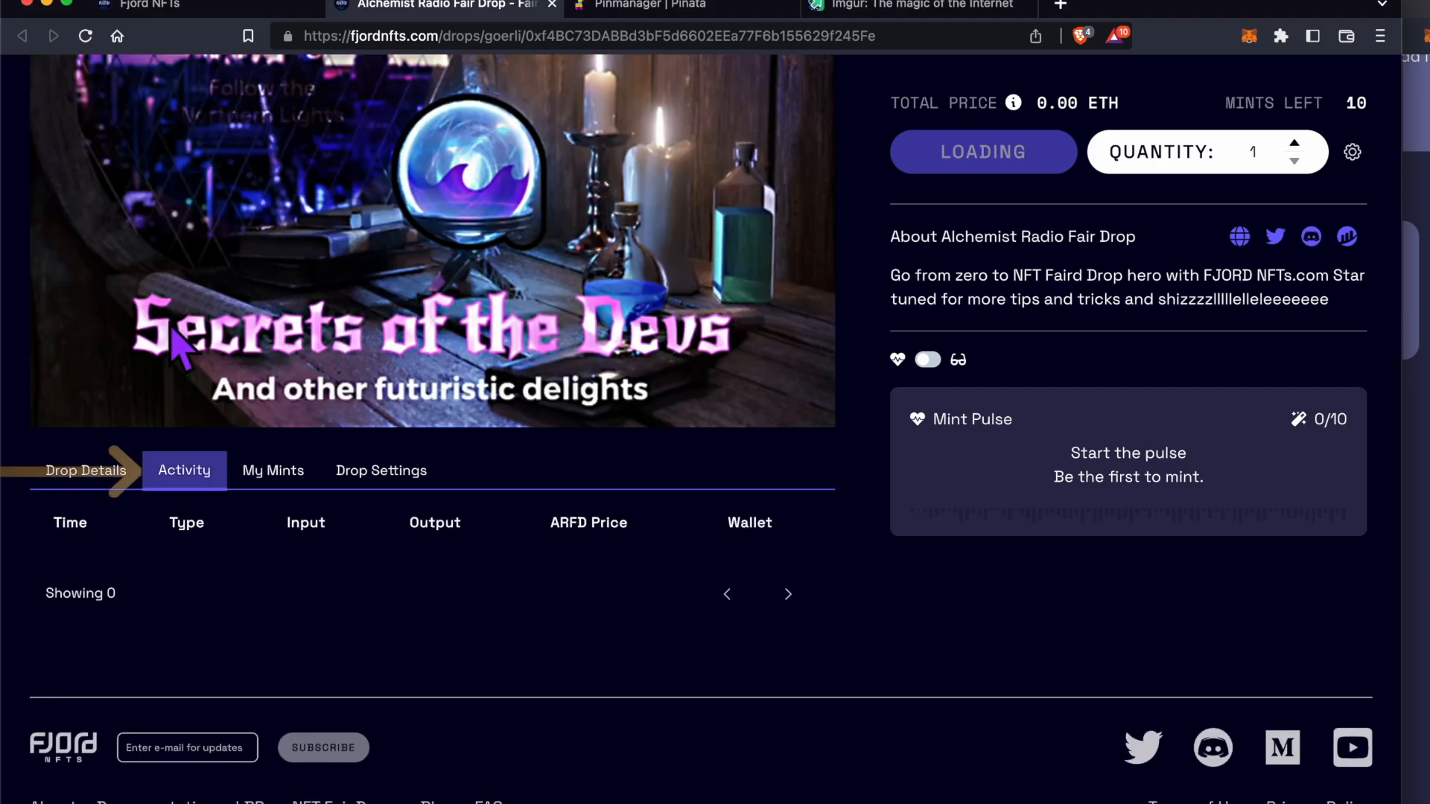
click(287, 471)
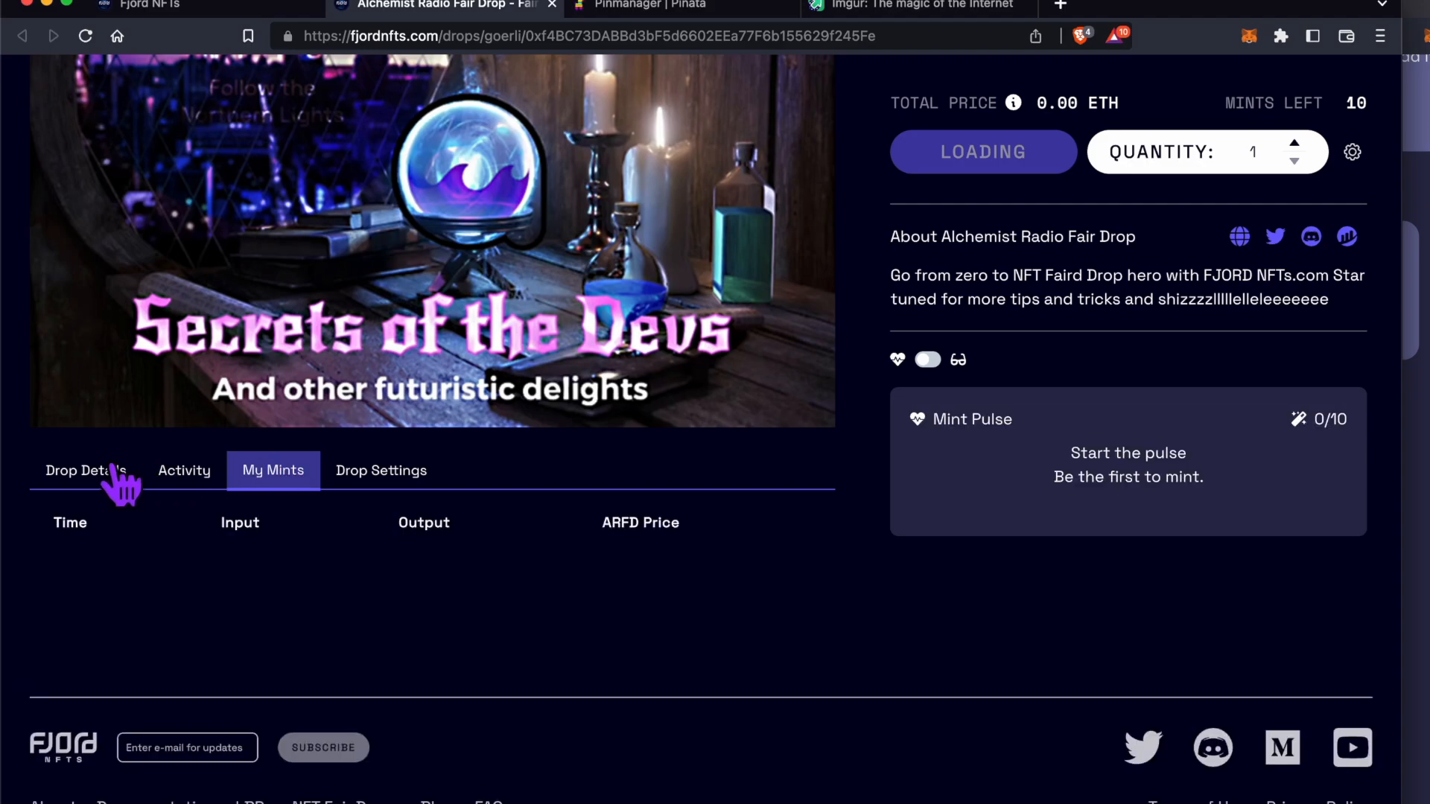
click(61, 477)
Activate minting in the drop settings, confirm the transaction in the wallet and dismiss the resulting notices.
click(378, 493)
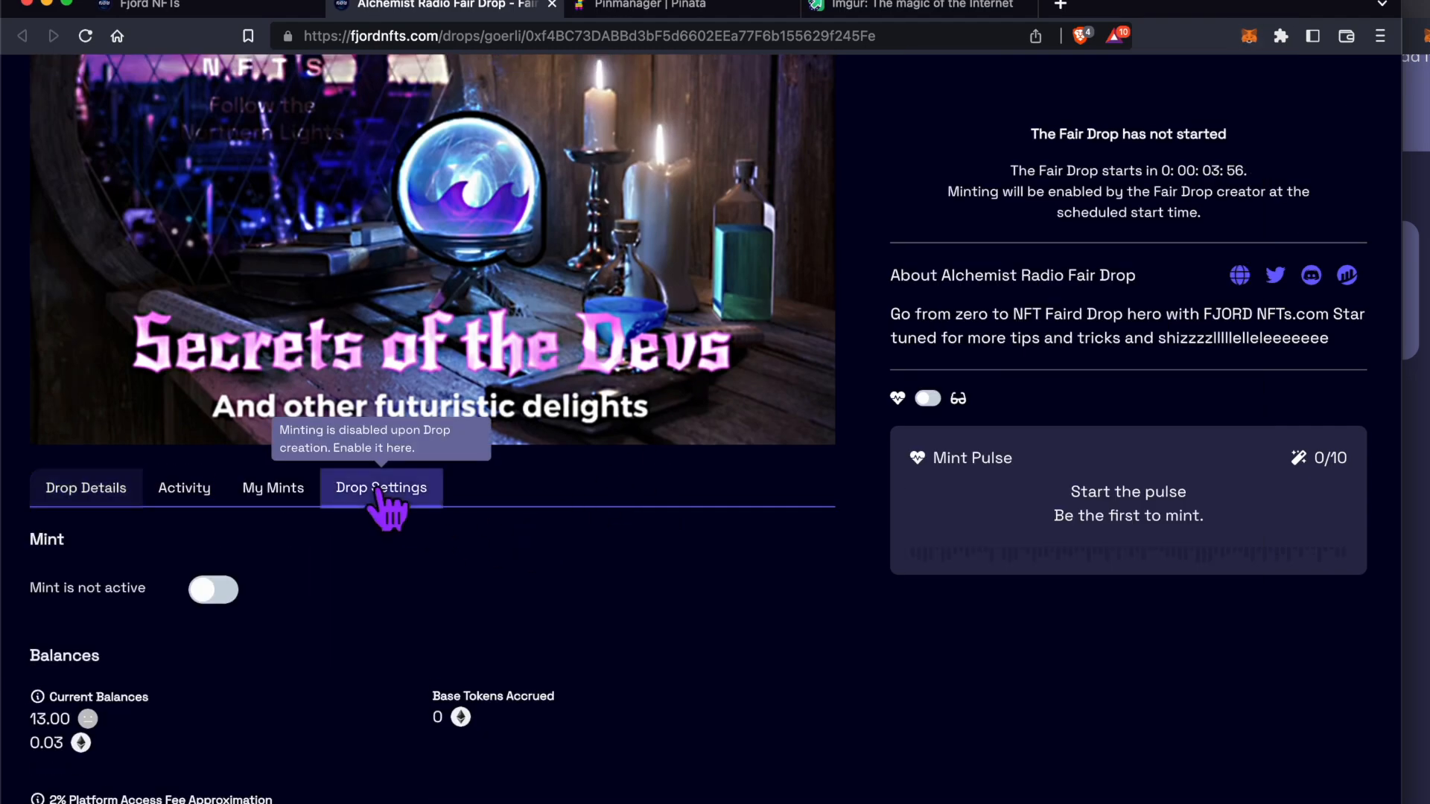
scroll(365, 508, down, 3)
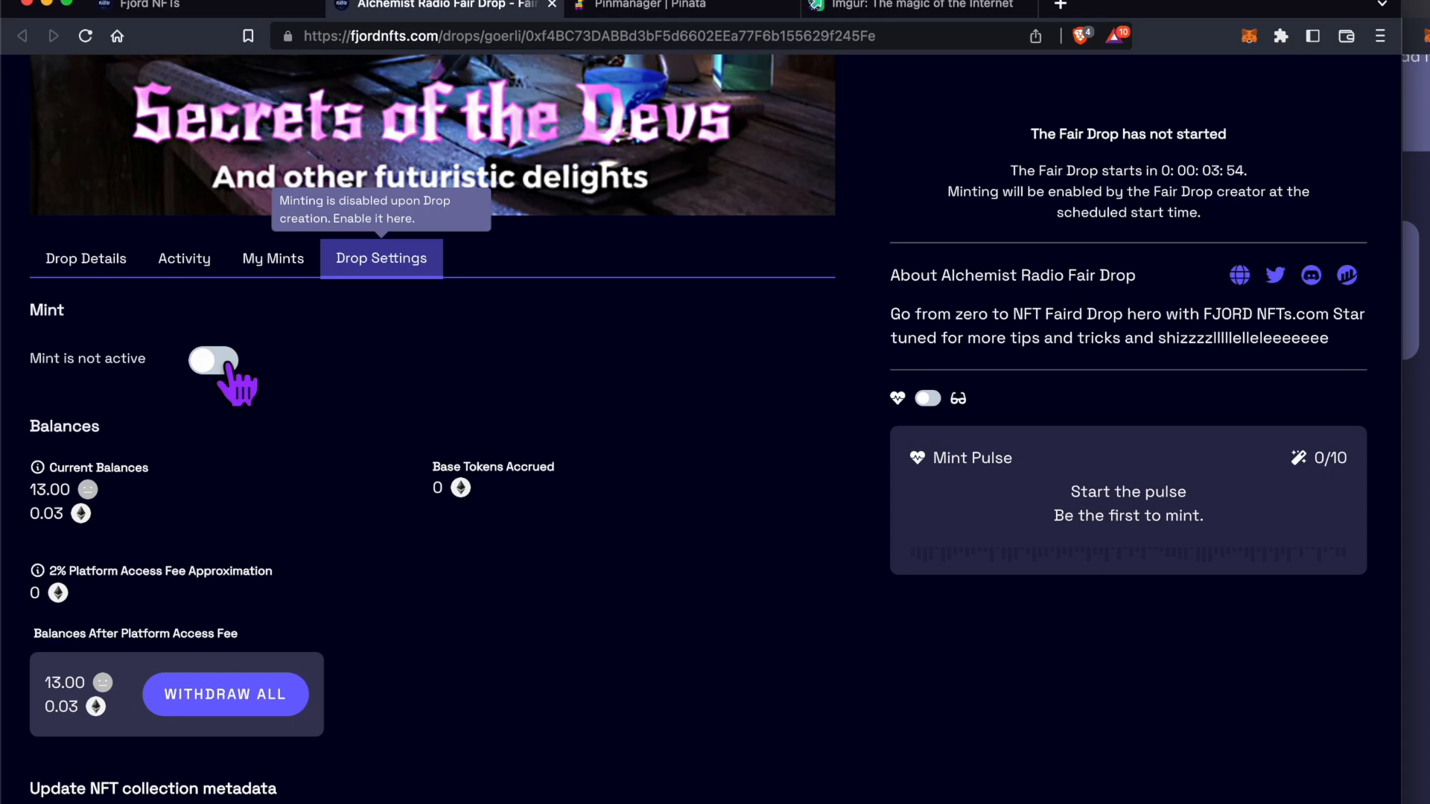
scroll(309, 606, down, 4)
click(223, 364)
click(1303, 583)
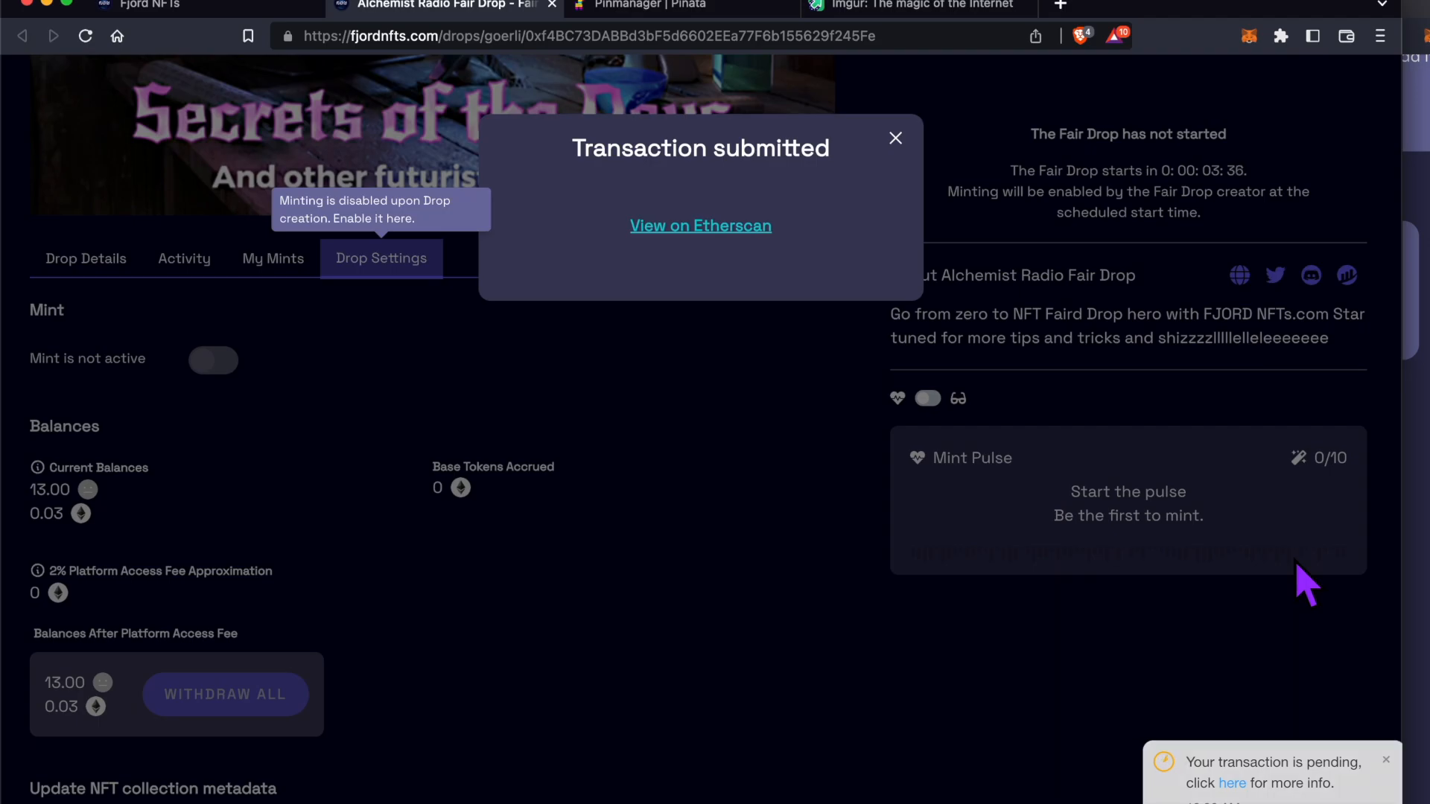
click(1384, 764)
click(896, 139)
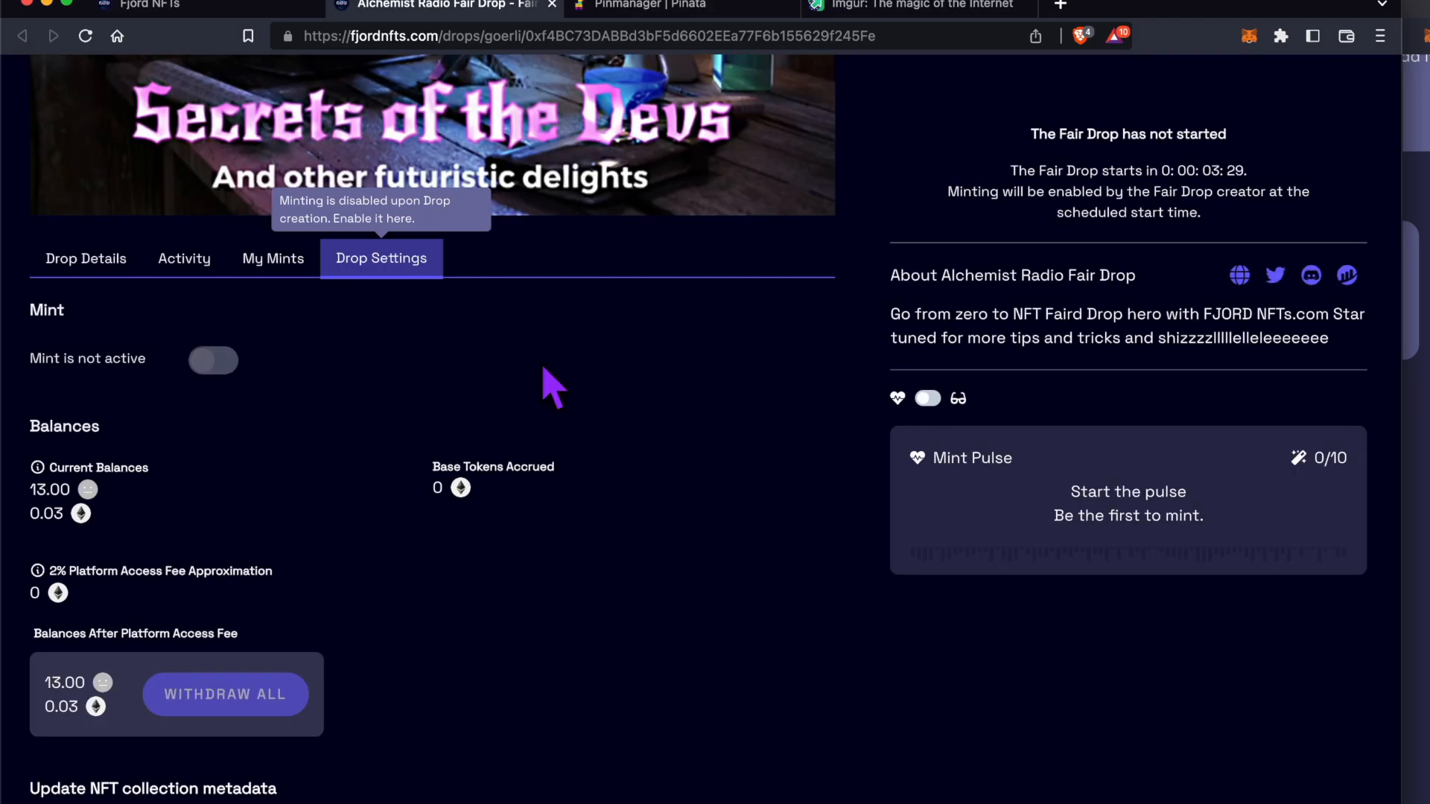
Reload the drop page and switch from Mint Pulse to the Nerd Mode Chart to inspect the projected price curve.
key(super+r)
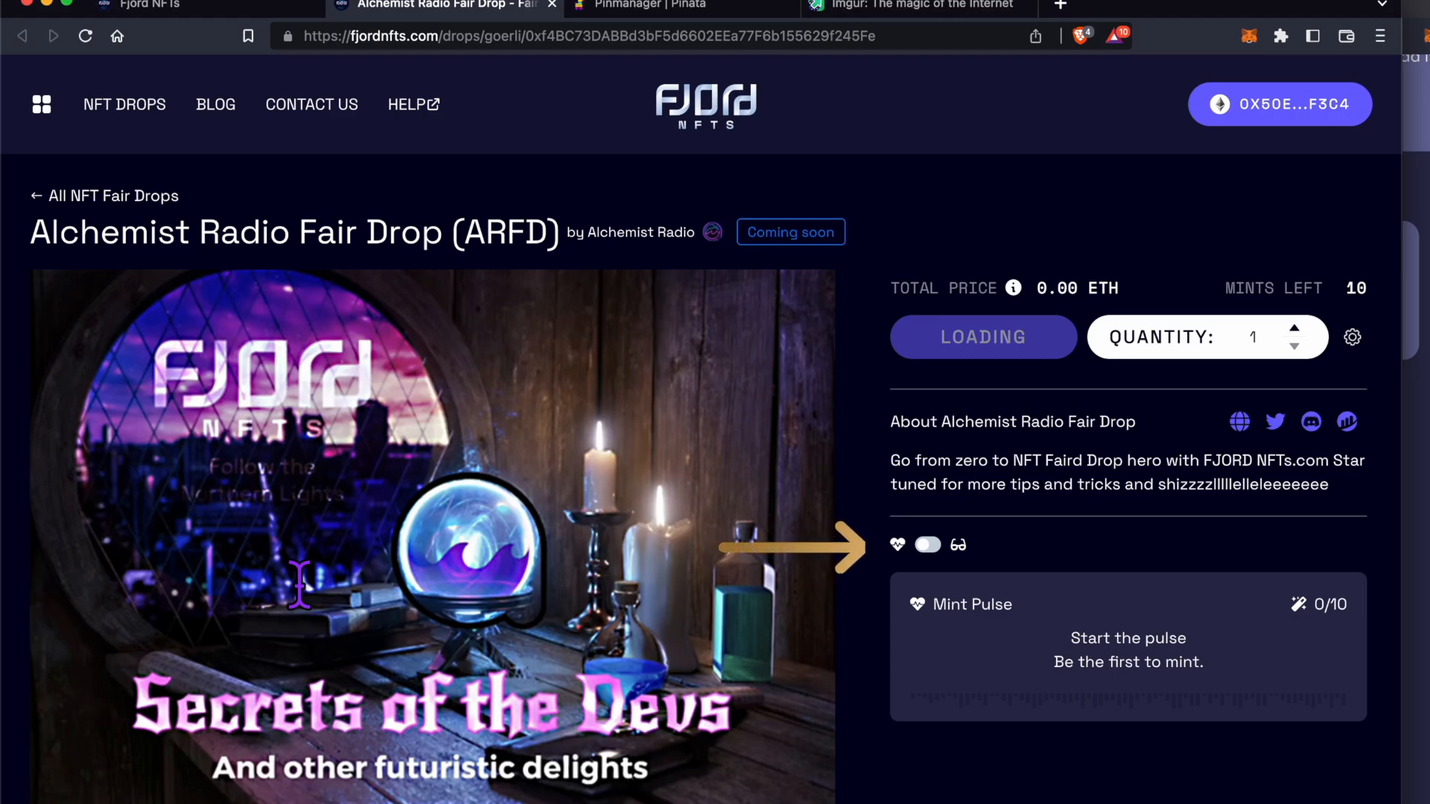
scroll(744, 484, down, 3)
click(940, 361)
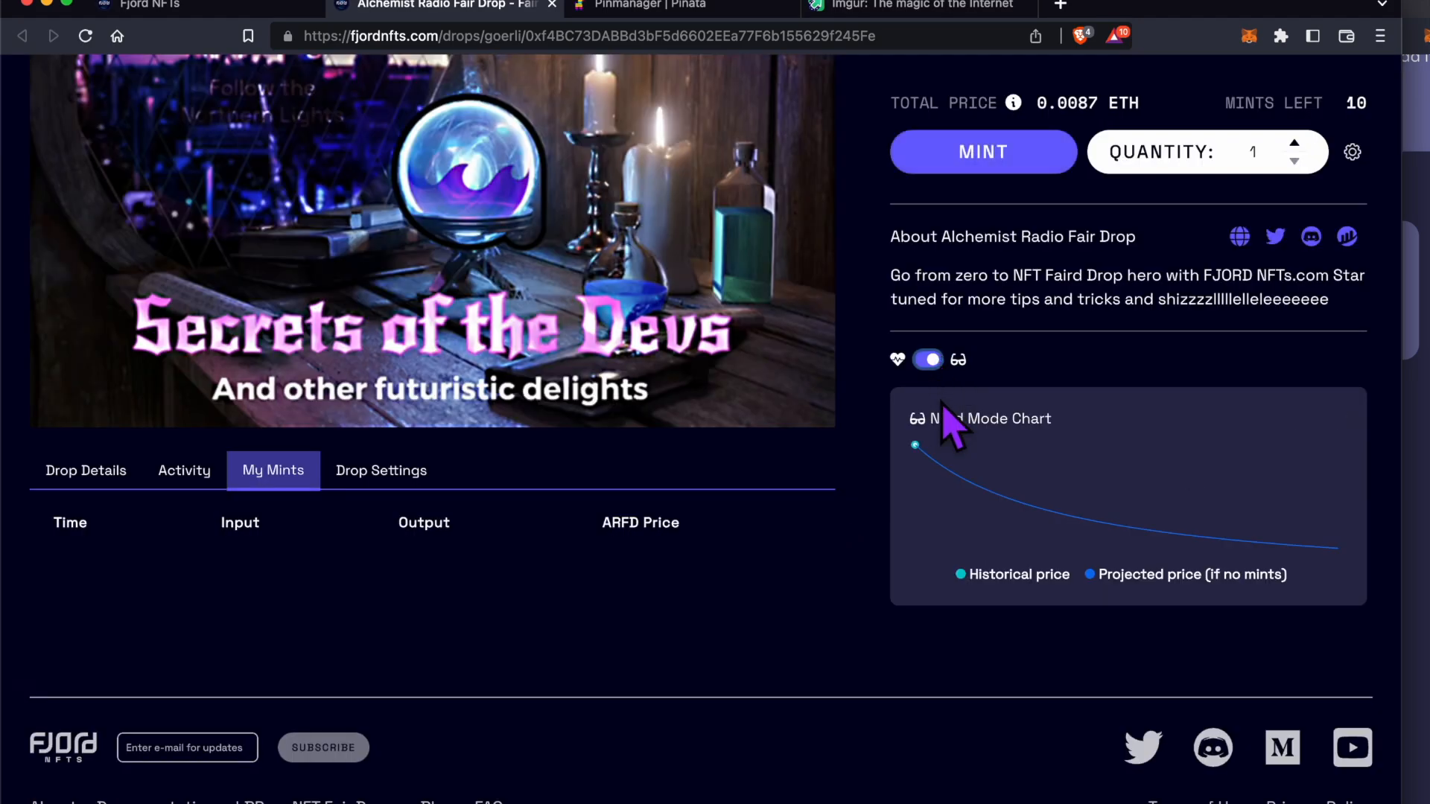
mouse_move(944, 479)
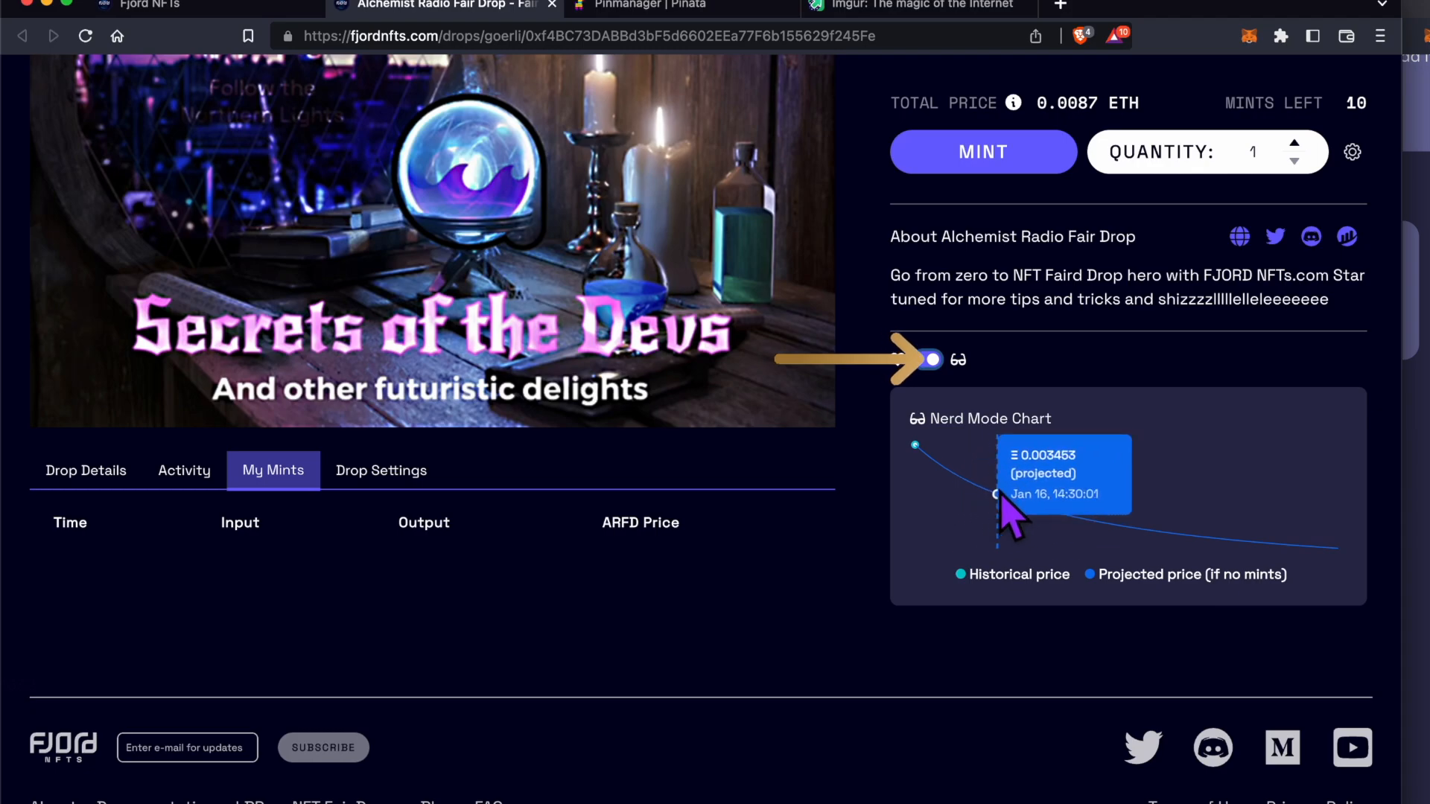